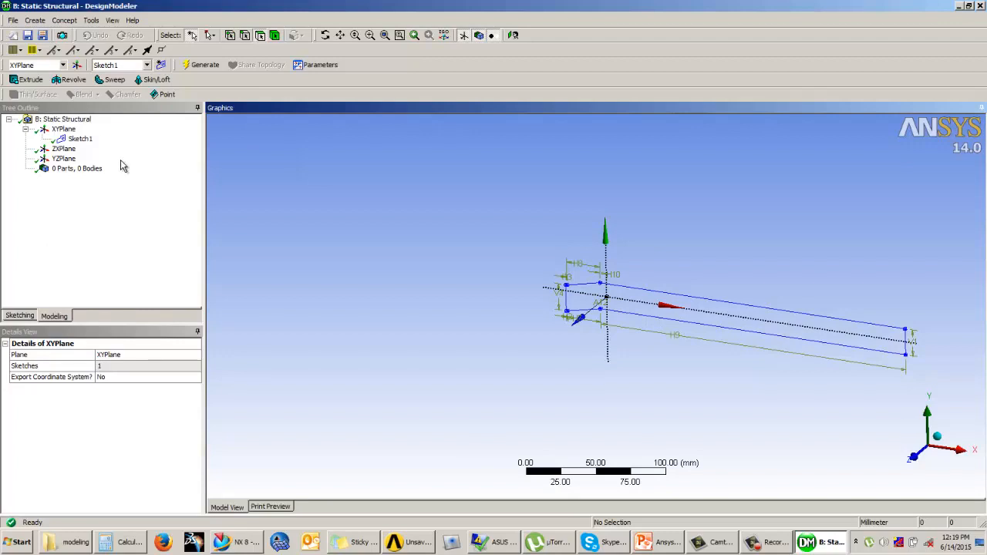
Start an extrusion using Sketch1 on the XYPlane as its geometry, with the operation set to Add Material
left_click(29, 80)
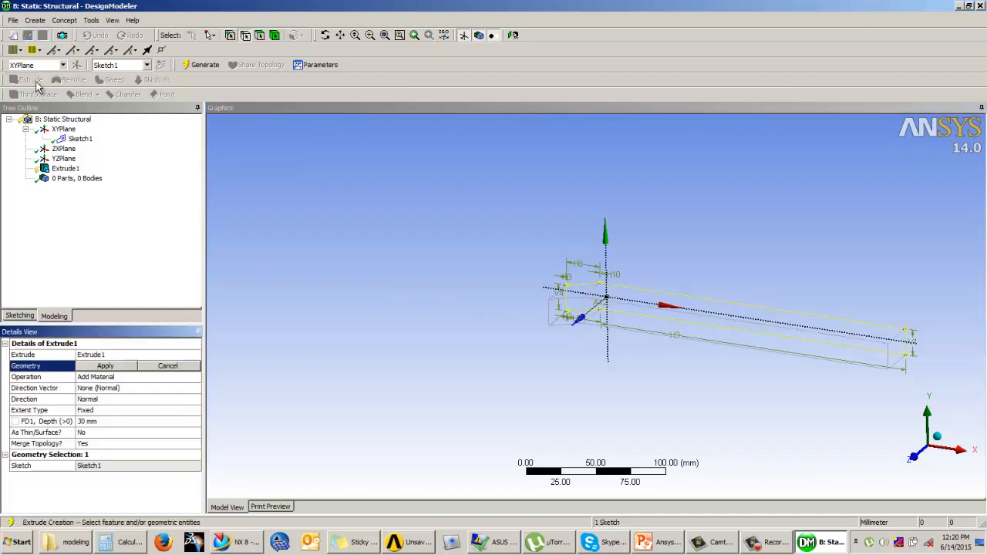
middle_click_drag(631, 299, 609, 335)
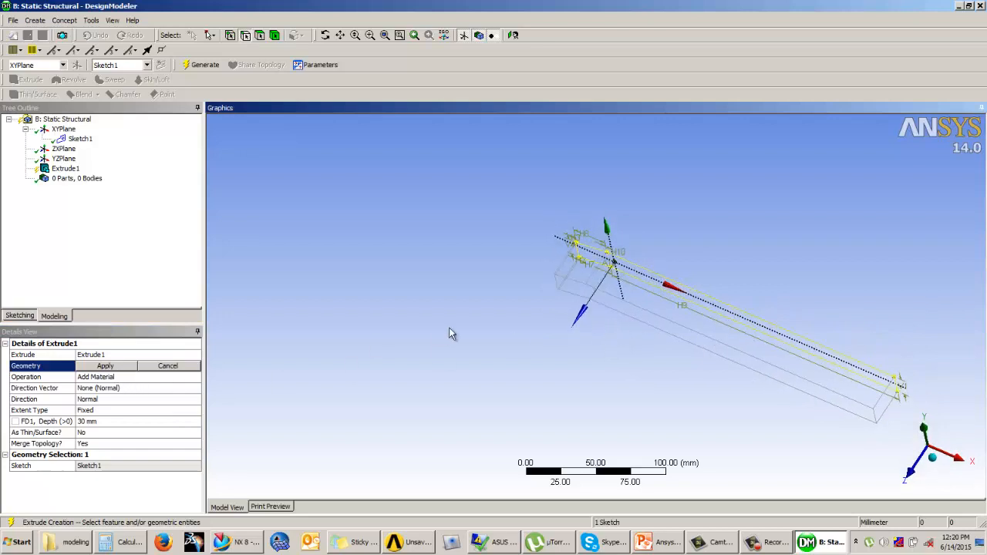
left_click(623, 267)
left_click(109, 367)
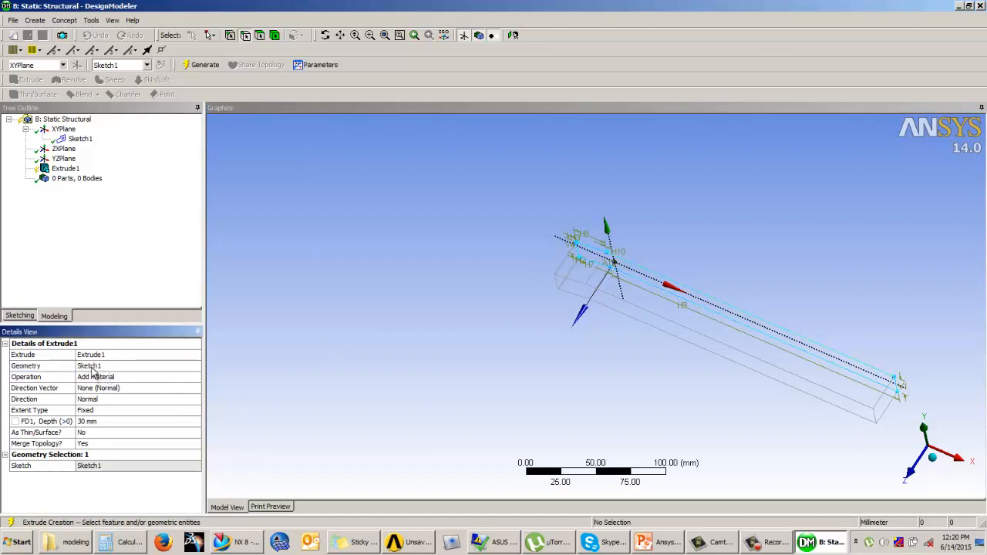
left_click(93, 366)
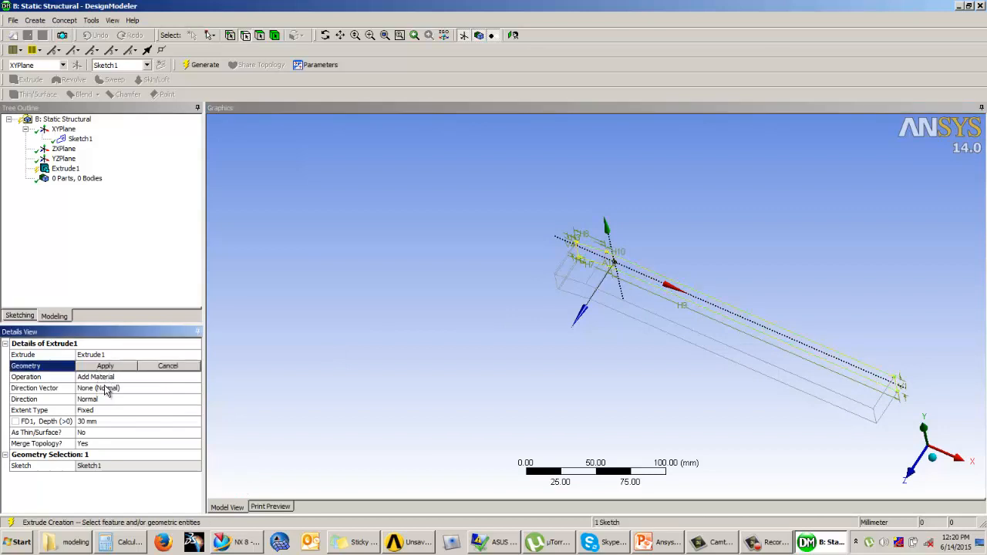
left_click(123, 379)
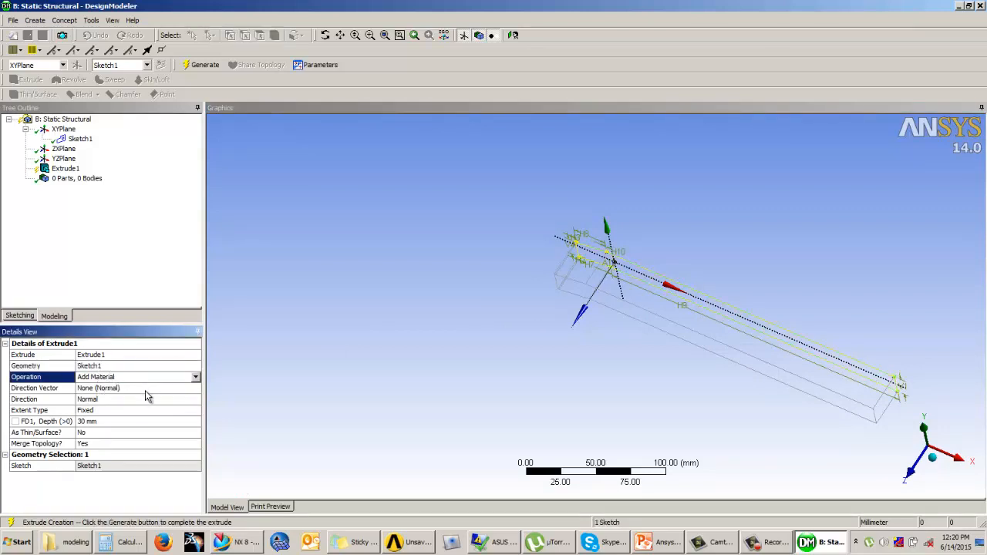
left_click(196, 376)
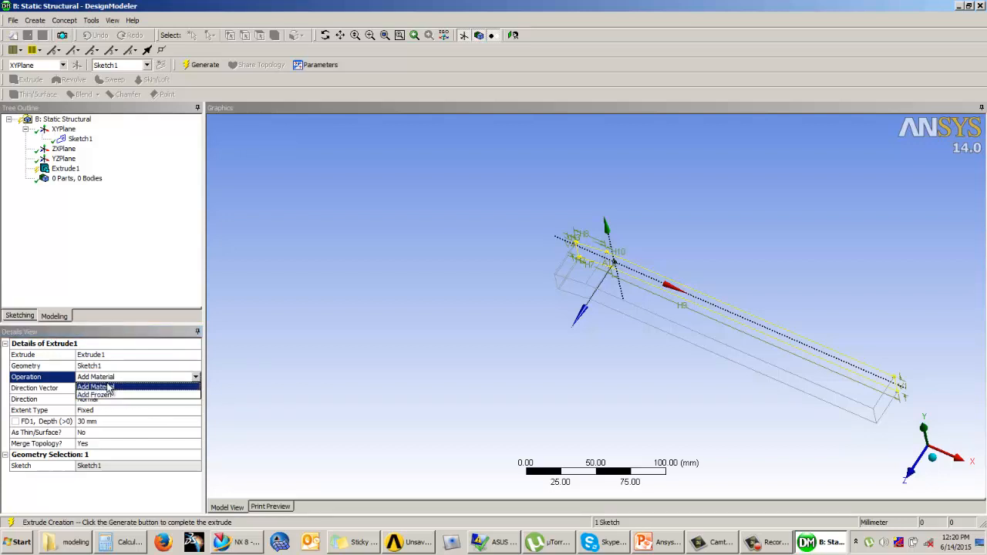
left_click(108, 387)
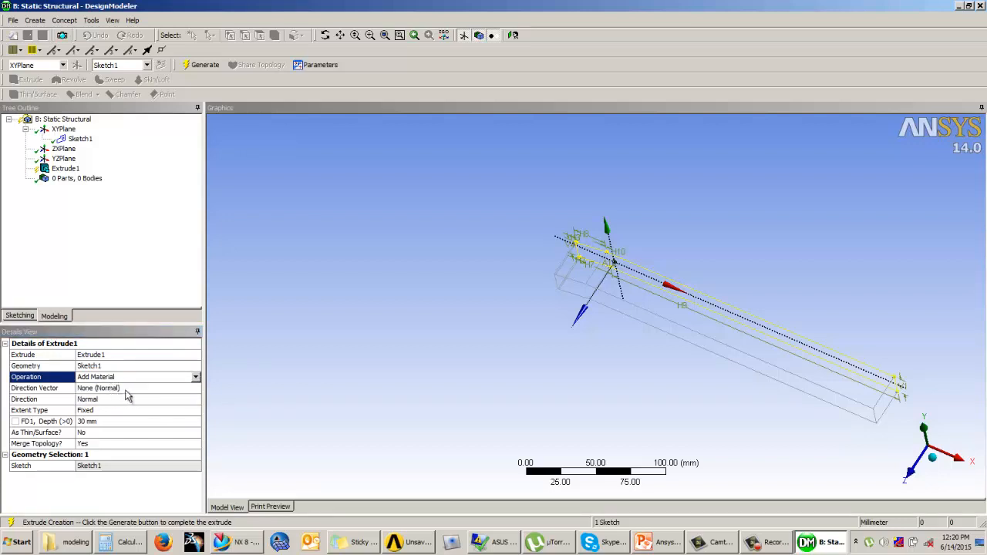
Set the extrusion direction to Both - Symmetric, keeping the Fixed extent type
left_click(101, 399)
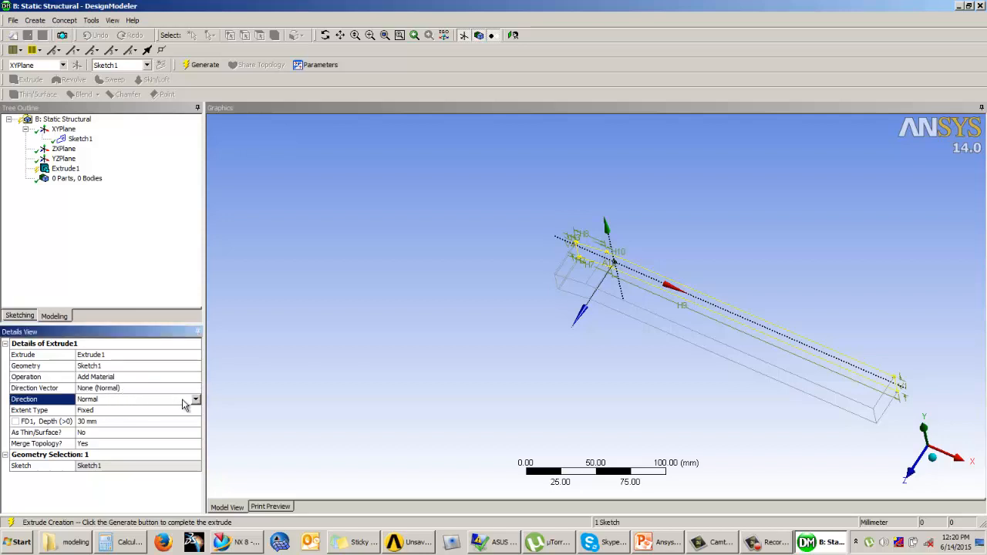
left_click(196, 399)
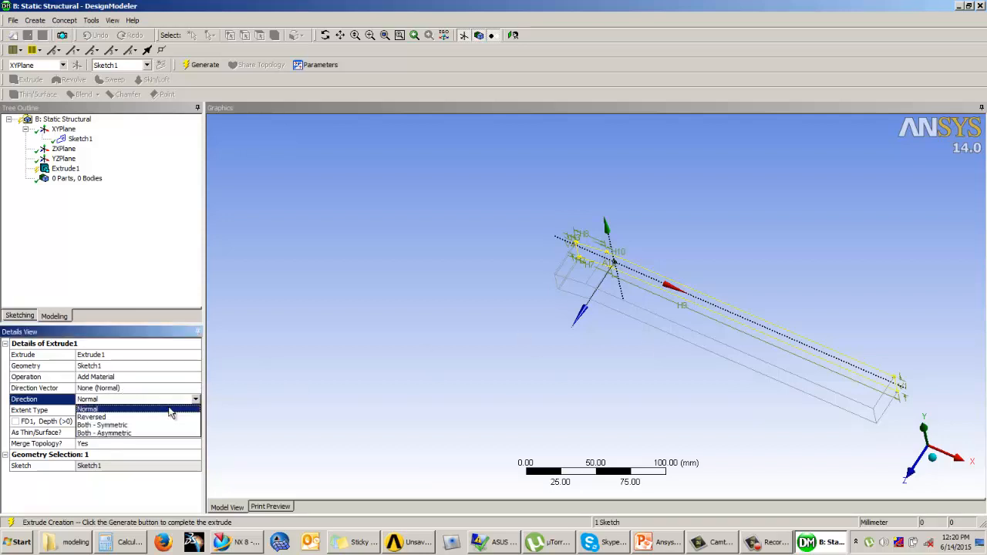
left_click(101, 424)
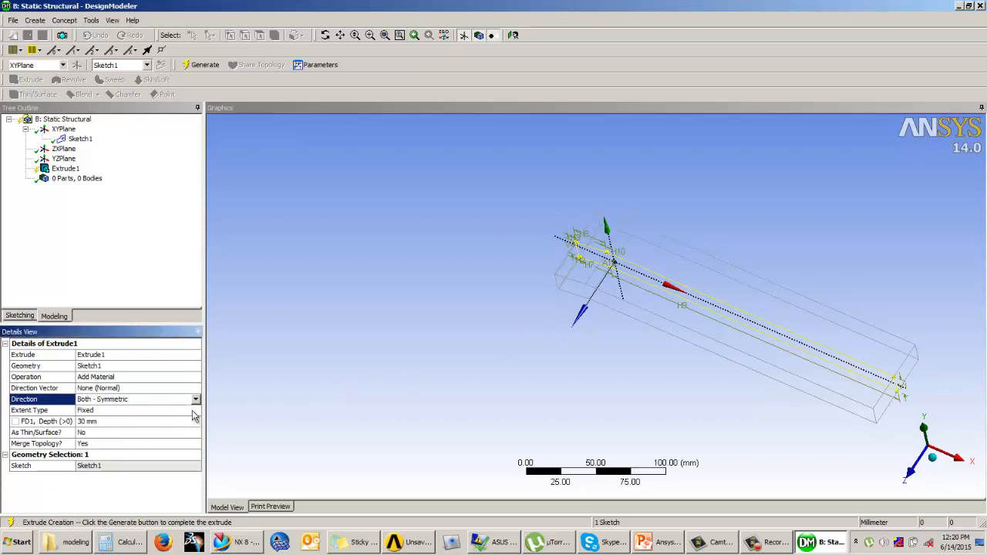
left_click(145, 413)
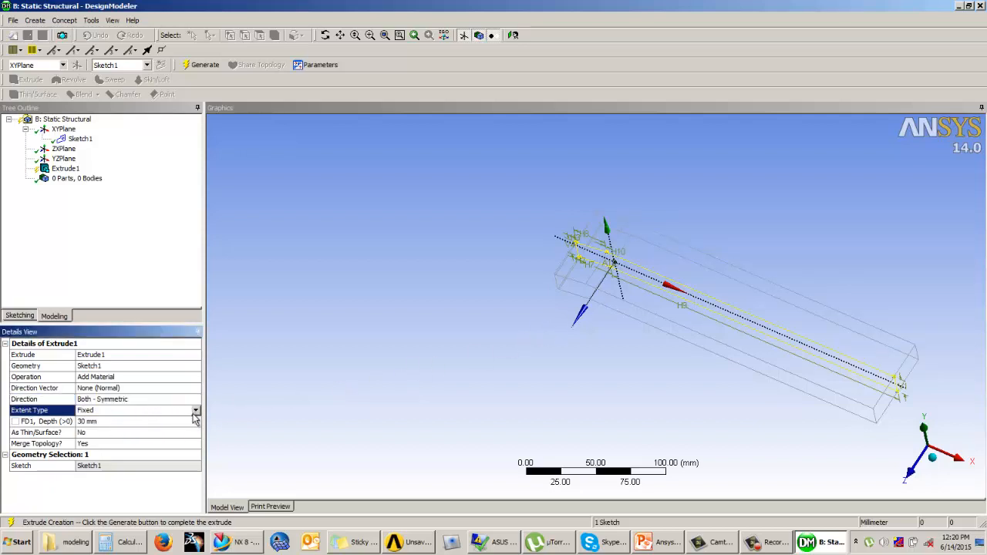
Try an extrusion depth of 10 mm and check its preview
left_click(116, 420)
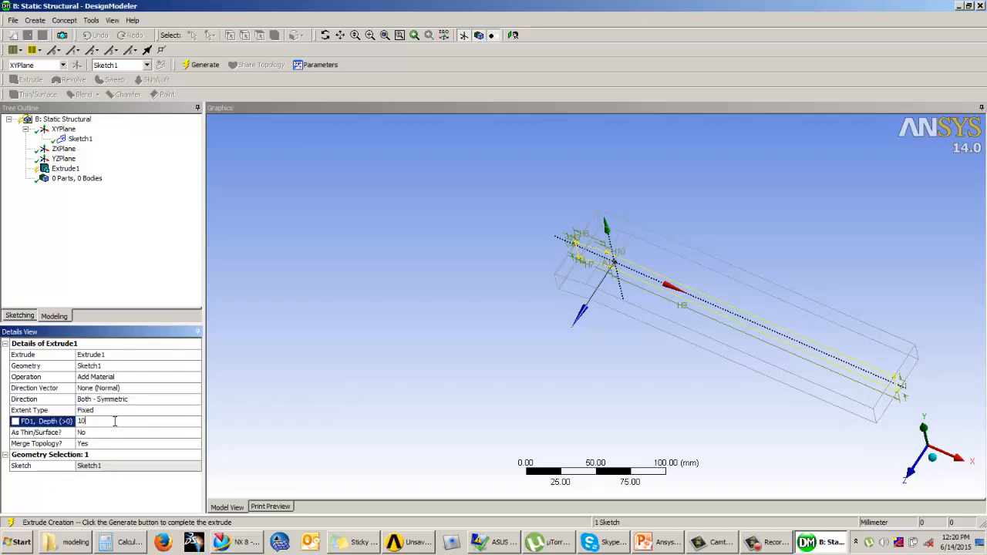
type("10")
key("Return")
left_click(757, 240)
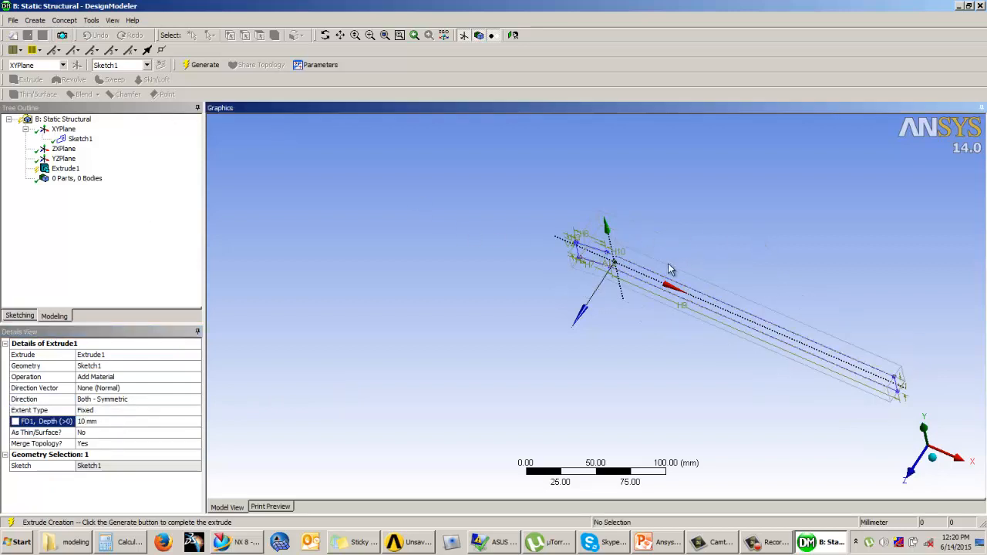
scroll(752, 254, "up", 4)
Set the extrusion depth to 20 mm and generate the solid beam
left_click(111, 421)
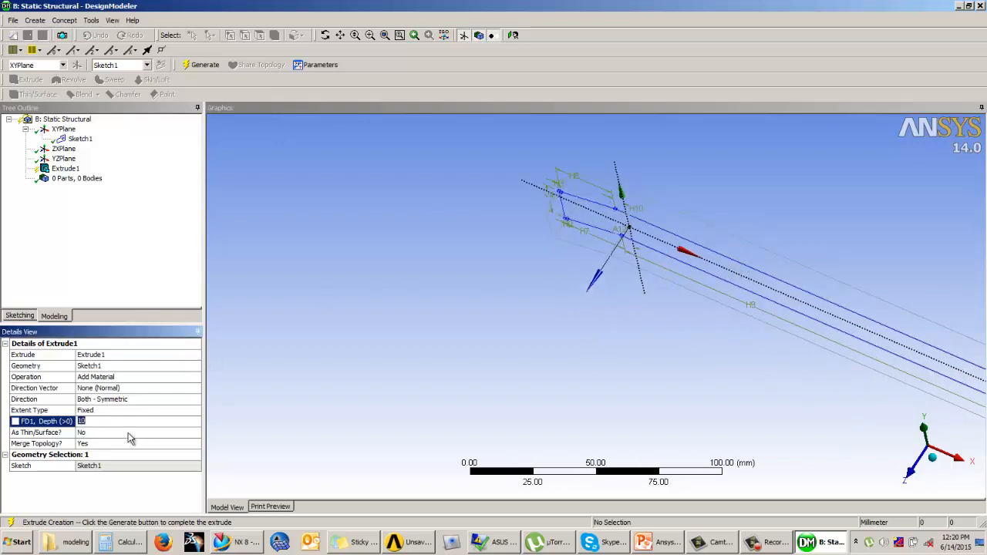
type("20")
key("Return")
middle_click_drag(486, 322, 495, 313)
scroll(495, 313, "up", 1)
left_click(108, 436)
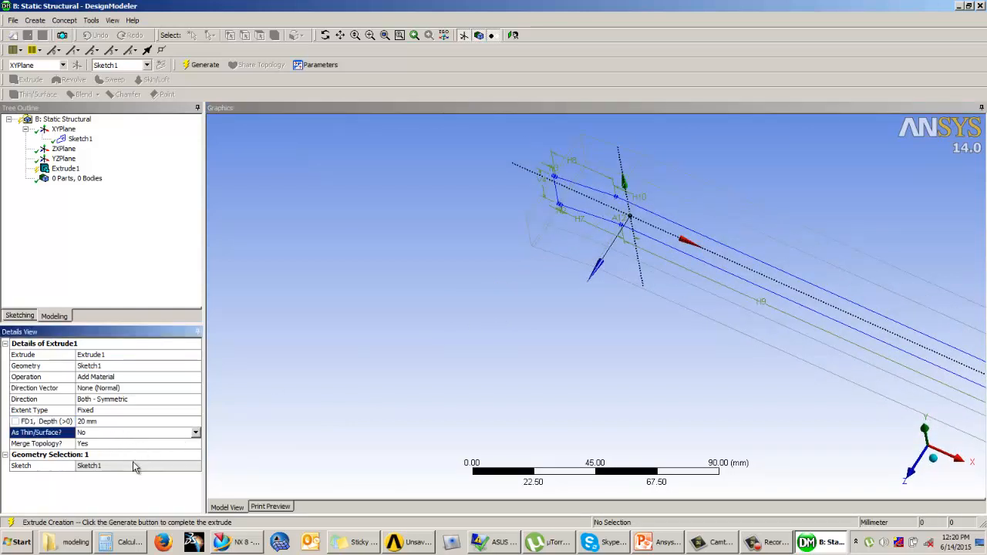
left_click(515, 308)
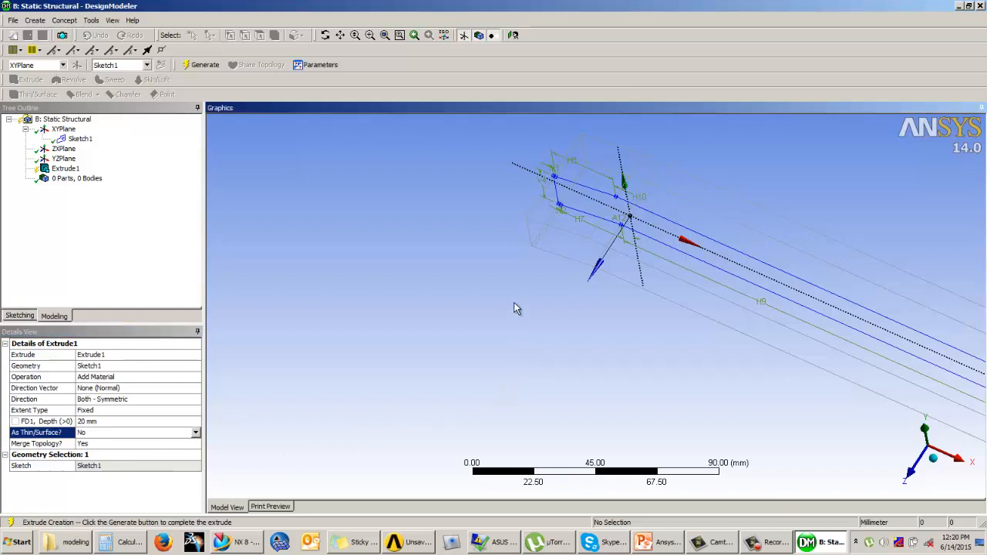
left_click(204, 65)
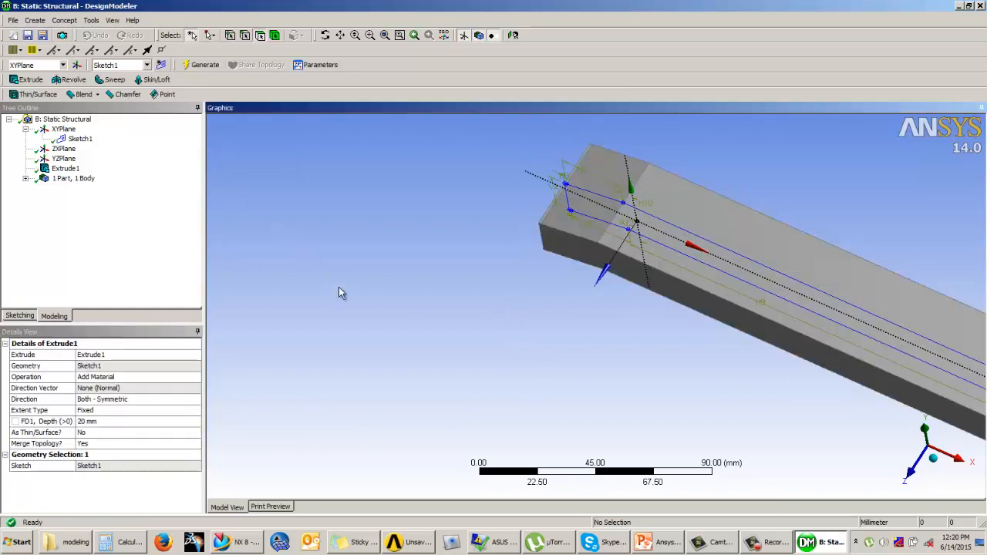
Examine the extruded beam from several angles, including views along the coordinate axes and the isometric view
mouse_move(523, 322)
middle_mouse_down()
mouse_move(524, 270)
mouse_move(668, 267)
mouse_move(624, 282)
mouse_move(572, 278)
mouse_move(485, 315)
mouse_move(568, 280)
mouse_move(638, 276)
mouse_move(645, 297)
middle_mouse_up()
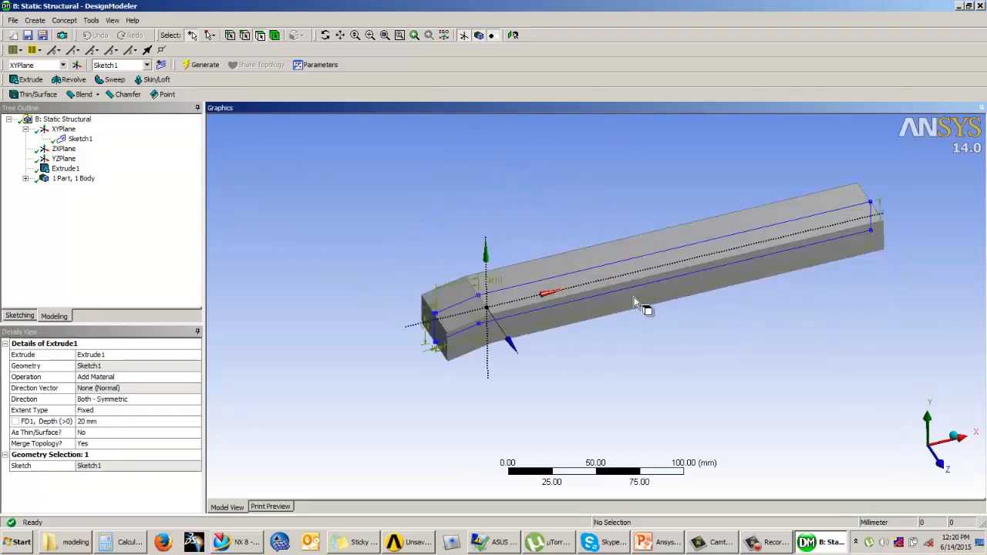
scroll(639, 302, "up", 2)
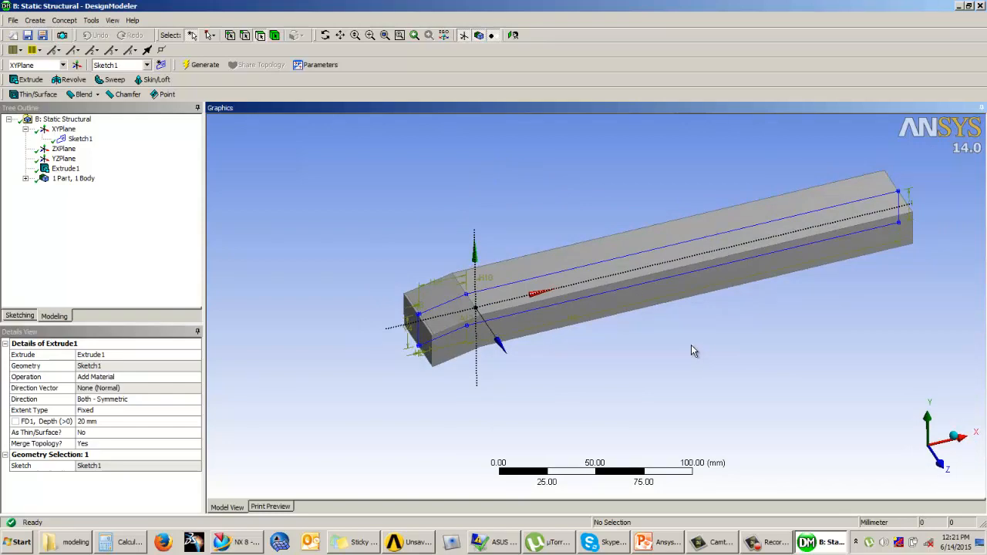
mouse_move(691, 348)
middle_mouse_down()
mouse_move(690, 326)
mouse_move(476, 348)
mouse_move(725, 330)
mouse_move(703, 360)
mouse_move(568, 363)
mouse_move(689, 346)
middle_mouse_up()
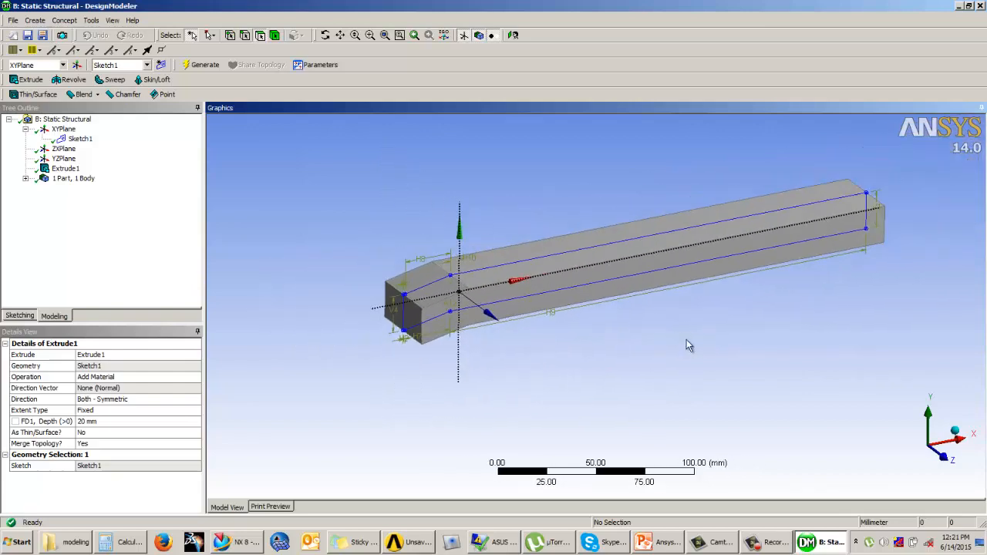
left_click(938, 421)
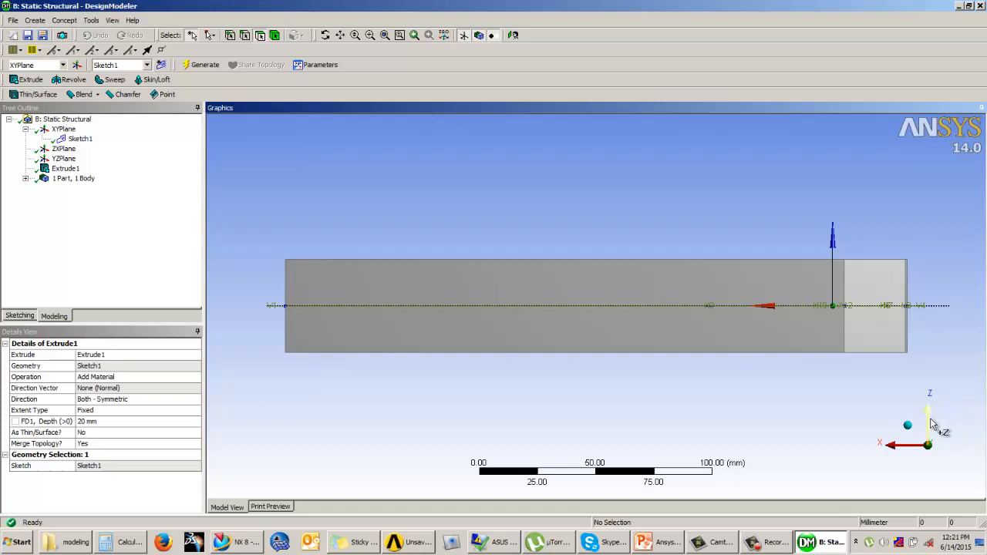
left_click(929, 420)
left_click(961, 454)
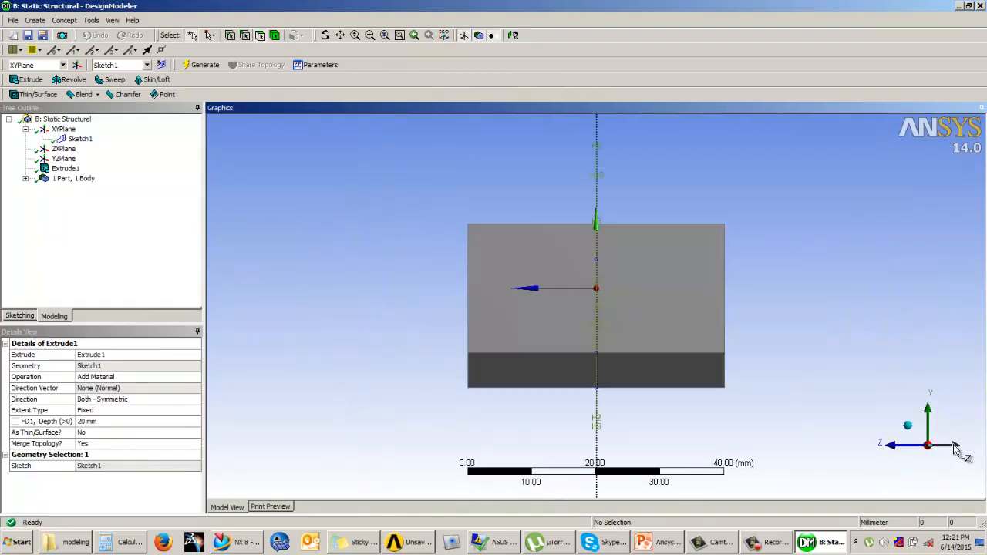
left_click(915, 447)
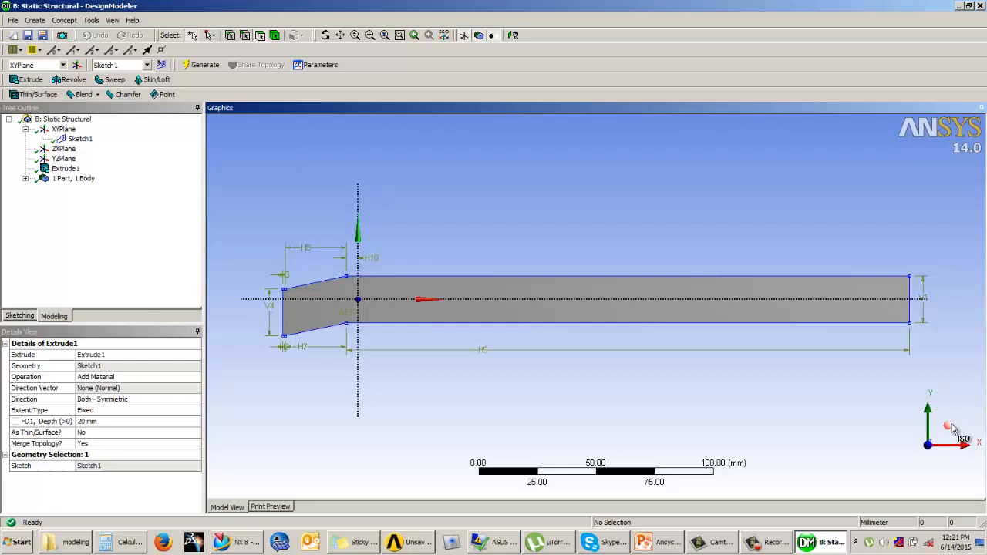
left_click(952, 428)
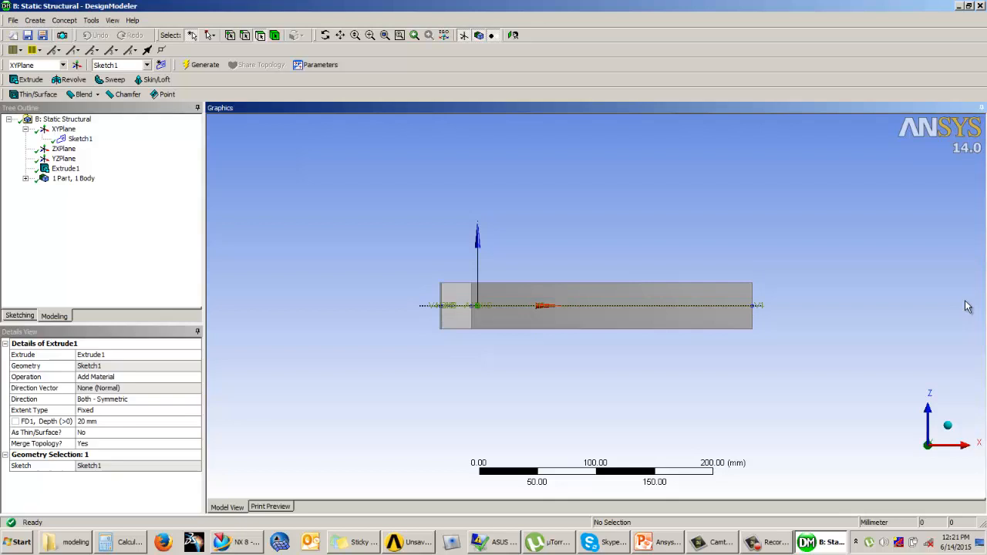
Look at the beam in the preset right, isometric, left, top and back views
key("3")
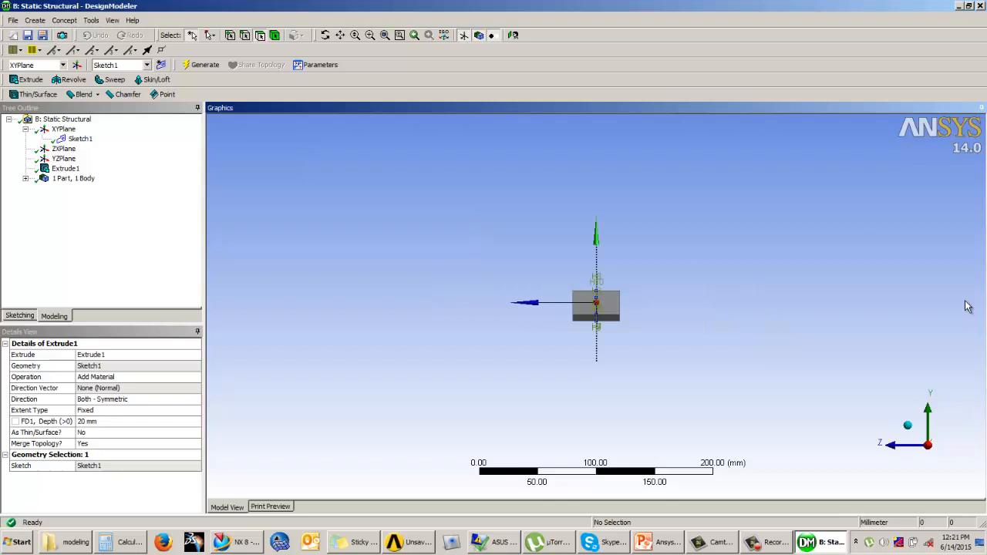
key("0")
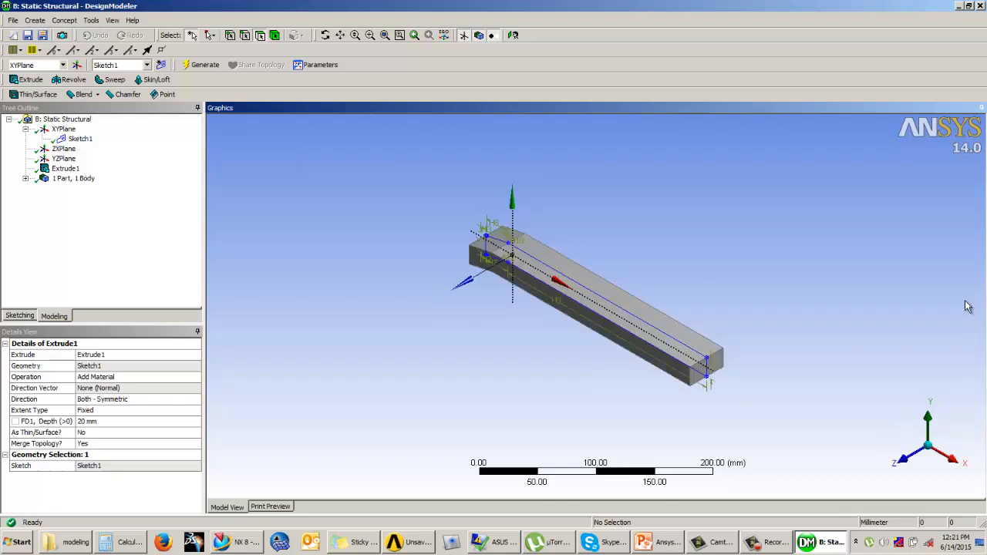
key("1")
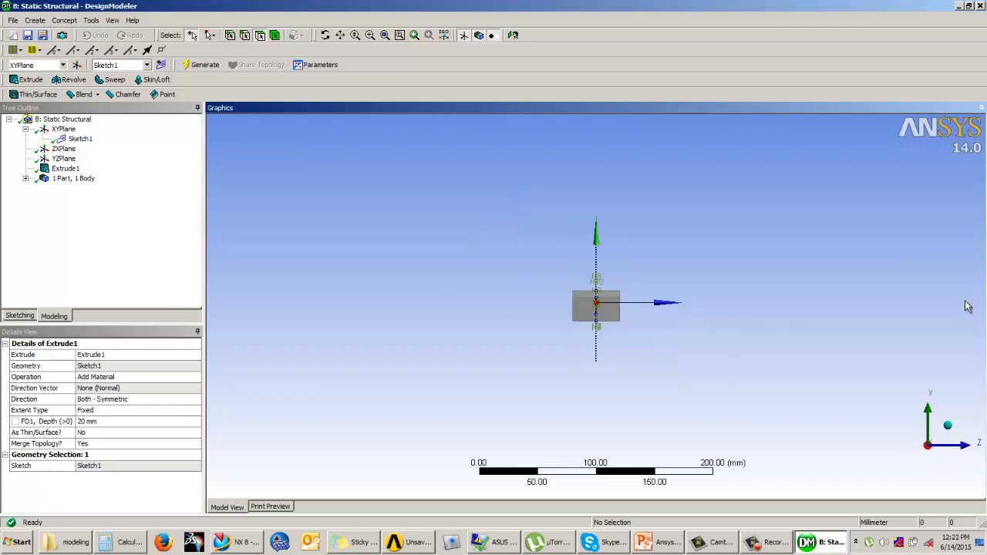
key("8")
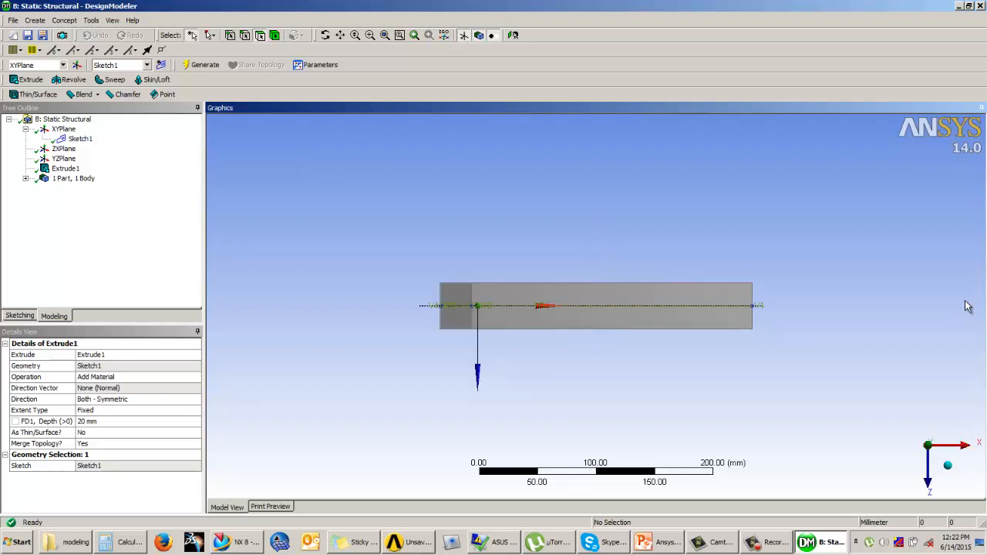
key("9")
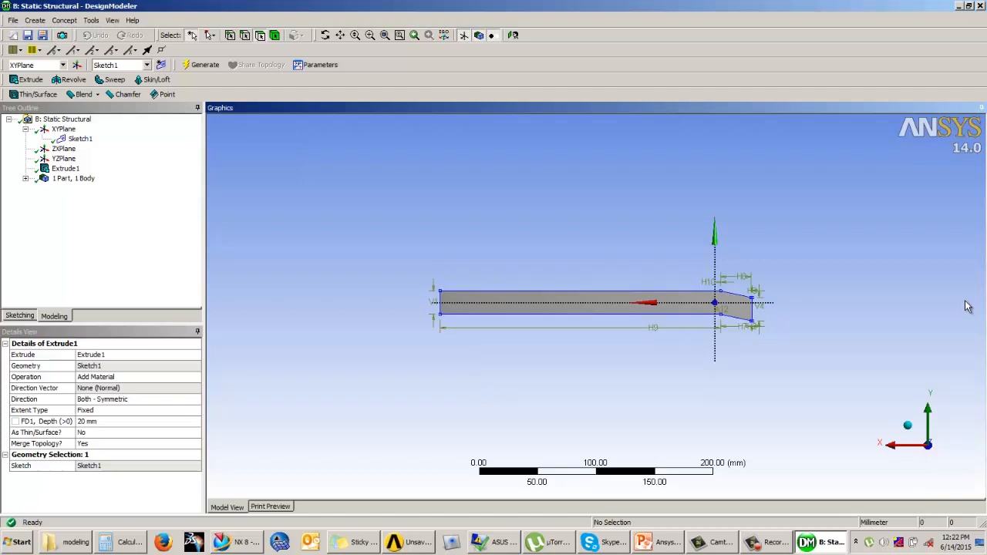
Inspect the angled end section of the beam up close in a three-dimensional view
scroll(839, 264, "up", 2)
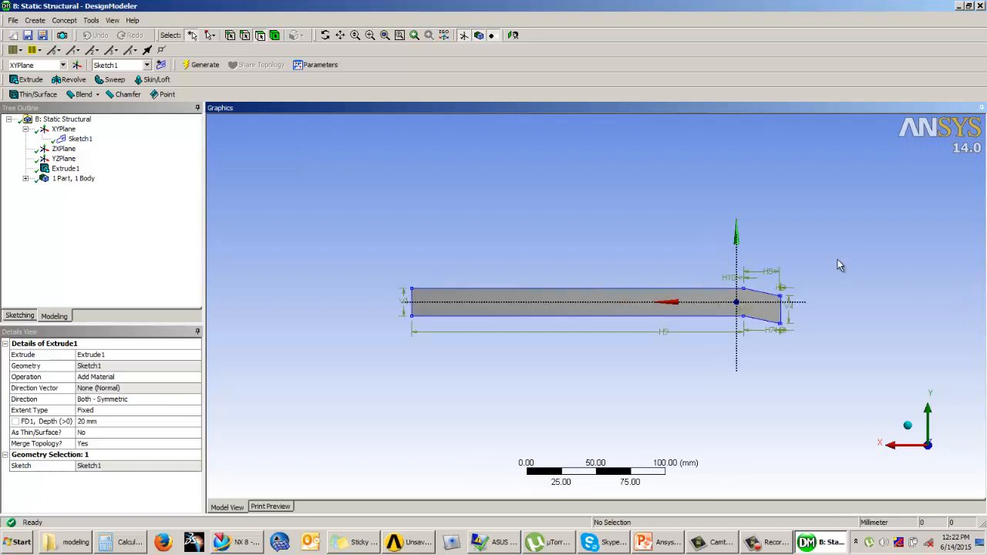
scroll(838, 264, "down", 3)
scroll(838, 262, "up", 4)
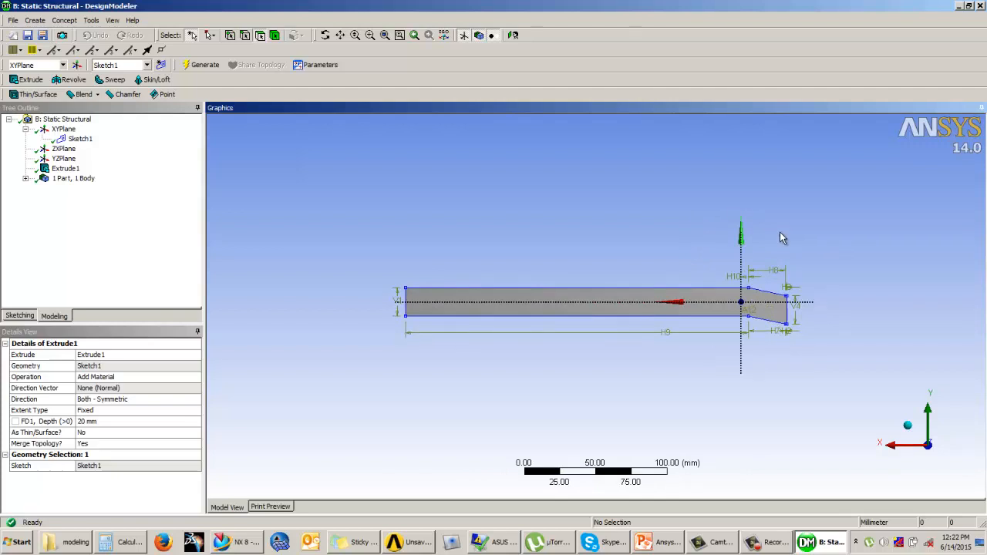
middle_click_drag(781, 235, 446, 260)
scroll(464, 240, "up", 2)
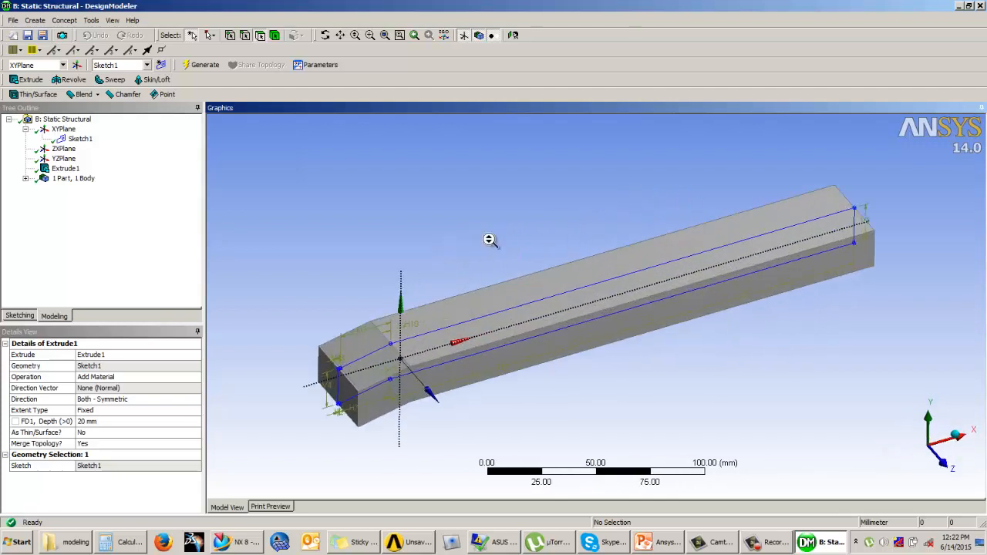
scroll(489, 240, "down", 1)
scroll(722, 238, "up", 1)
middle_click_drag(532, 254, 623, 245, "ctrl")
scroll(725, 244, "up", 2)
scroll(610, 250, "up", 2)
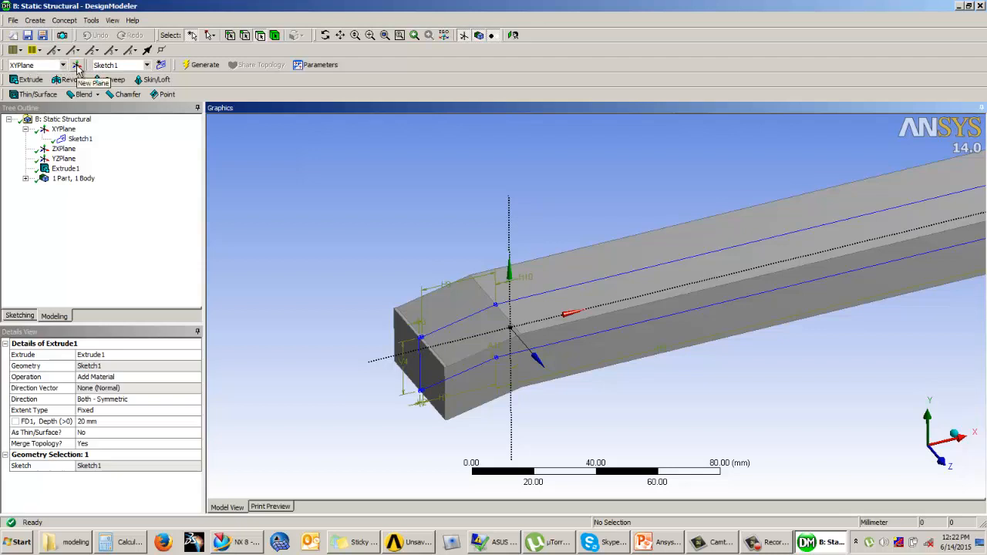
Start a new From Plane reference plane and set ZXPlane as its base plane
left_click(76, 65)
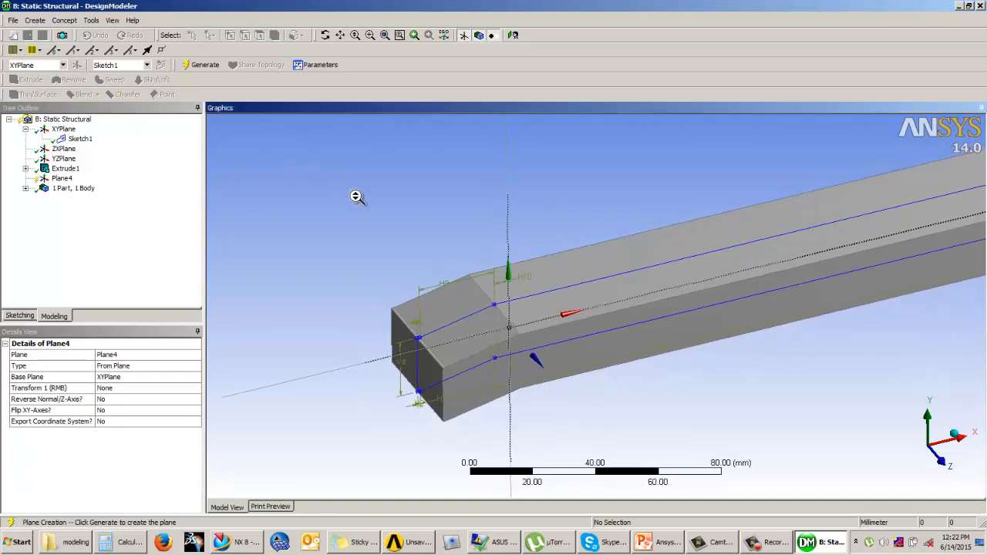
scroll(354, 201, "down", 3)
scroll(358, 197, "up", 1)
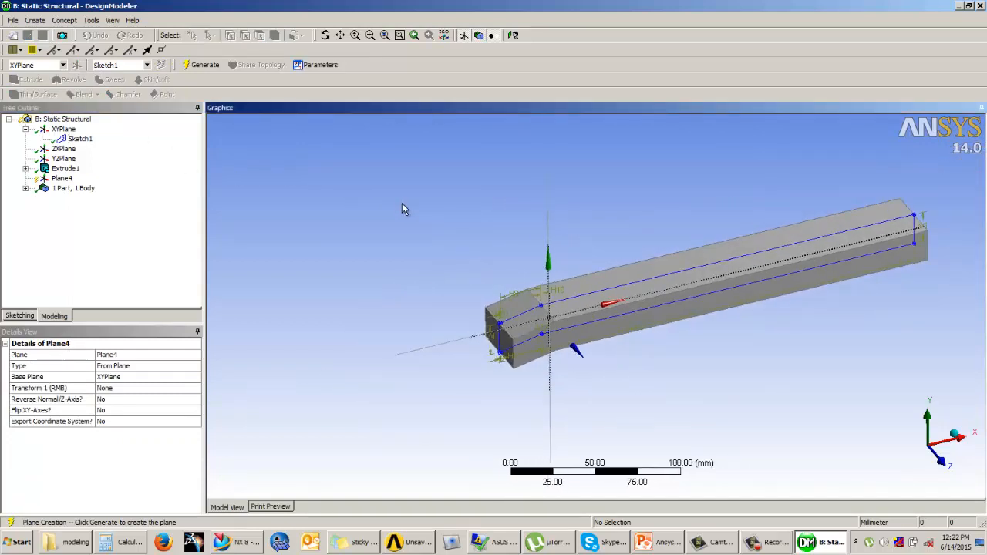
middle_click_drag(402, 203, 339, 191, "ctrl")
middle_click_drag(464, 214, 449, 229, "ctrl")
middle_click_drag(558, 227, 570, 254)
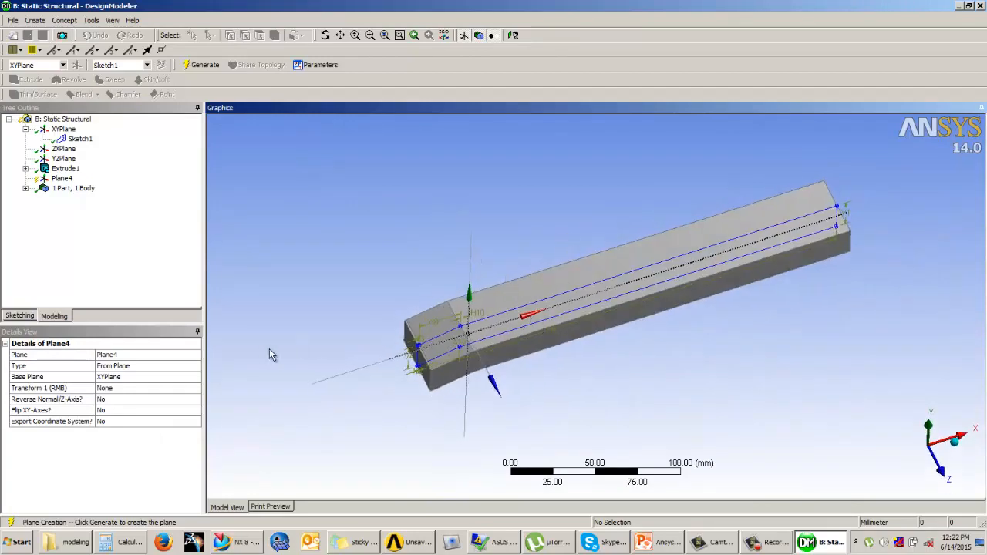
left_click(138, 368)
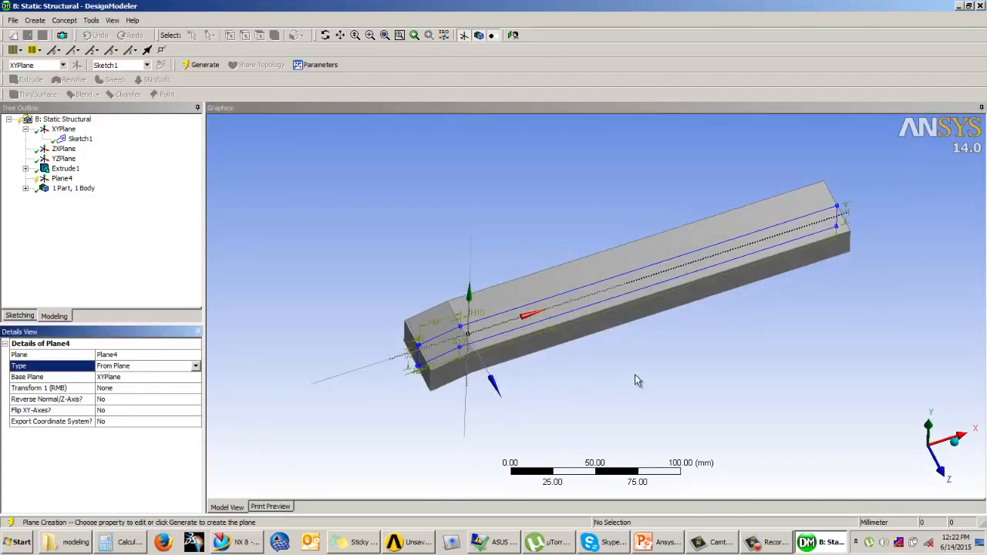
middle_click_drag(624, 368, 593, 377)
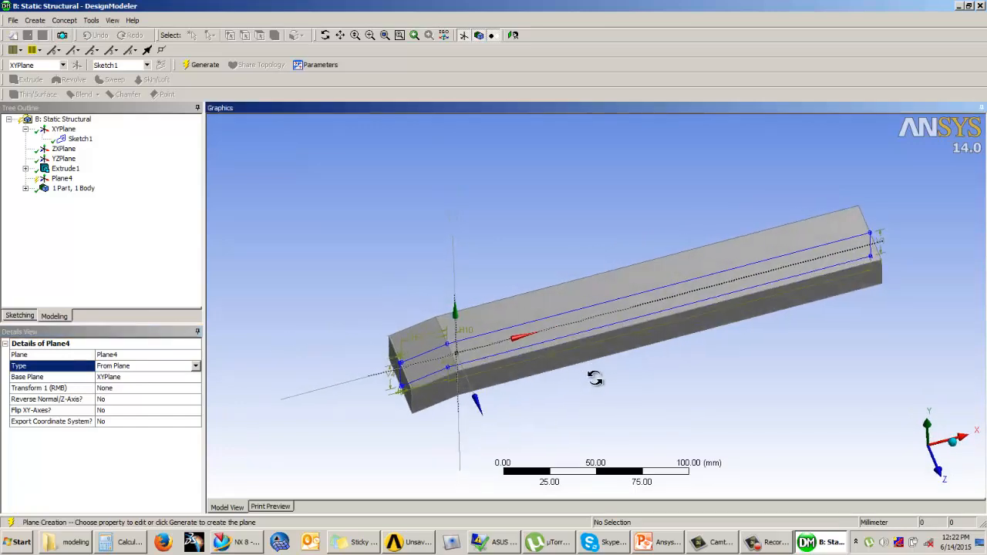
middle_click_drag(522, 366, 394, 329)
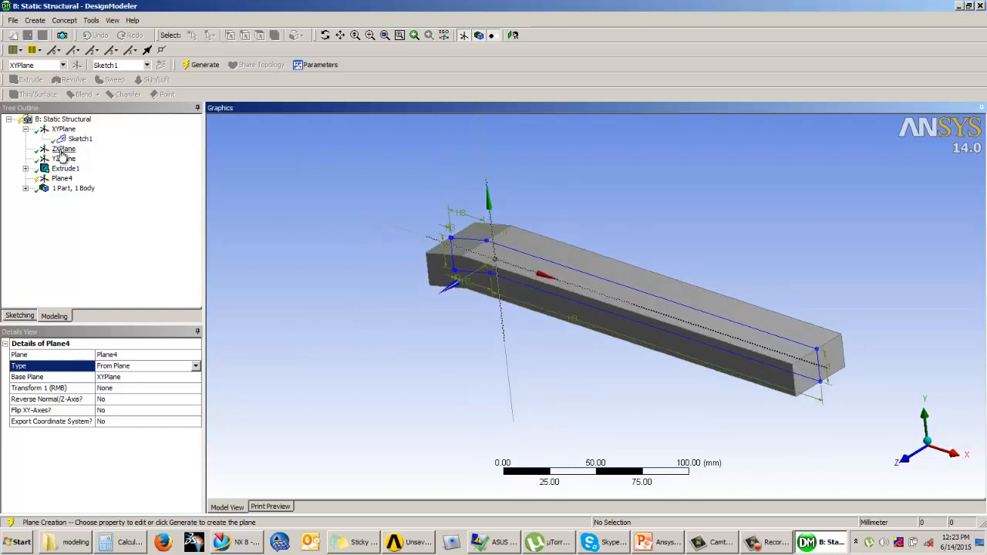
left_click(62, 149)
middle_click_drag(489, 324, 482, 301)
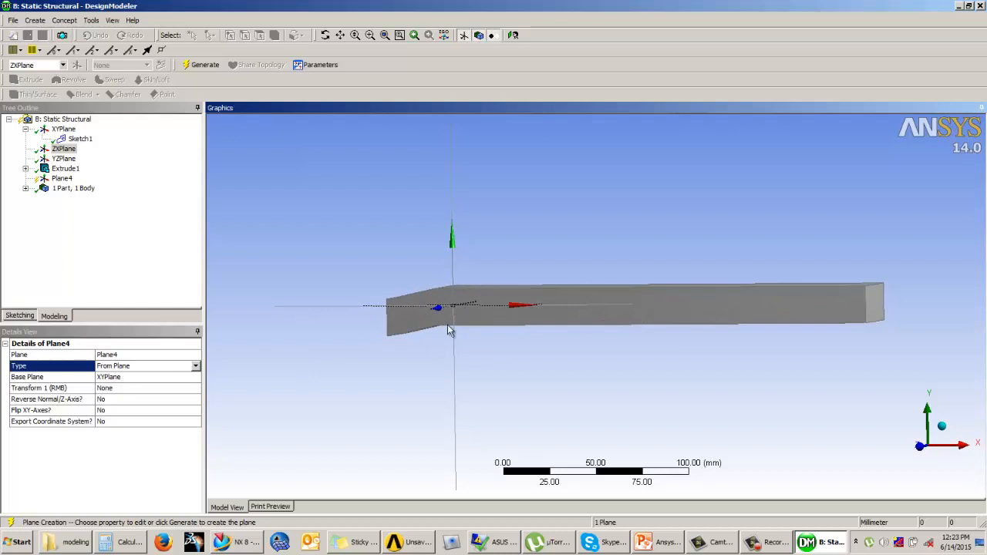
left_click(121, 379)
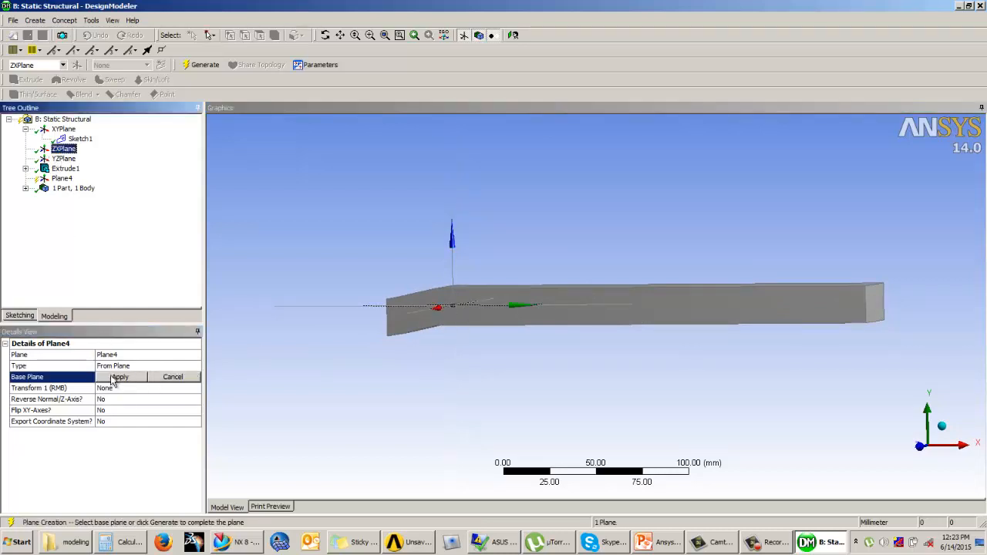
left_click(121, 378)
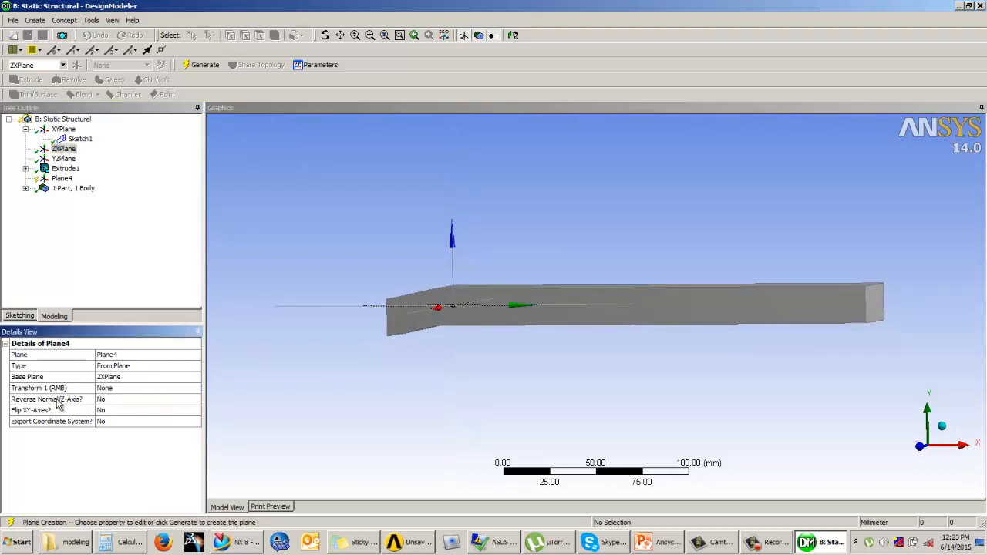
Apply an Offset Z transform to the new plane
left_click(126, 392)
middle_click_drag(486, 325, 474, 339)
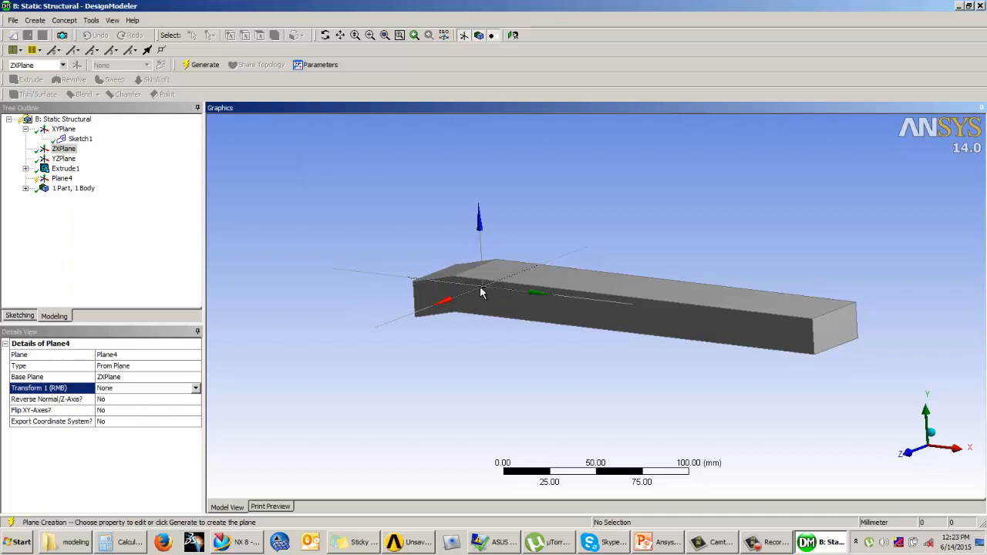
left_click(195, 391)
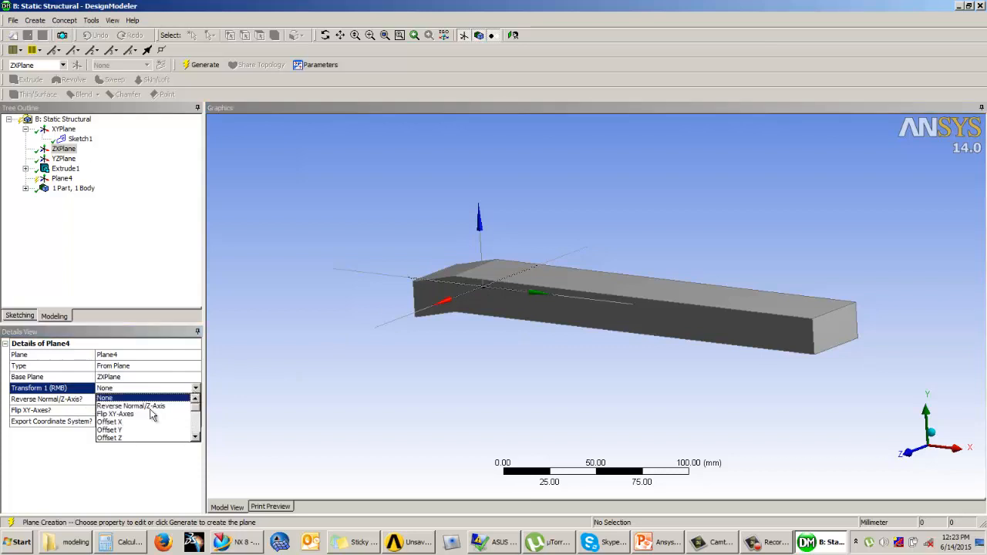
left_click(124, 438)
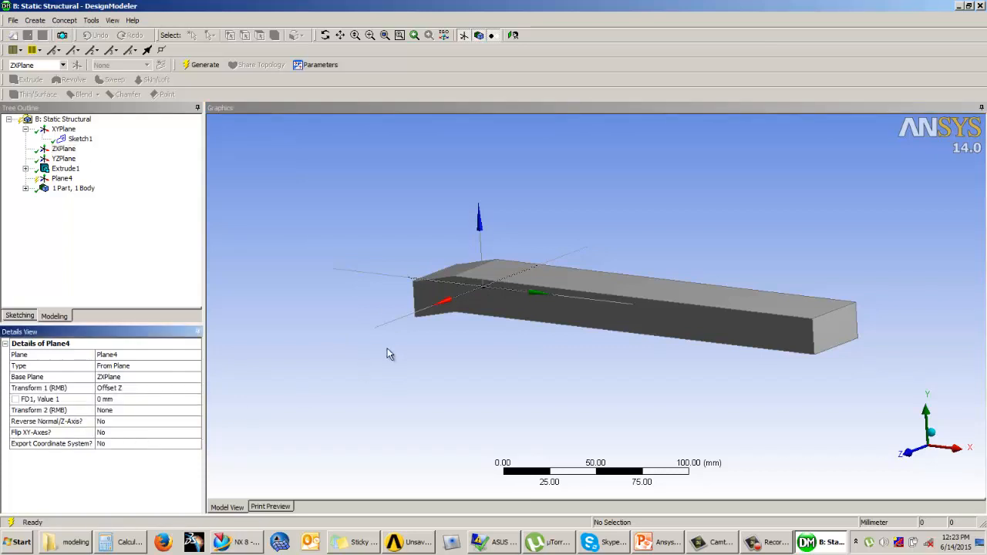
Try Z offsets of 60 mm, 6 mm and 10 mm for the new plane
left_click(120, 399)
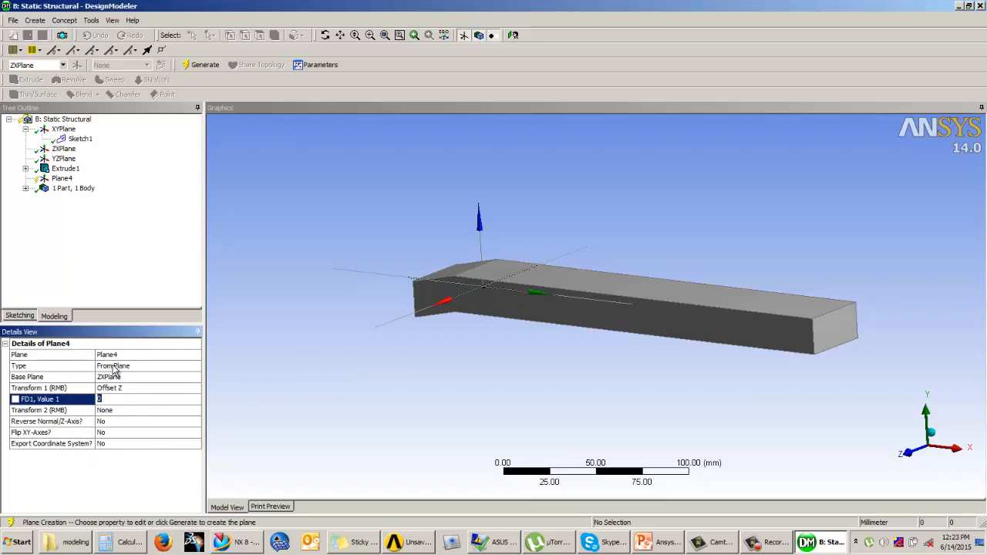
key("Return")
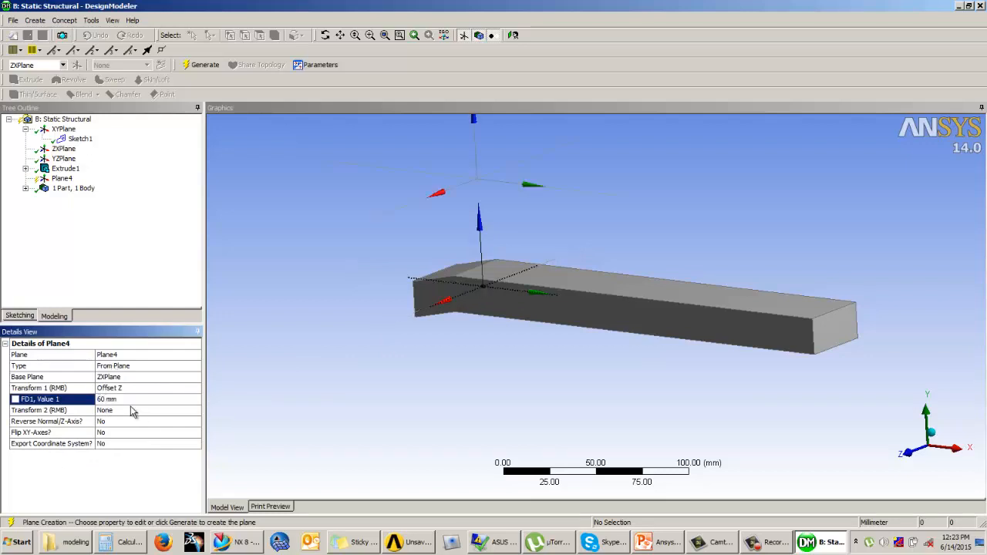
type("6")
key("Return")
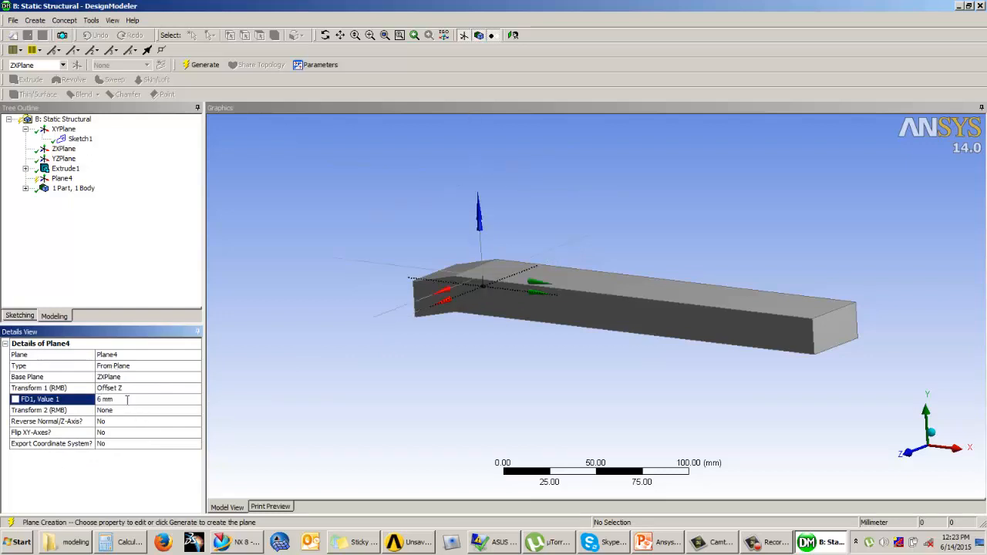
middle_click_drag(452, 374, 498, 366)
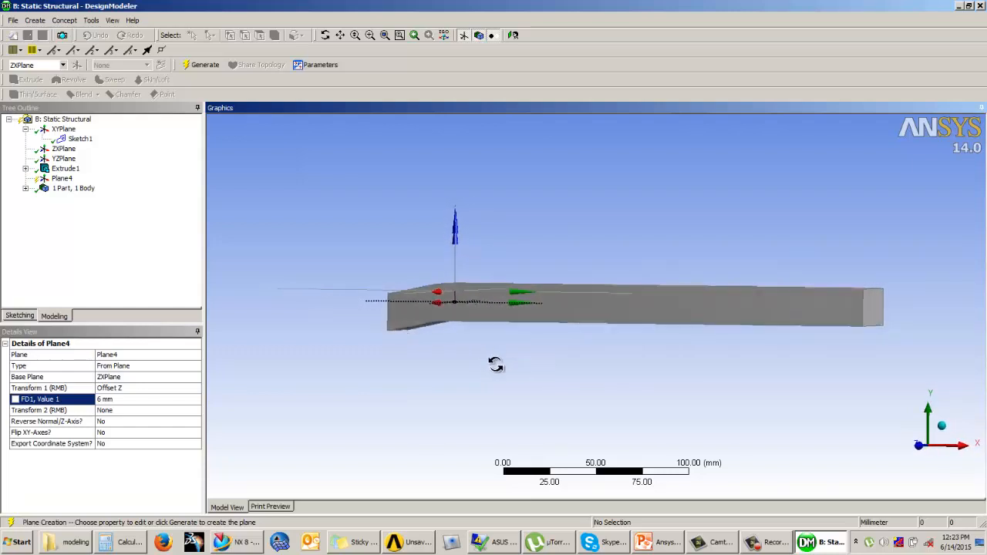
left_click(125, 399)
type("1")
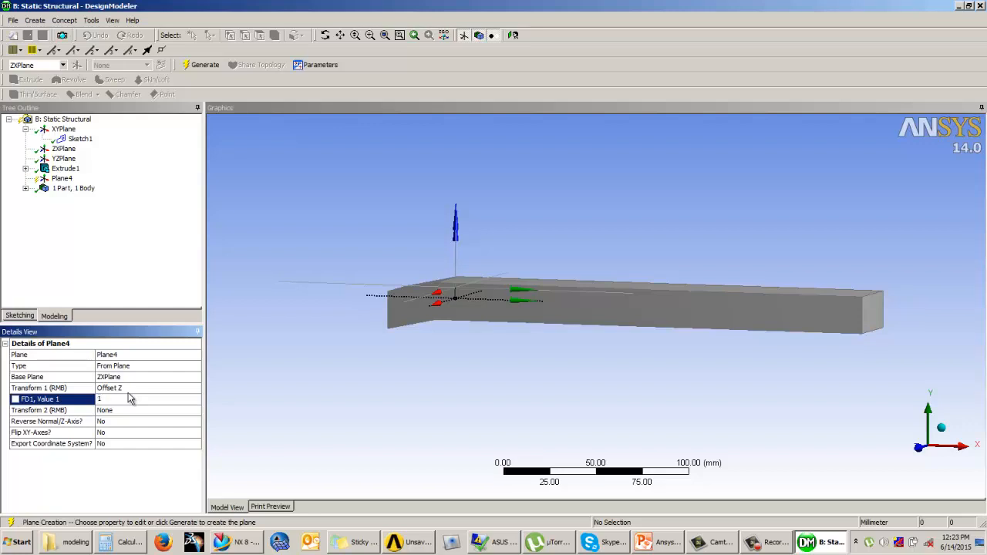
type("0")
key("Return")
mouse_move(454, 345)
middle_mouse_down()
mouse_move(500, 339)
mouse_move(441, 344)
middle_mouse_up()
Set the plane's Z offset to 15 mm and generate the plane
left_click(113, 398)
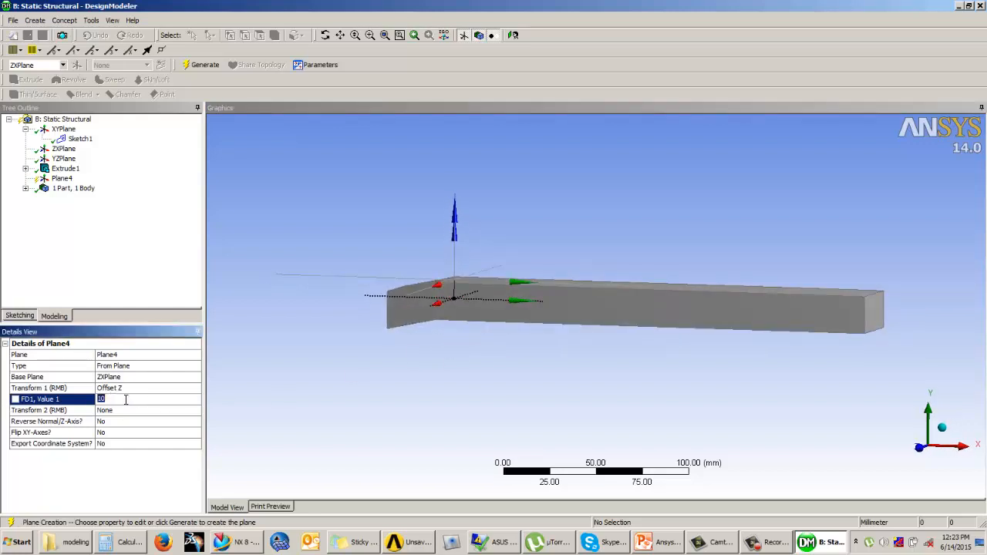
key("Return")
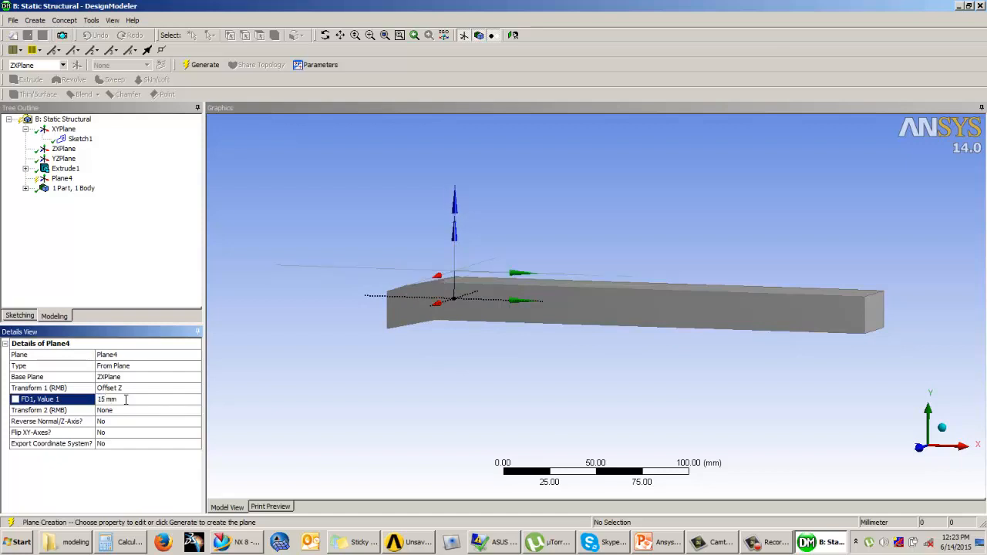
middle_click_drag(465, 363, 474, 288)
left_click(109, 398)
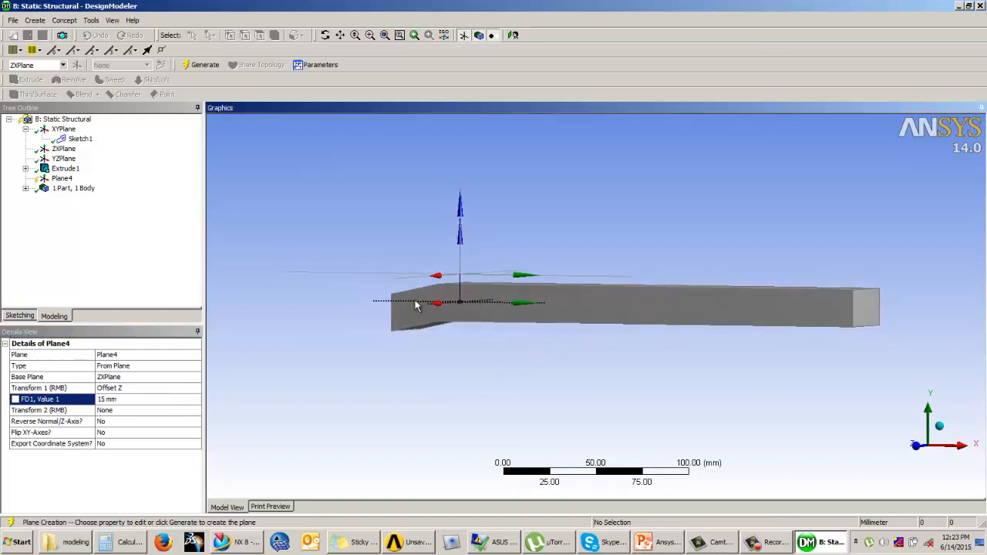
left_click(205, 68)
middle_click_drag(347, 209, 440, 274)
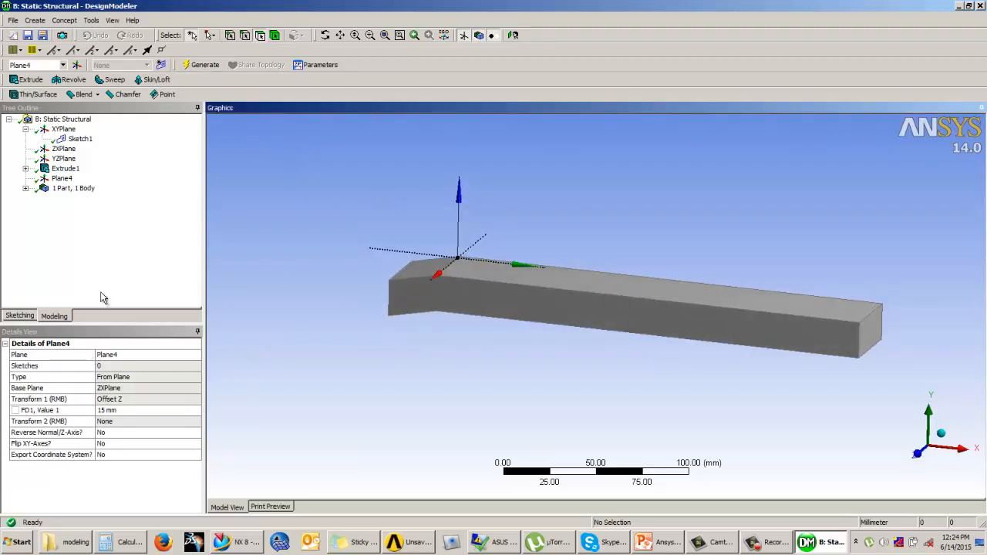
Start another reference plane of type From Face, using the beam's long underside face as the base face
left_click(76, 65)
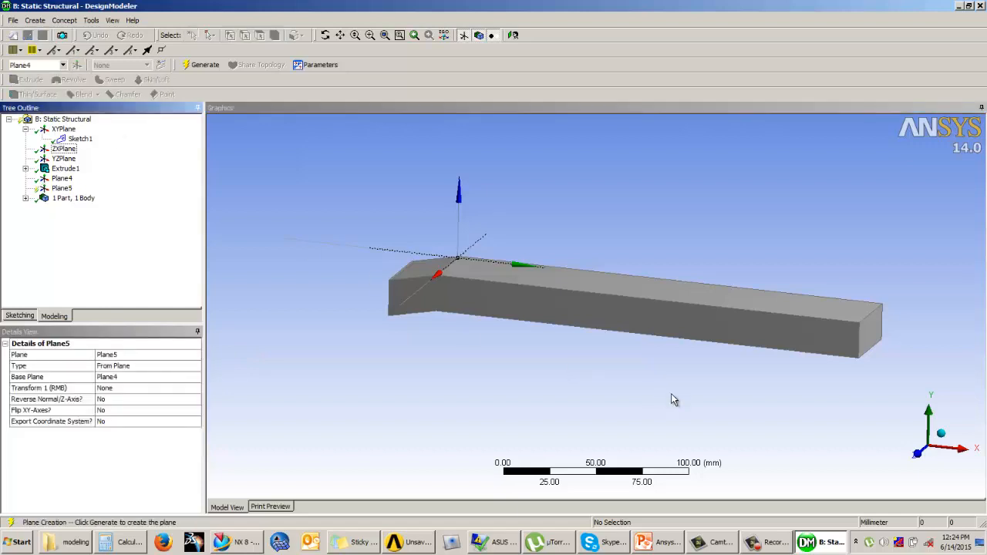
middle_click_drag(673, 400, 544, 327)
left_click(158, 365)
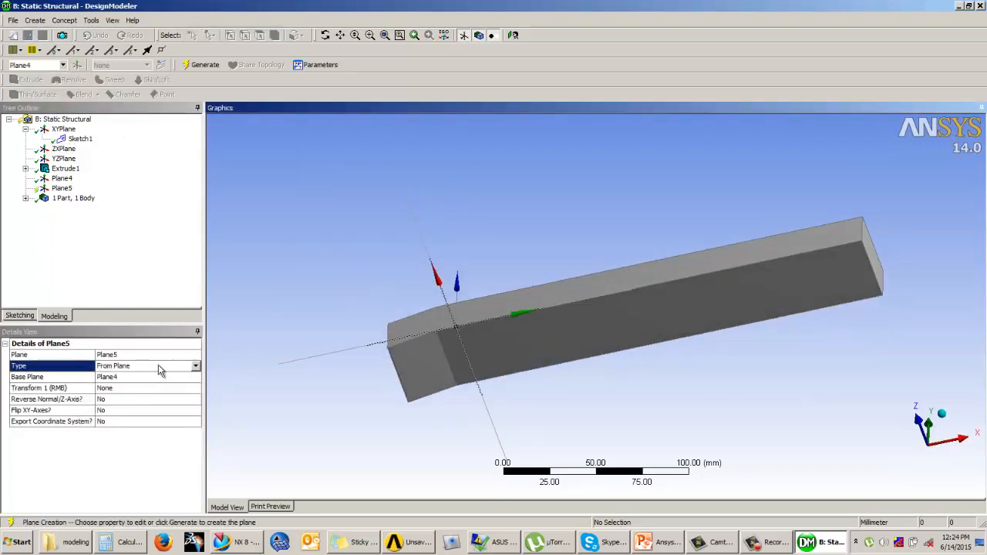
left_click(197, 369)
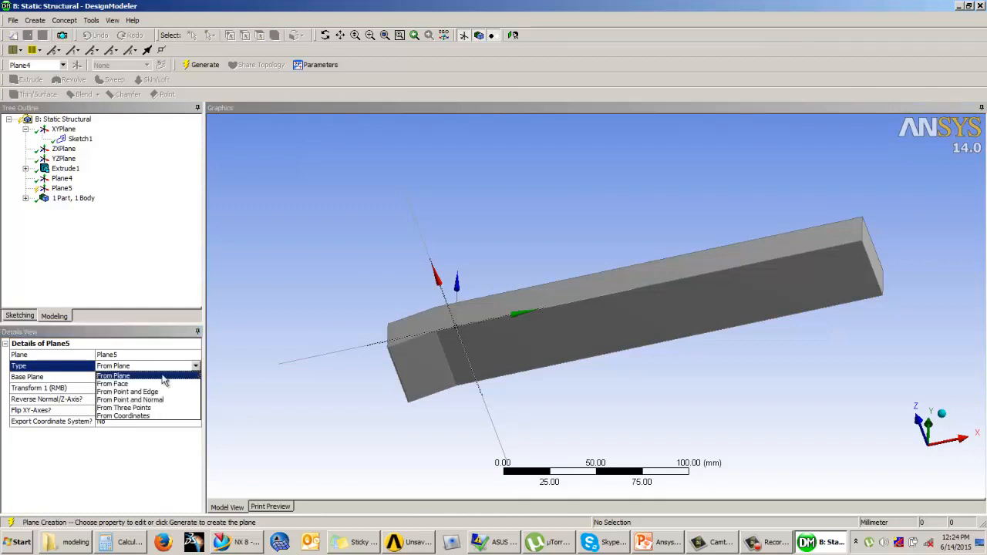
left_click(176, 387)
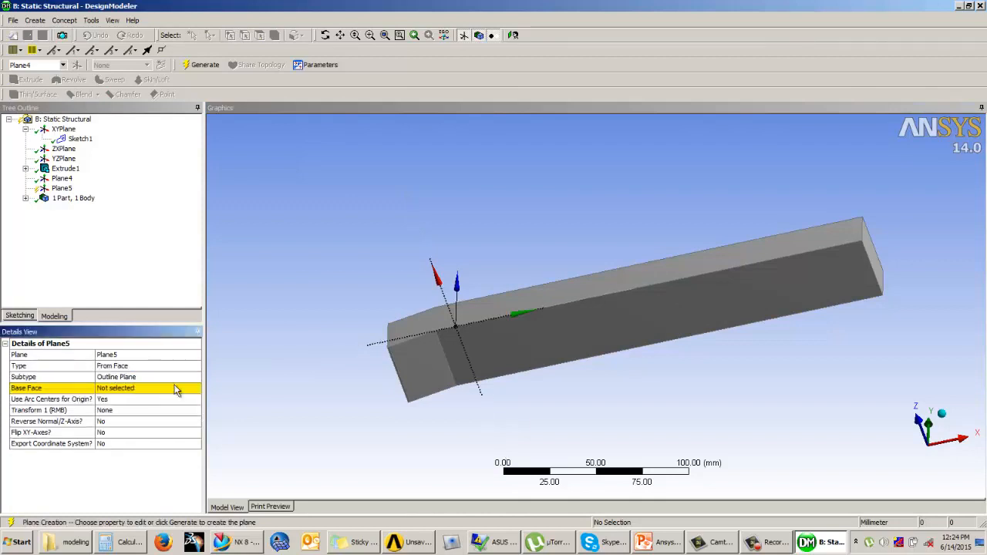
left_click(139, 393)
left_click(700, 339)
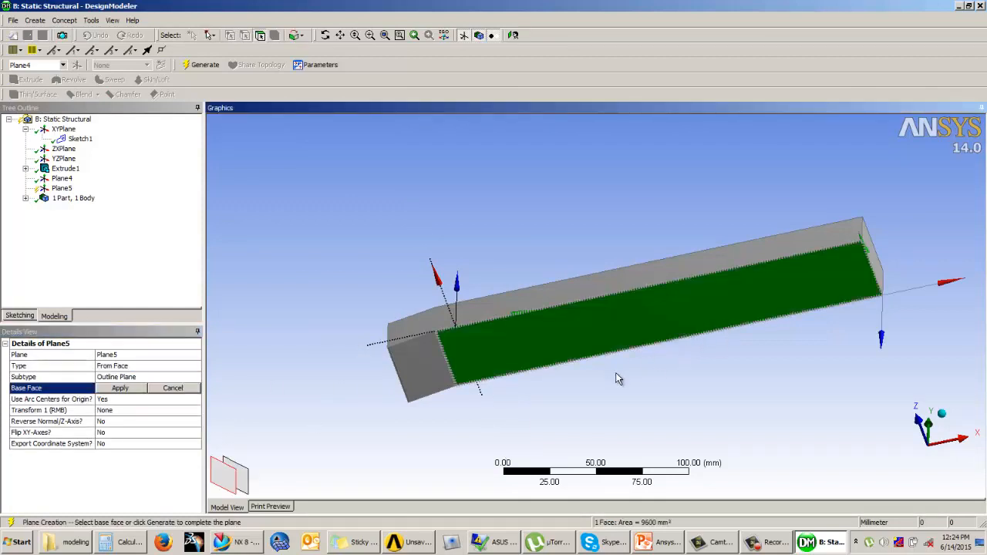
left_click(117, 389)
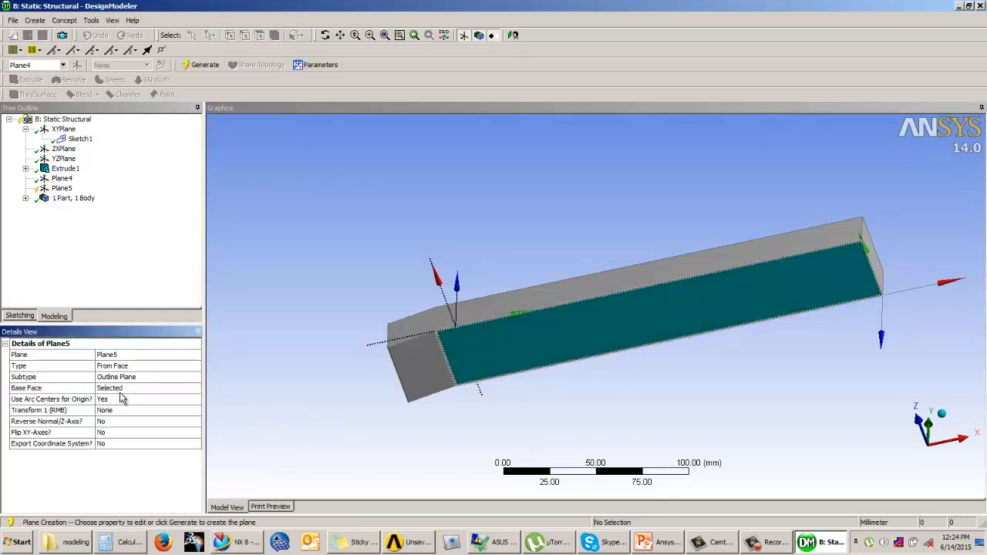
Offset the face-based plane 6 mm along Z and generate it
middle_click_drag(671, 316, 655, 360)
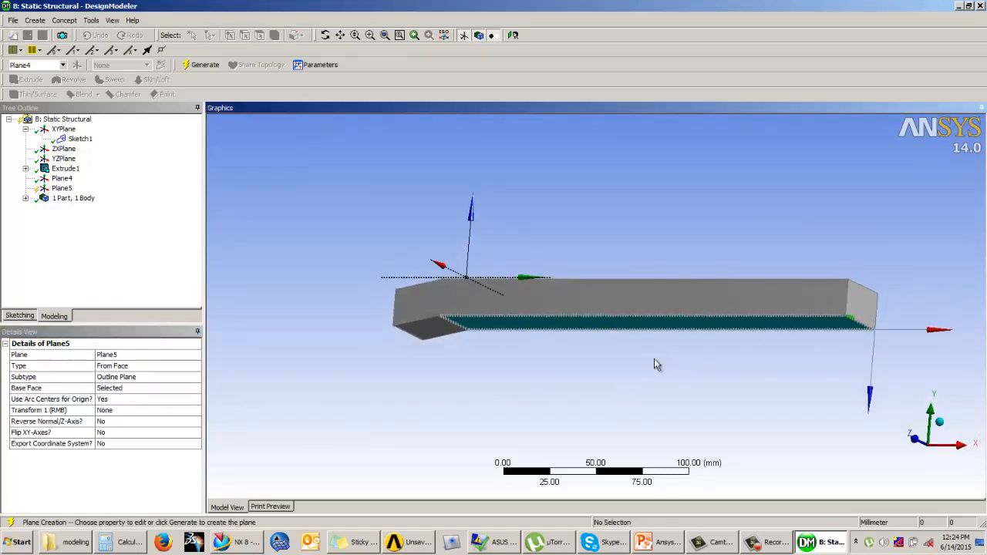
left_click(154, 410)
left_click(196, 410)
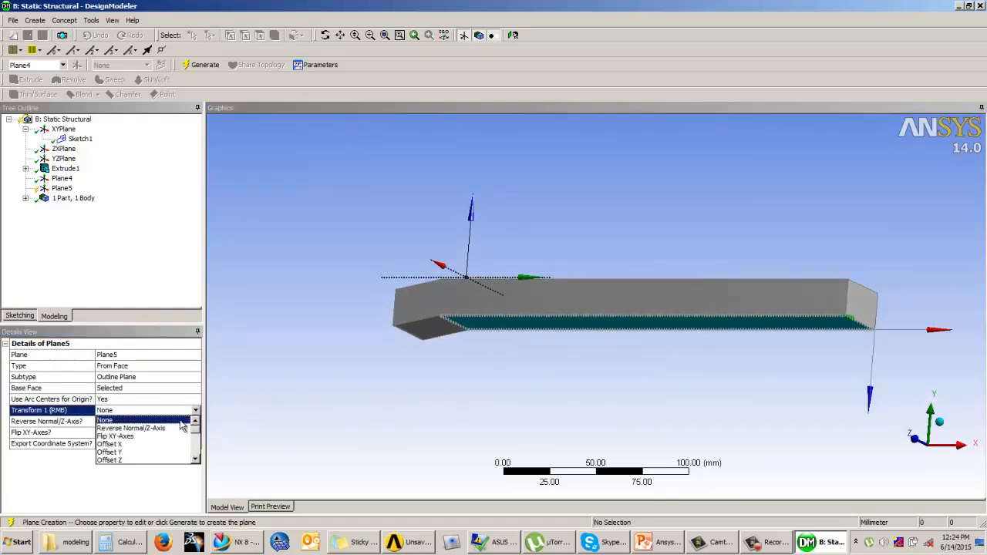
left_click(115, 460)
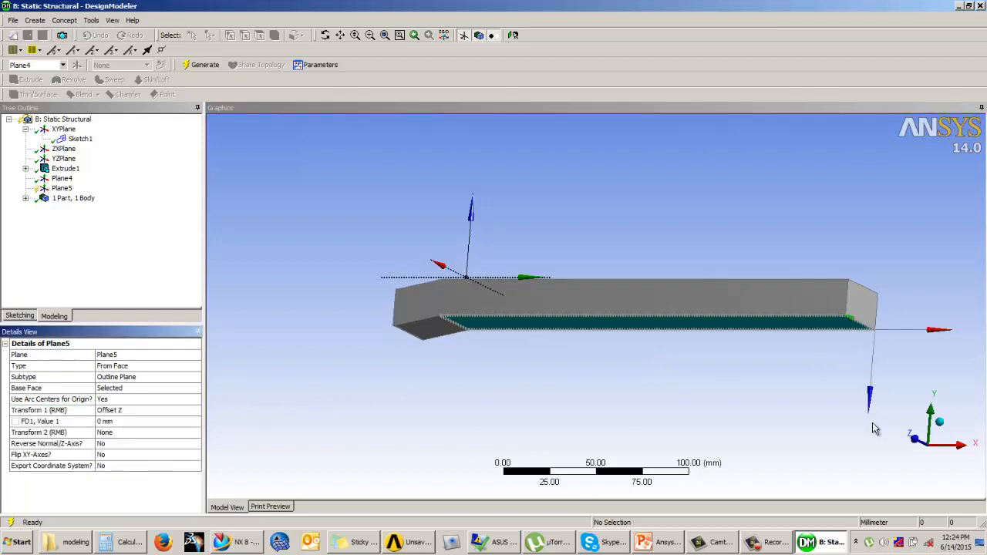
left_click(111, 422)
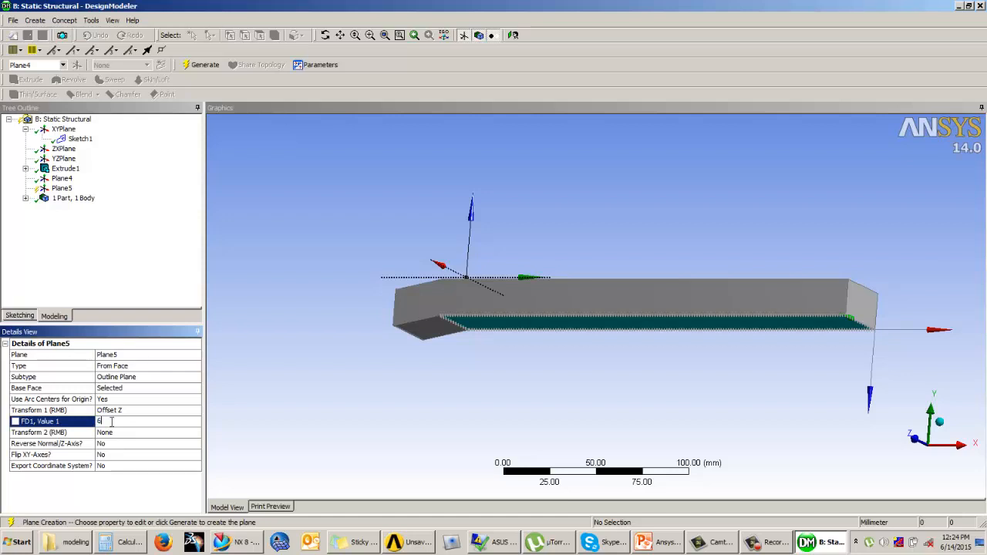
key("Return")
middle_click_drag(596, 306, 609, 313)
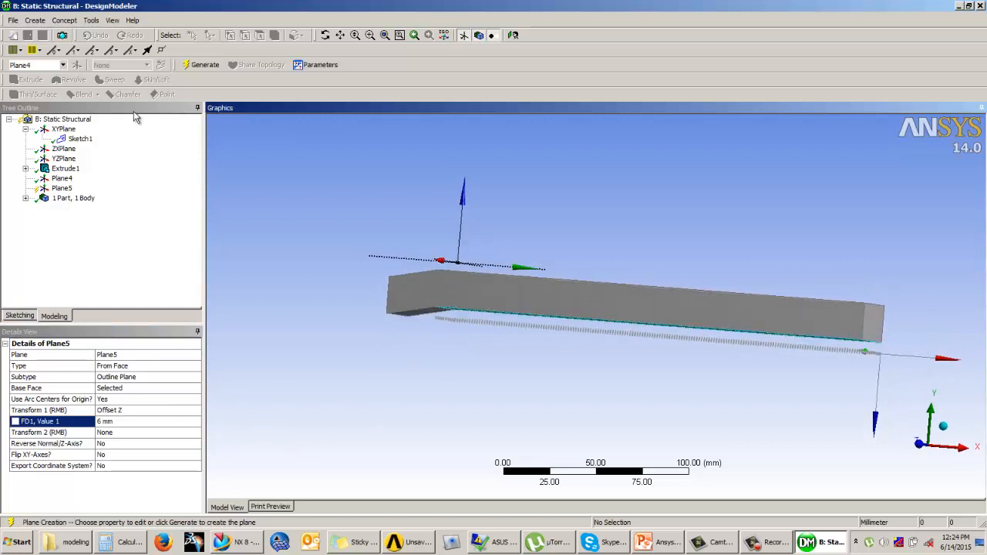
left_click(203, 66)
middle_click_drag(383, 310, 346, 285)
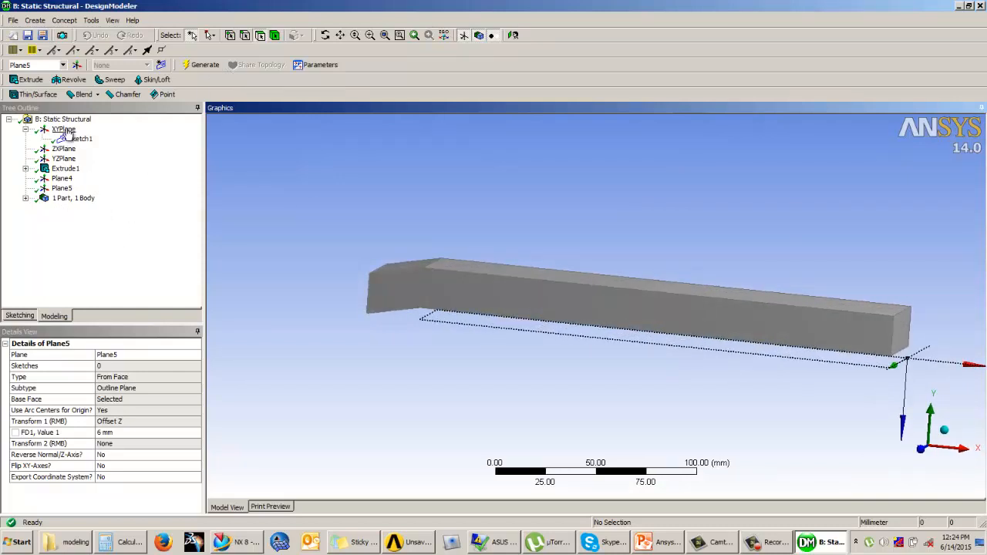
left_click(69, 160)
left_click(65, 149)
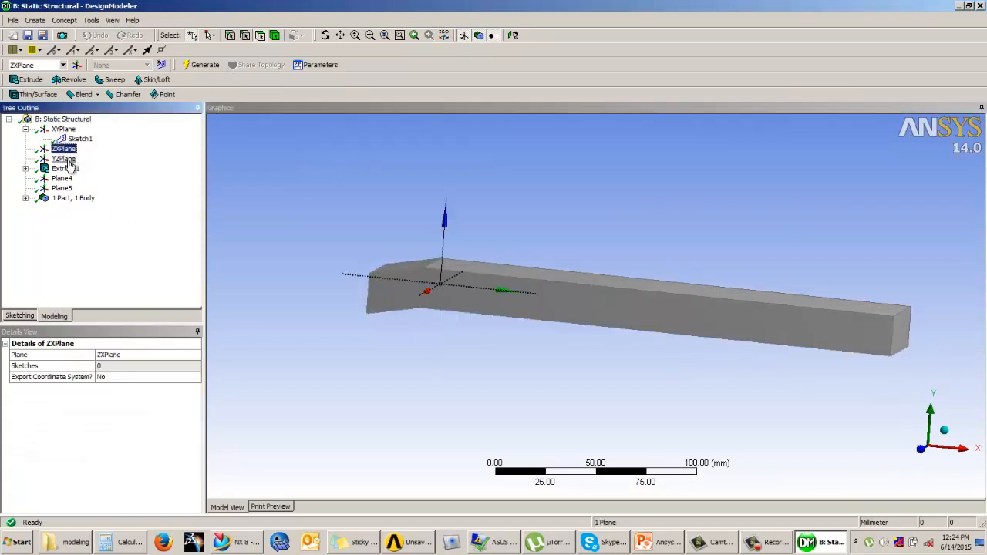
left_click(66, 159)
left_click(76, 64)
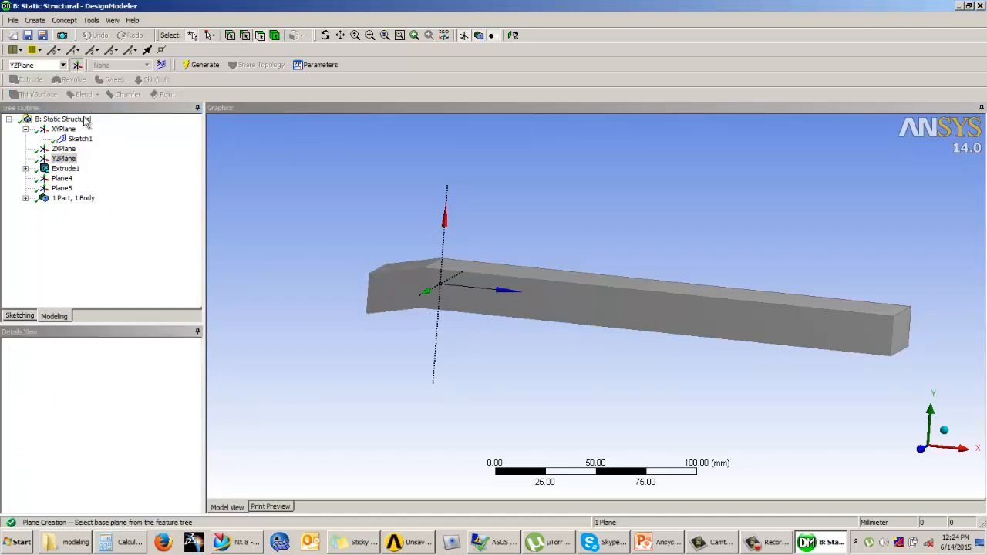
left_click(142, 366)
left_click(195, 366)
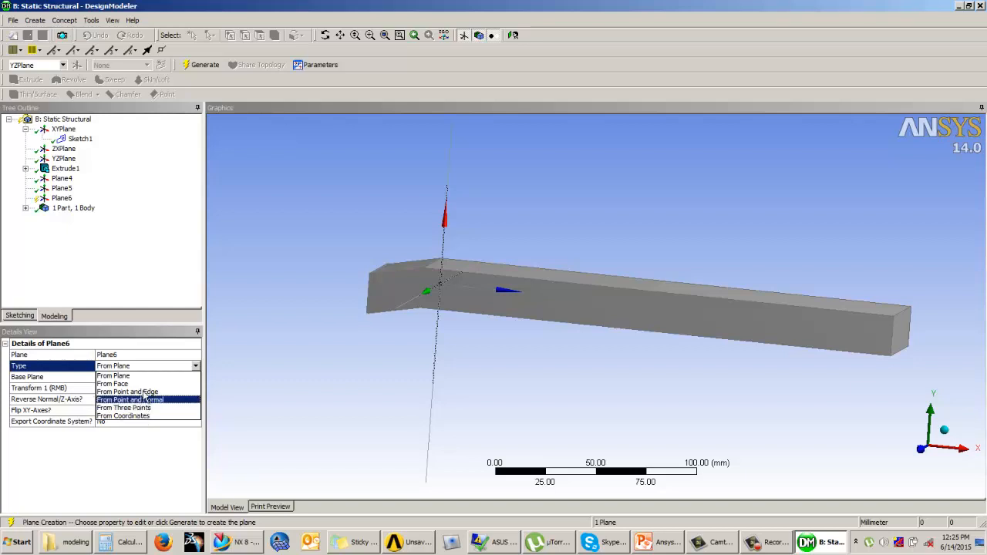
left_click(123, 264)
left_click(61, 199)
right_click(62, 201)
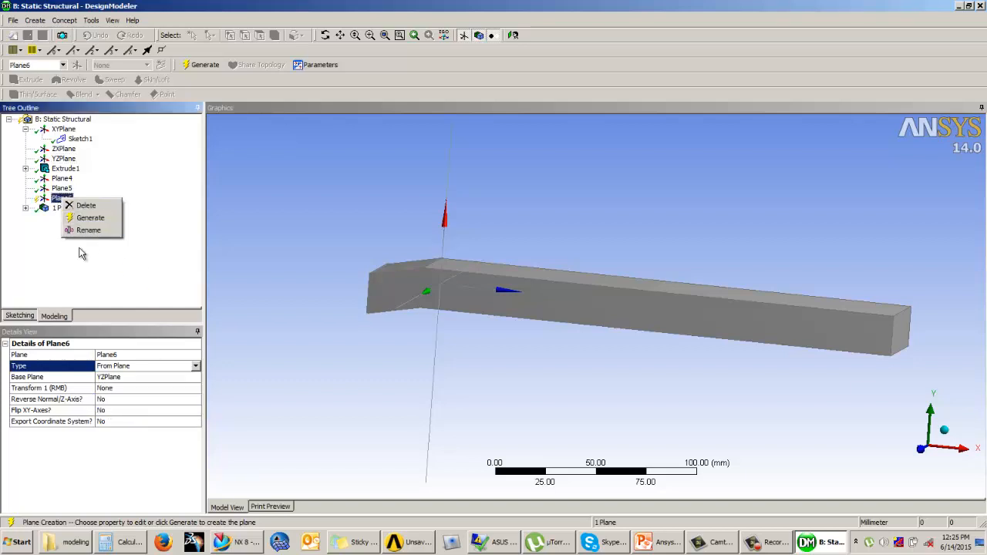
left_click(81, 203)
left_click(453, 309)
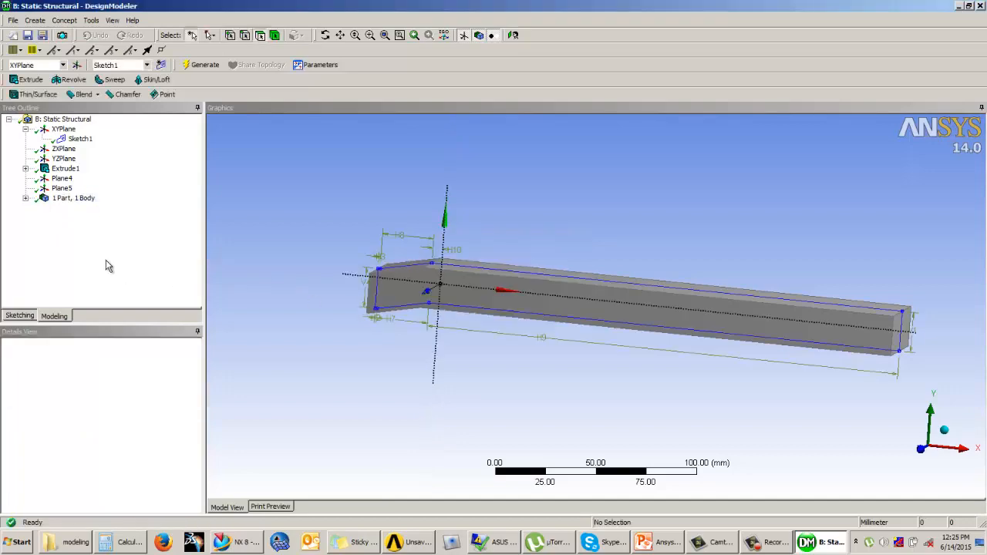
Select Plane5, the offset plane below the beam, and open it for sketching in a view normal to the plane
middle_click_drag(643, 192, 664, 213)
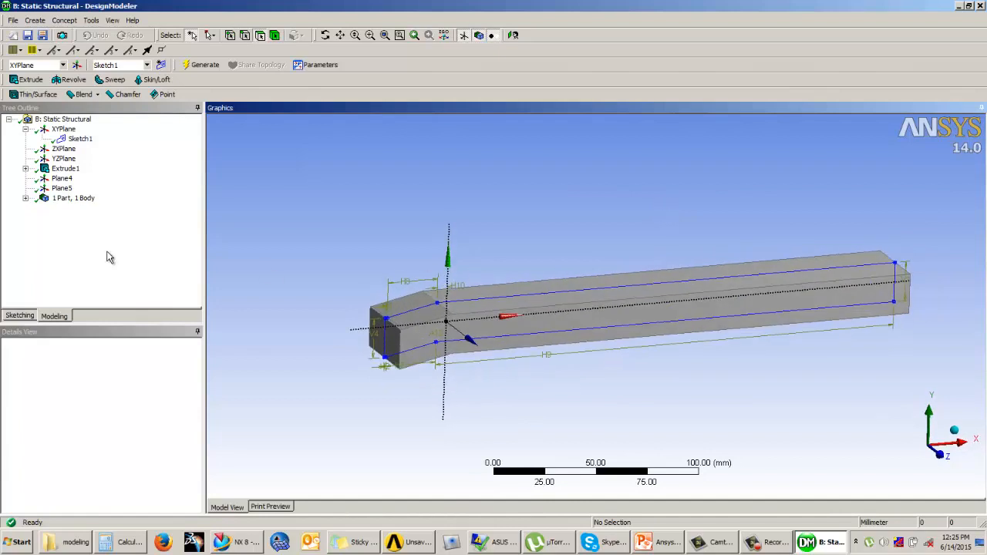
middle_click_drag(547, 215, 449, 241)
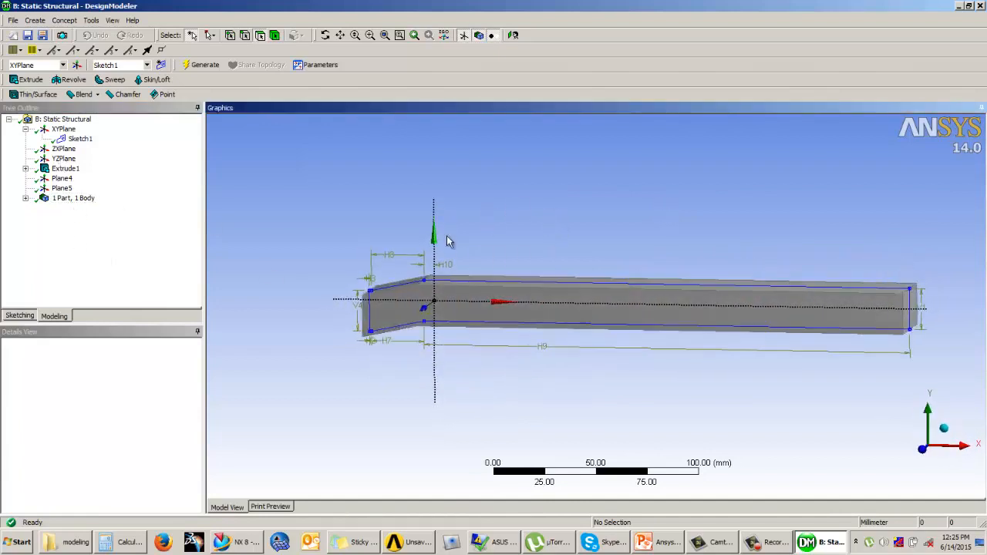
left_click(62, 188)
left_click(62, 178)
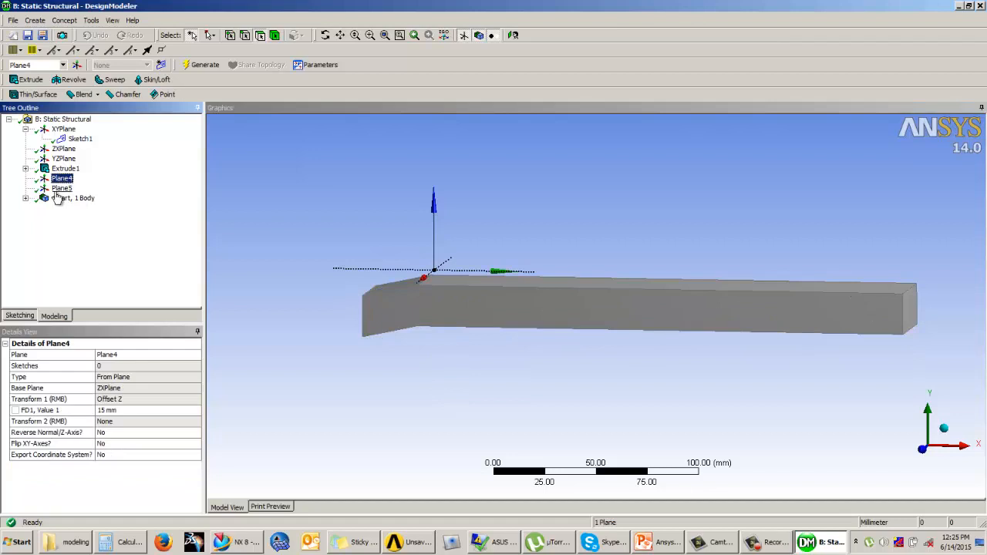
left_click(60, 189)
mouse_move(487, 260)
middle_mouse_down()
mouse_move(503, 262)
mouse_move(498, 273)
middle_mouse_up()
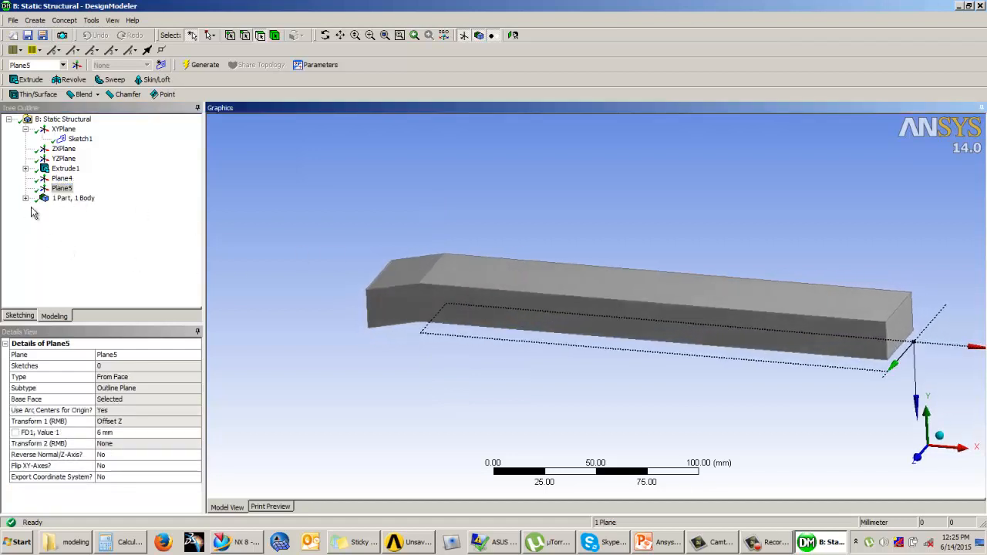
left_click(89, 241)
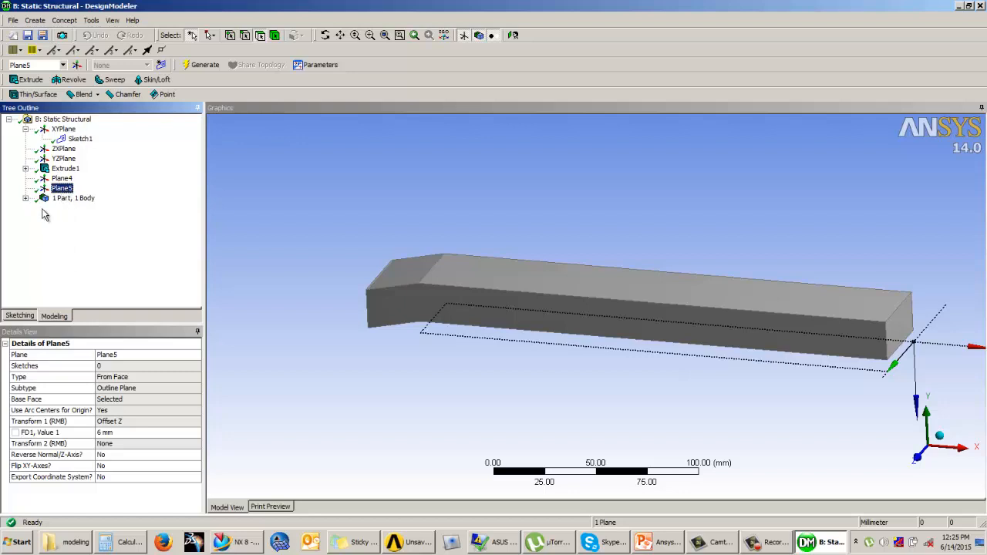
left_click(20, 316)
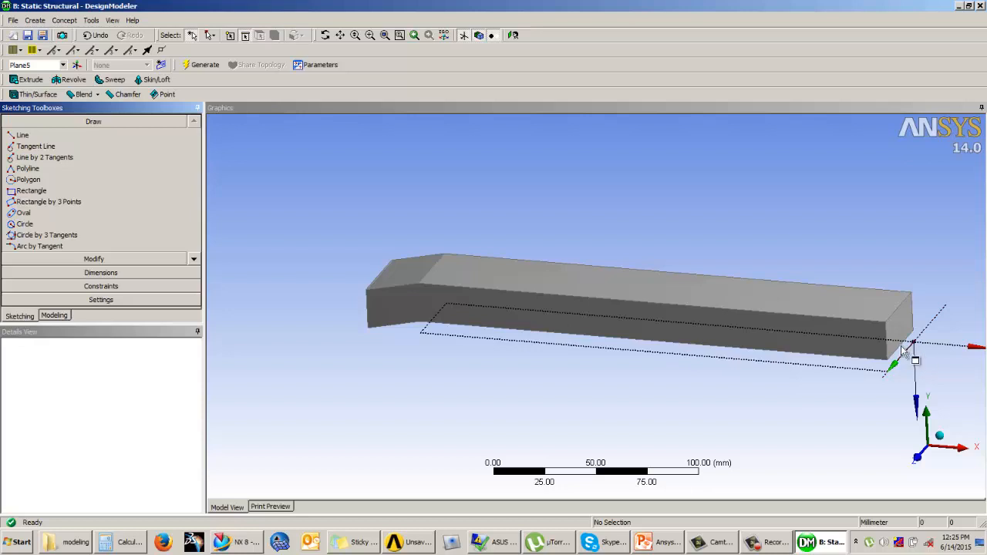
left_click(513, 35)
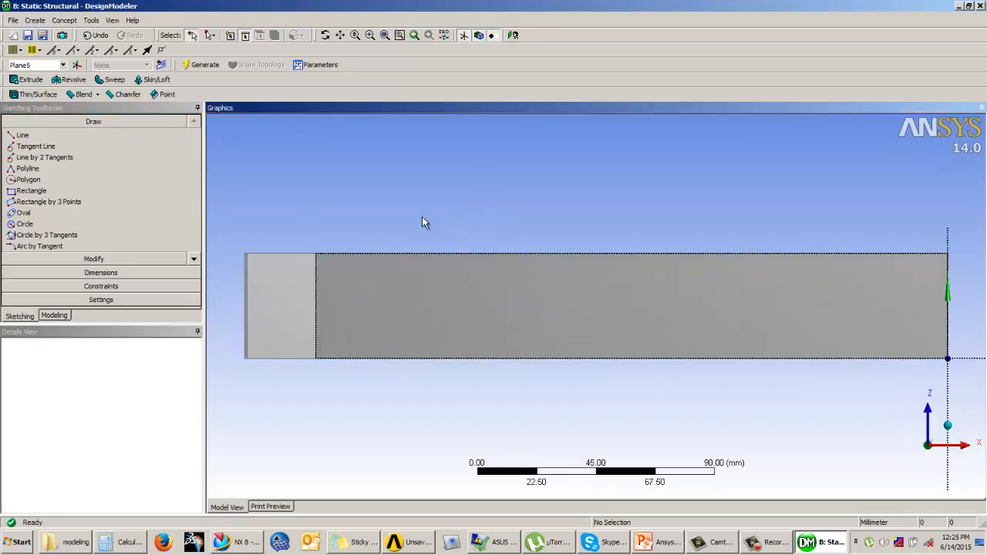
scroll(425, 221, "down", 4)
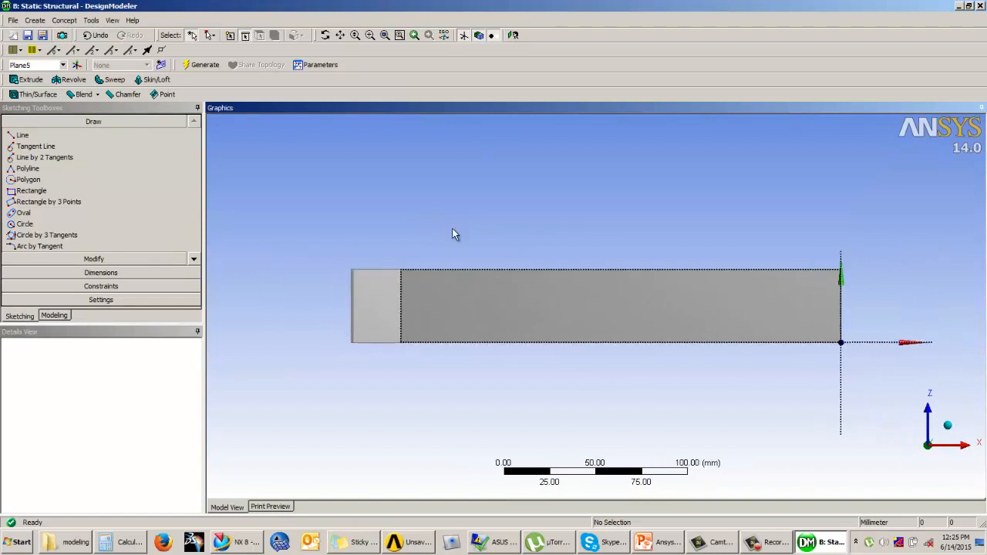
Draw a circle overlapping the beam's straight end, centred about 25 mm beyond the end edge and about 22 mm above the plane's X axis
left_click(24, 224)
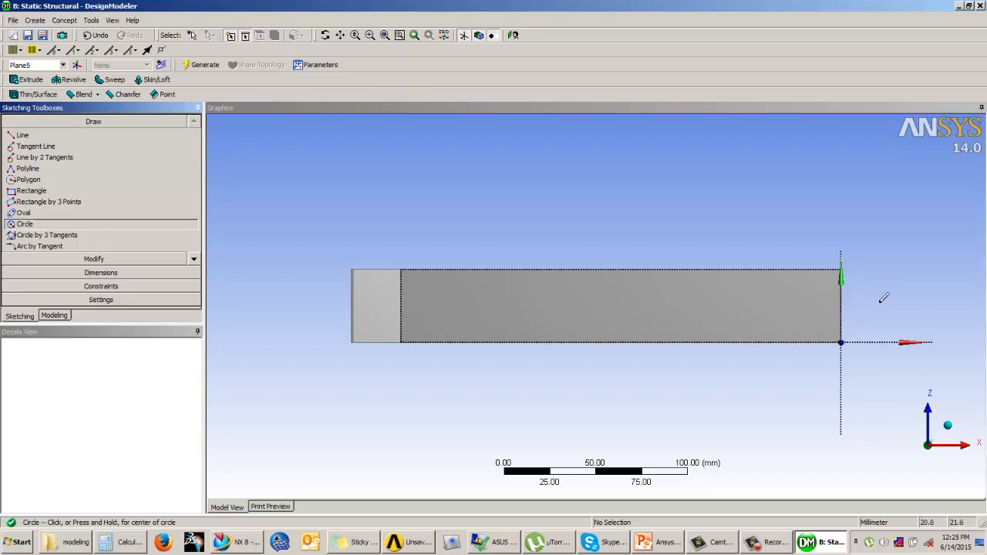
left_click(888, 302)
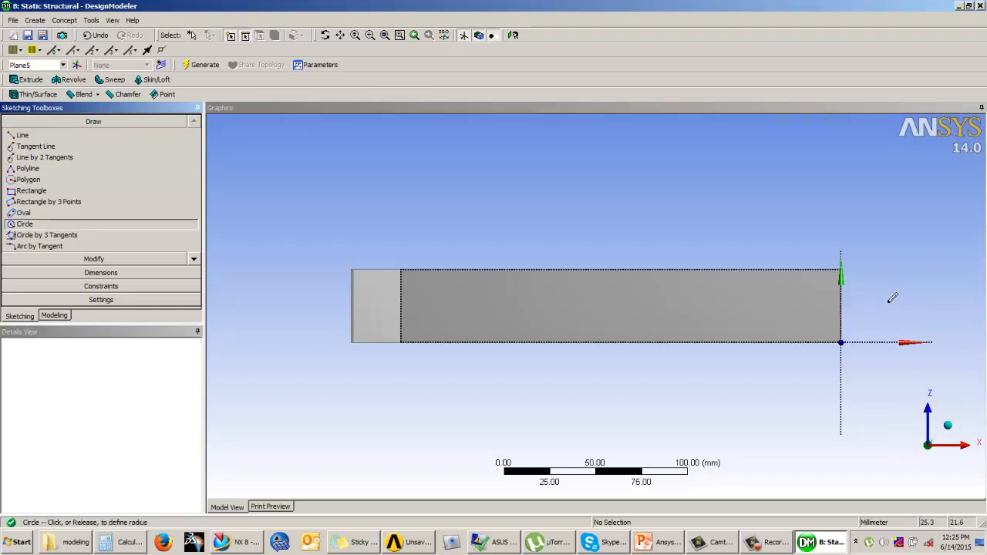
left_click(823, 324)
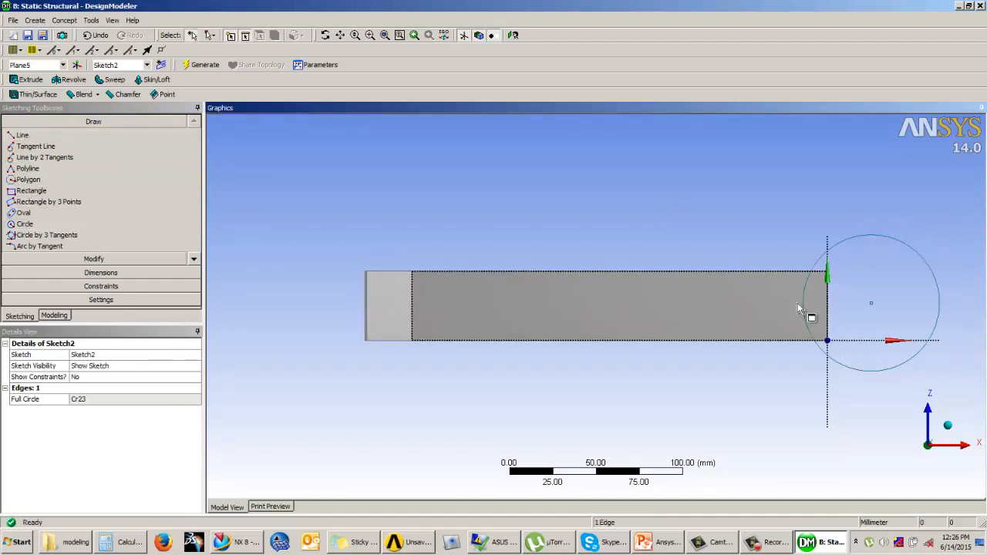
Add a Length/Distance dimension from the circle's centre to the plane's X axis and set it to 20 mm
left_click(135, 272)
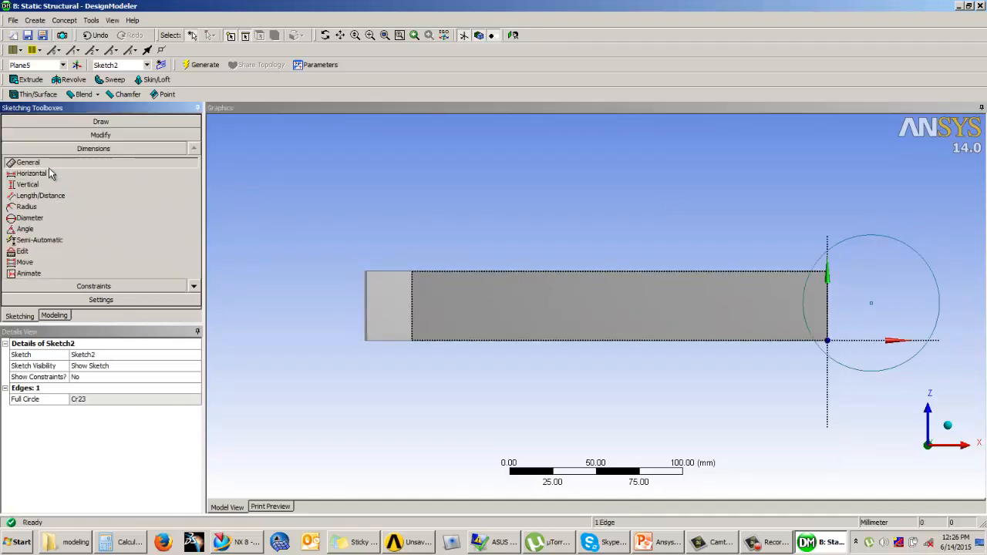
left_click(54, 198)
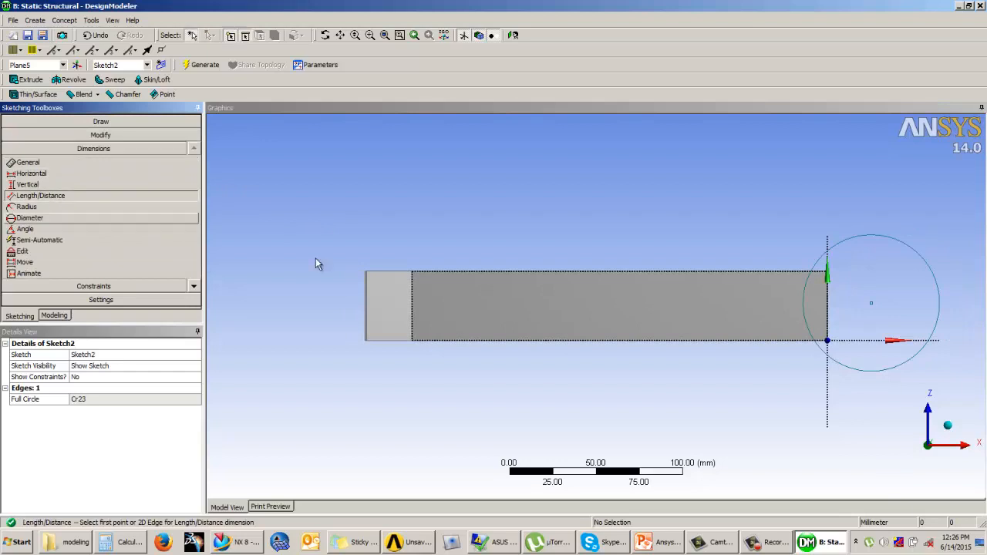
left_click(872, 305)
left_click(858, 340)
left_click(852, 327)
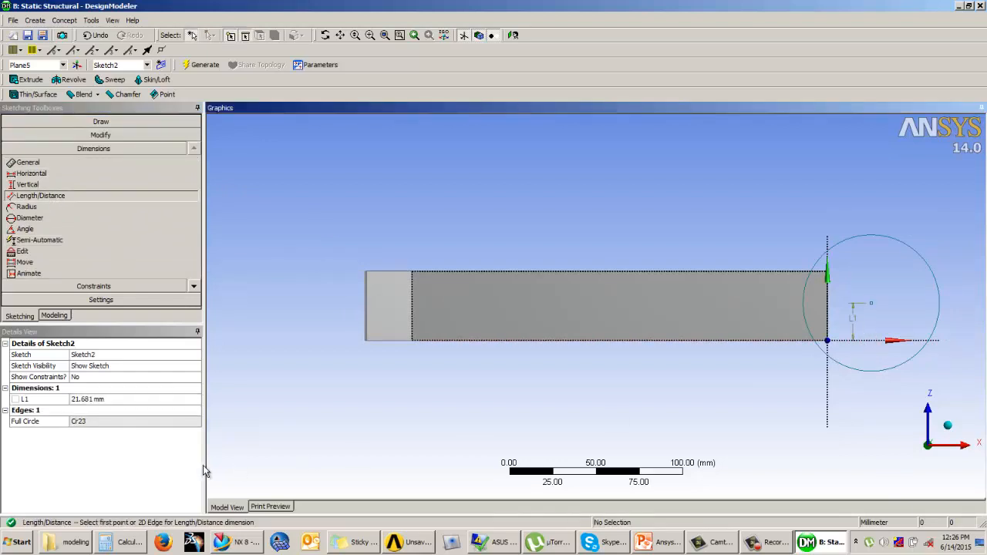
left_click(89, 399)
type("20")
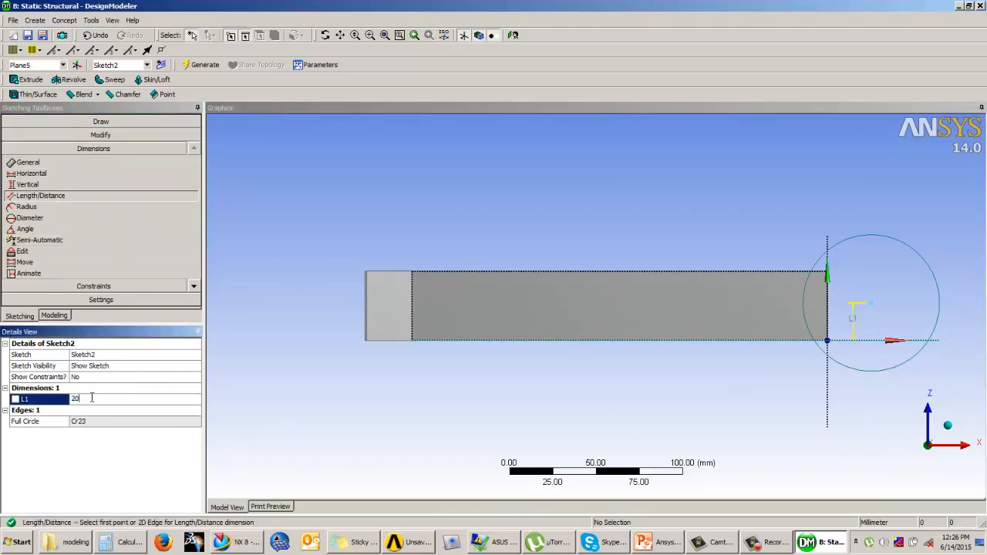
key("Return")
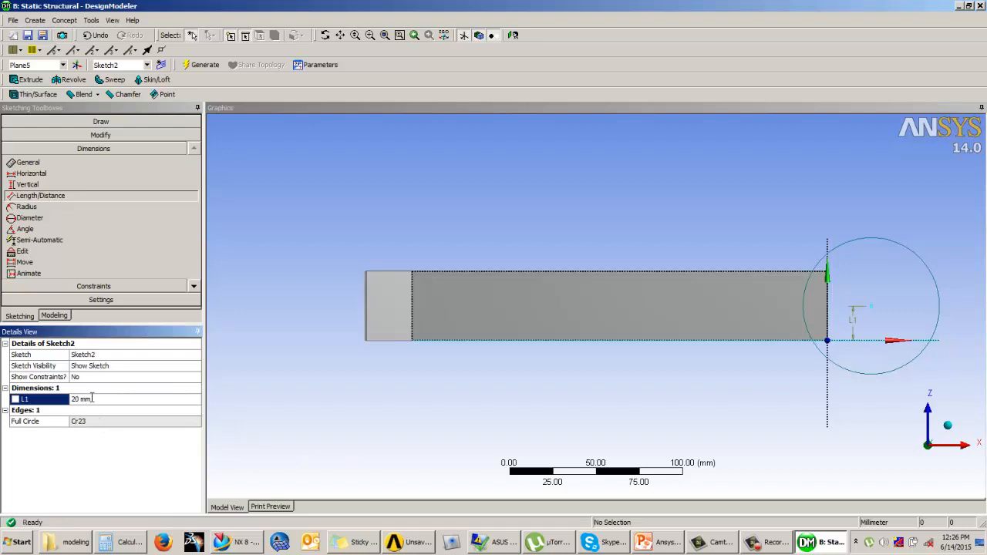
left_click(381, 242)
Dimension the distance from the circle's centre to the beam's end edge and set it to 30 mm
scroll(527, 246, "up", 2)
scroll(662, 231, "down", 4)
scroll(895, 254, "up", 2)
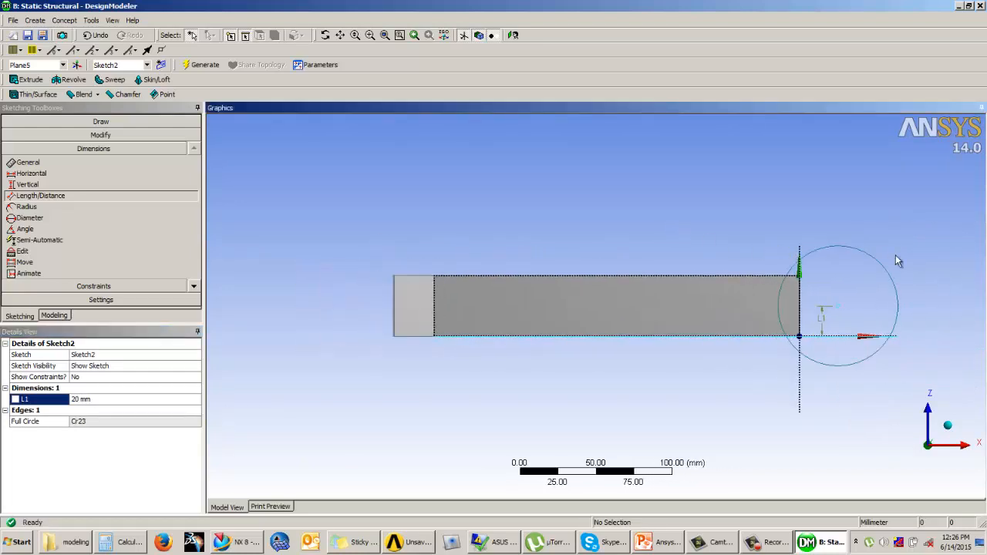
middle_click_drag(795, 286, 603, 302, "ctrl")
scroll(646, 297, "up", 2)
scroll(589, 320, "up", 1)
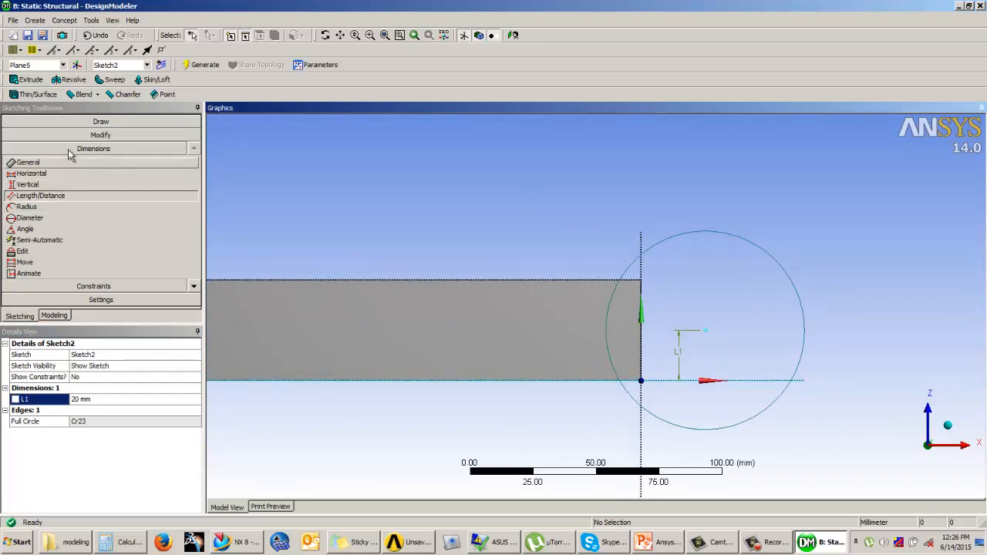
left_click(702, 331)
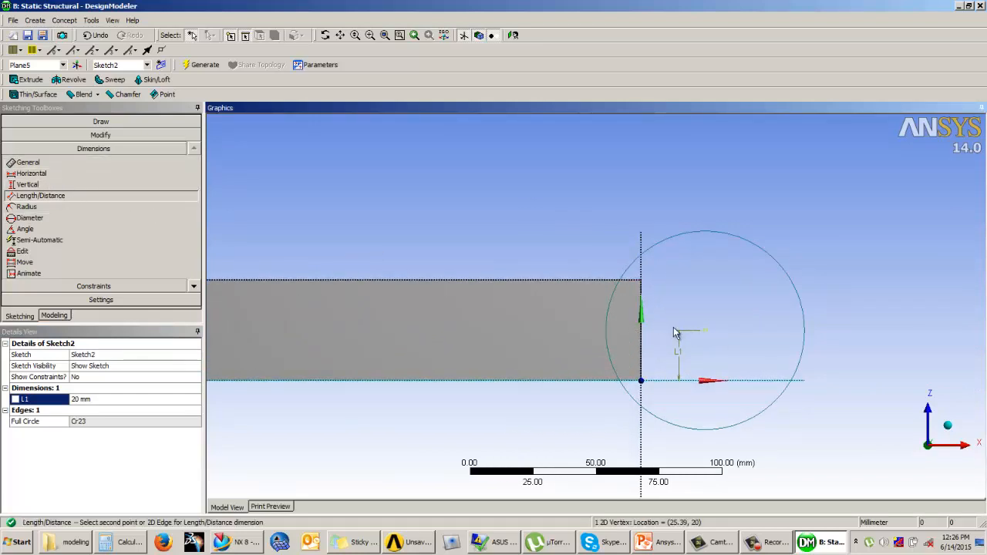
left_click(643, 324)
left_click(652, 210)
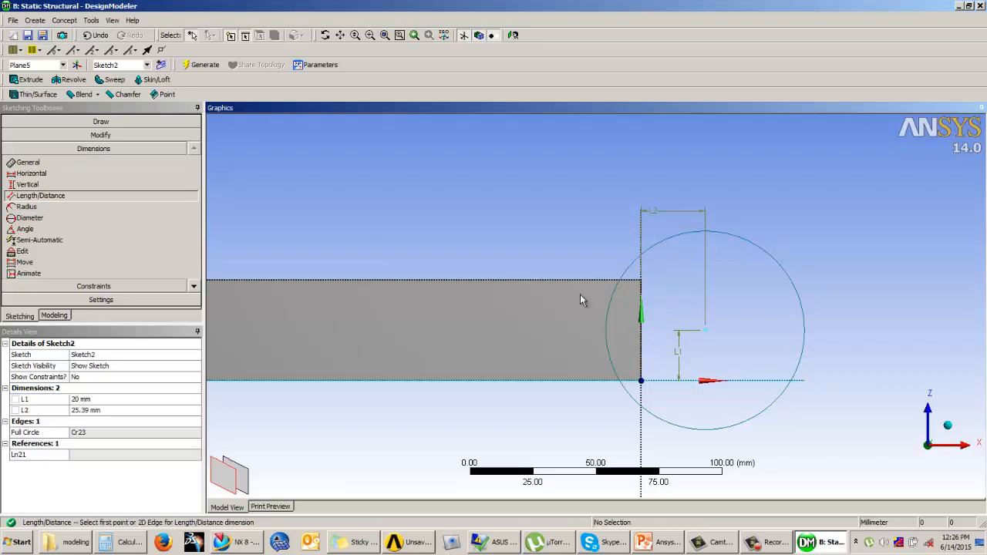
left_click(85, 410)
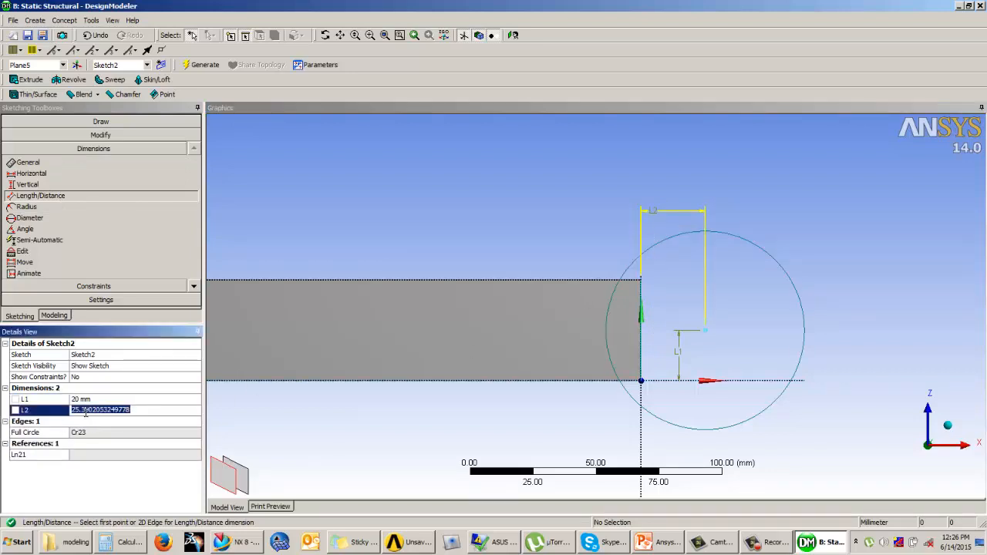
type("30")
key("Return")
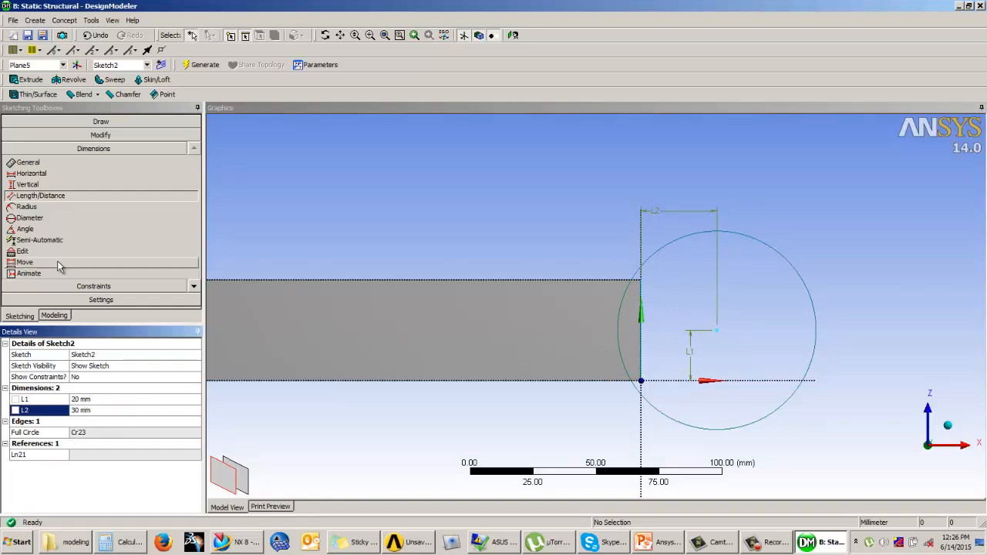
Draw a vertical line about 13 mm beyond the beam's end edge, from inside the circle to just below it
left_click(94, 121)
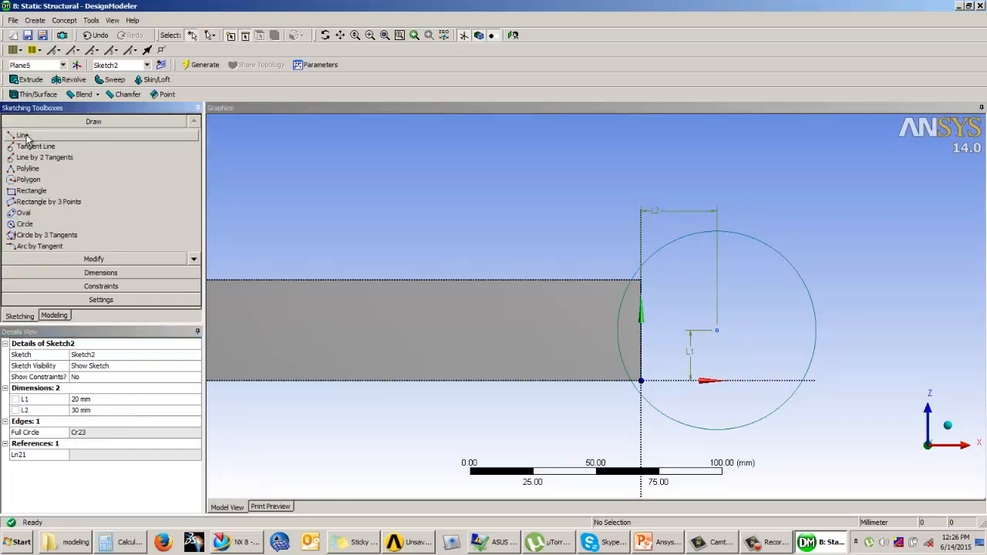
left_click(23, 135)
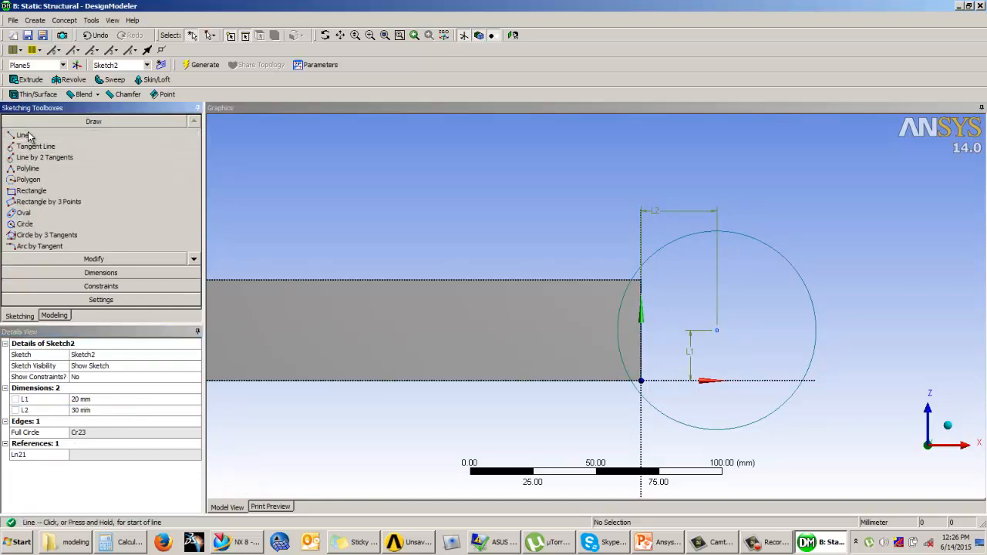
left_click(675, 304)
left_click(674, 439)
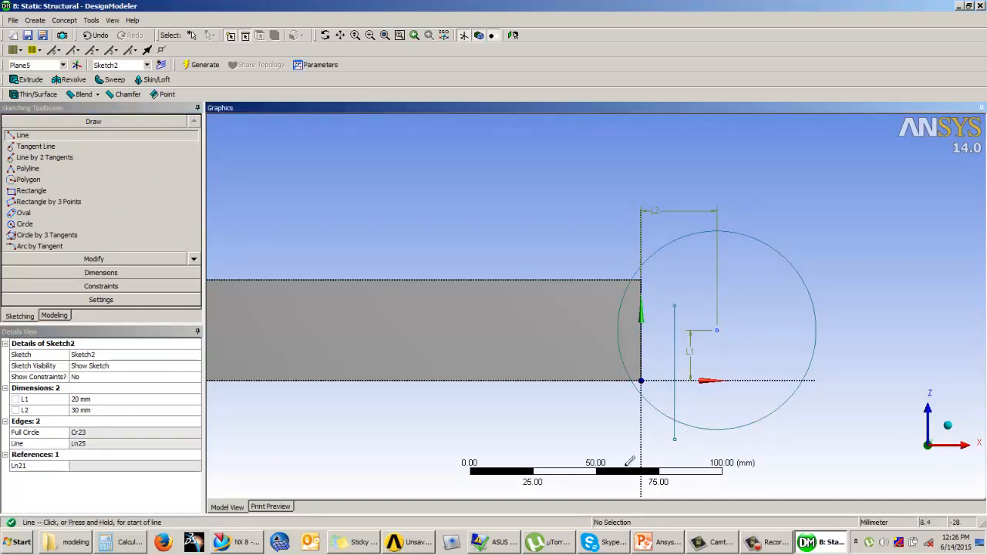
Add a Length/Distance dimension between the vertical line and the beam's end edge and set it to 15 mm
left_click(99, 273)
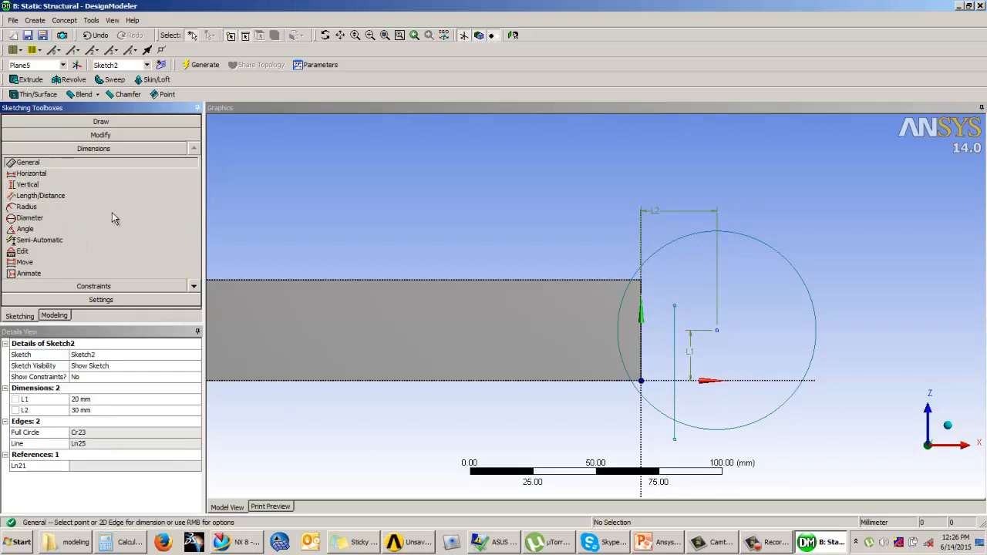
left_click(46, 195)
left_click(675, 335)
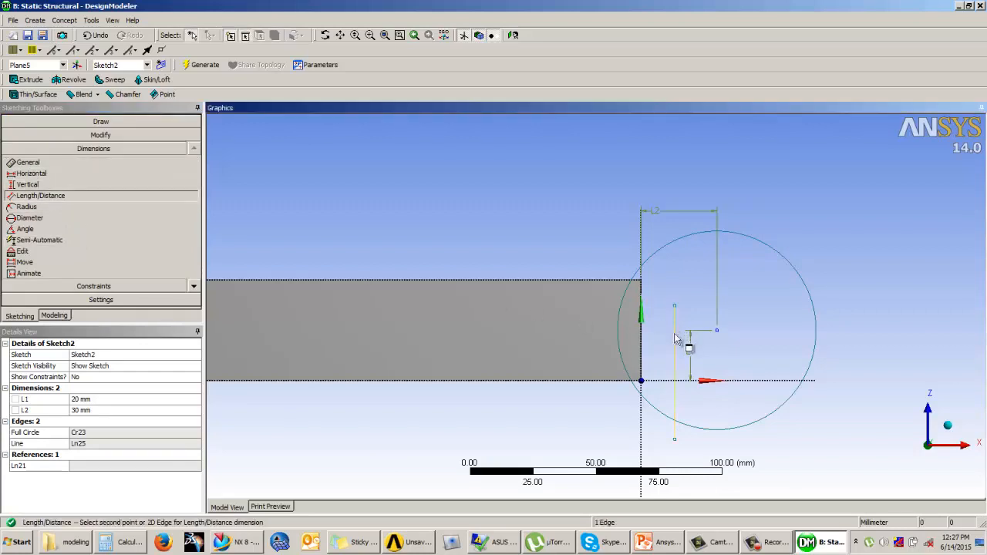
left_click(646, 344)
left_click(640, 167)
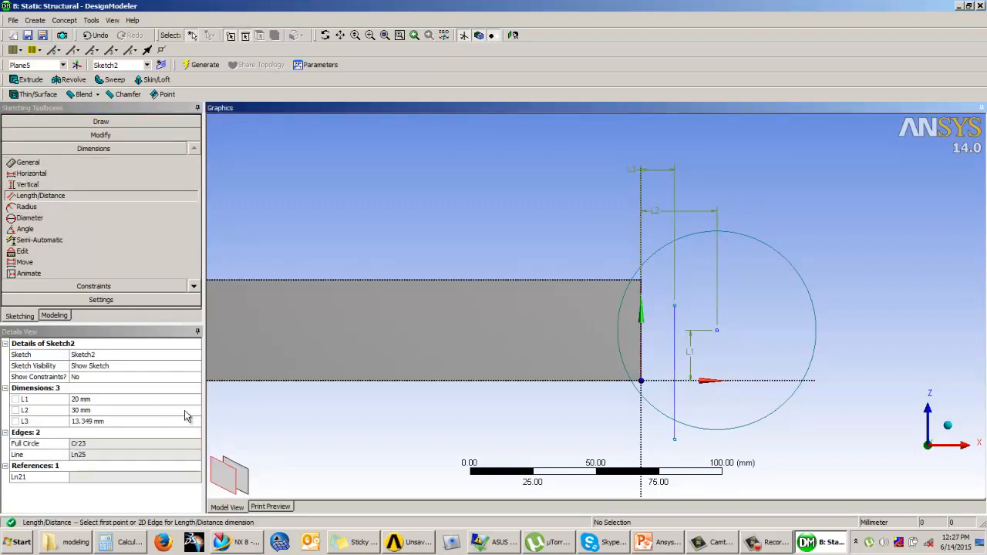
left_click(98, 422)
type("15")
key("Return")
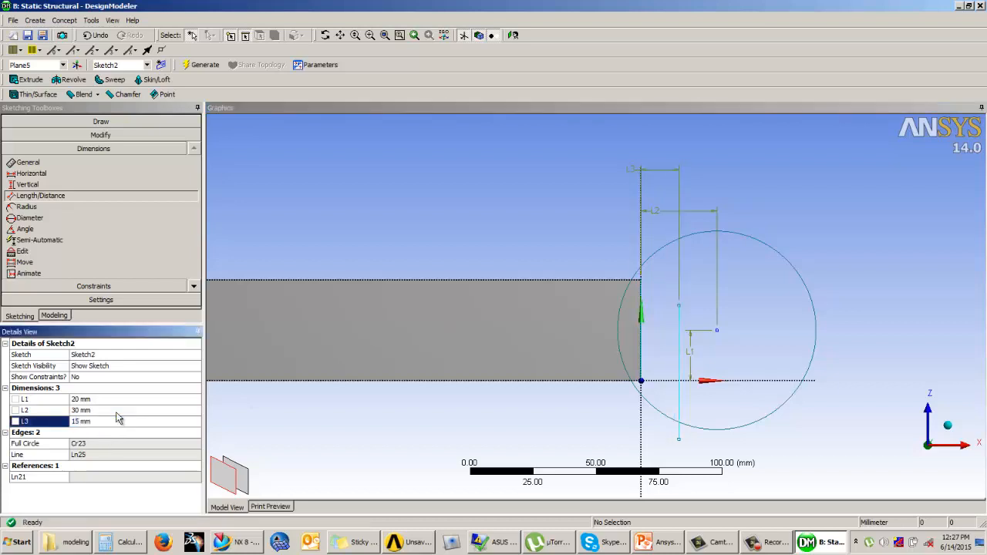
left_click(313, 207)
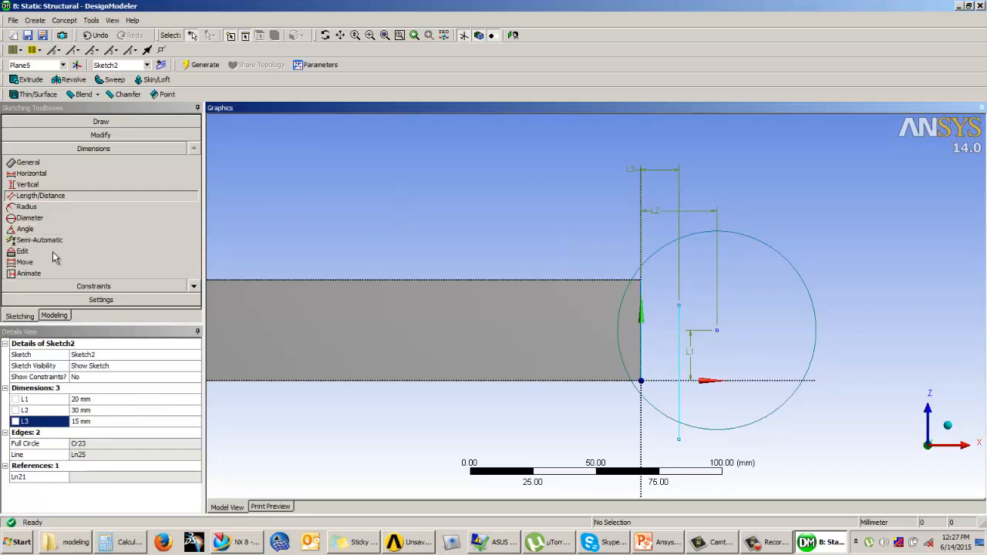
Replicate the vertical line inside the circle, using the circle's centre as the paste handle
left_click(104, 136)
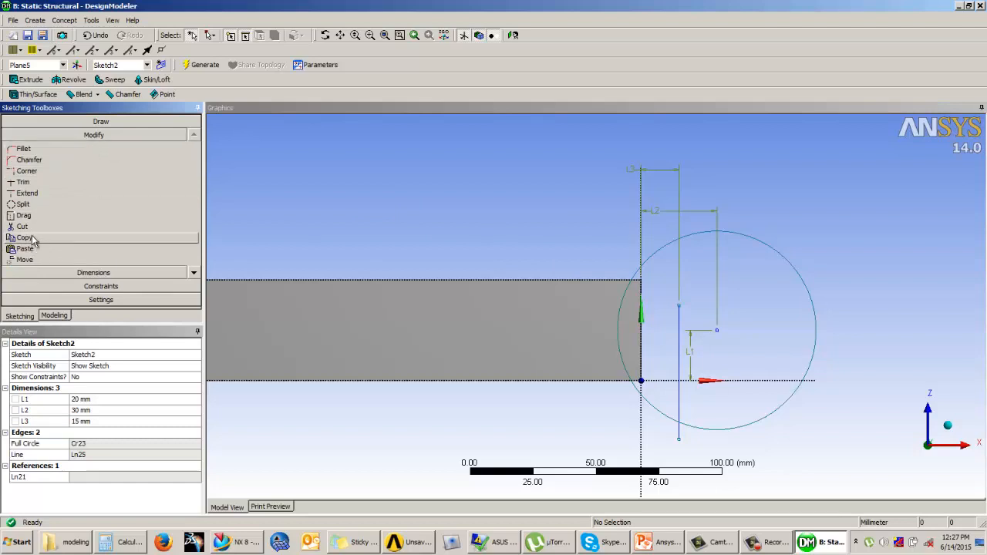
left_click(193, 273)
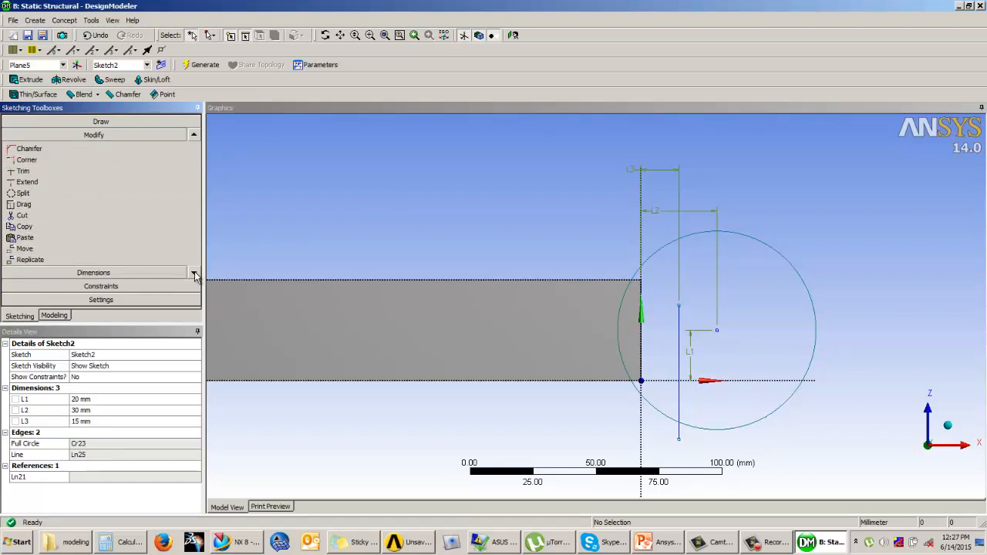
left_click(193, 273)
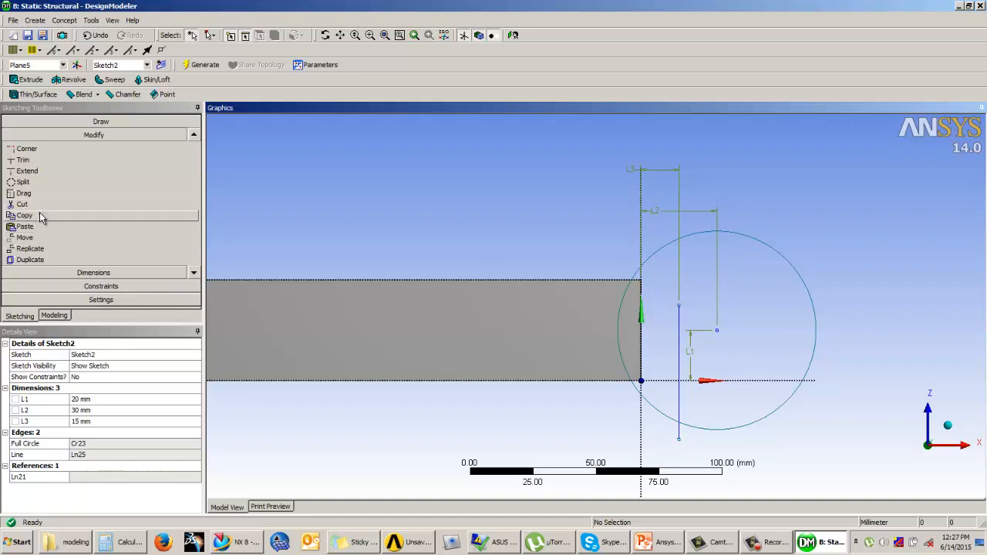
left_click(31, 249)
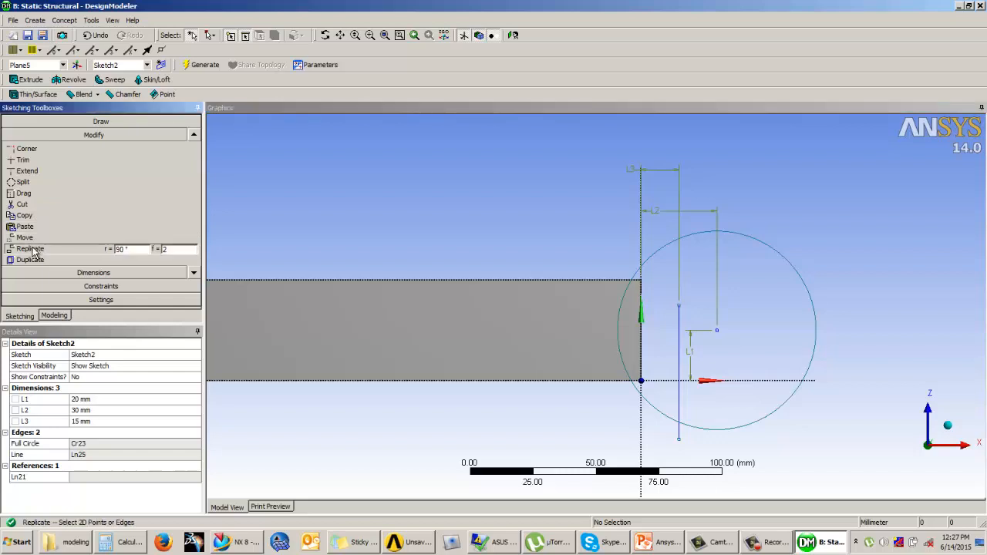
left_click(678, 346)
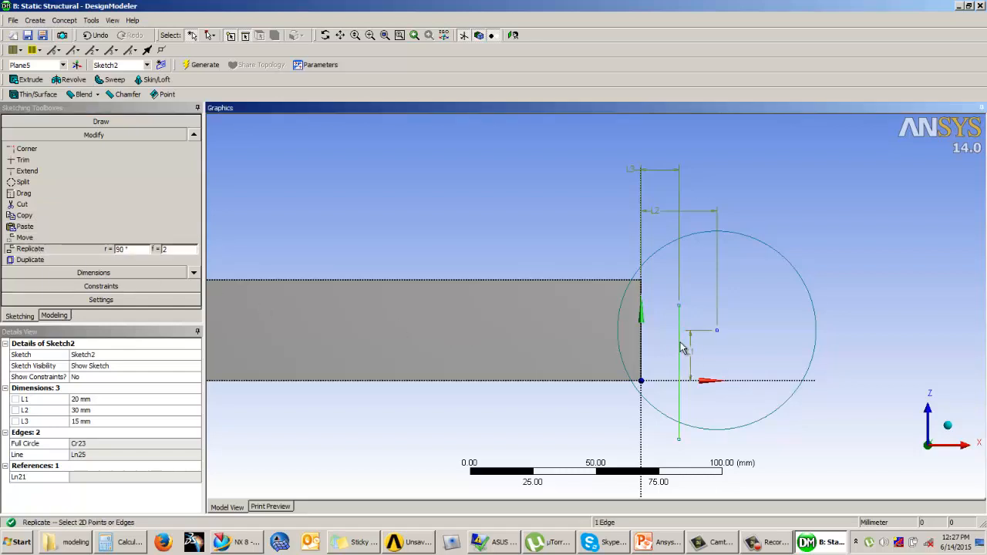
right_click(574, 236)
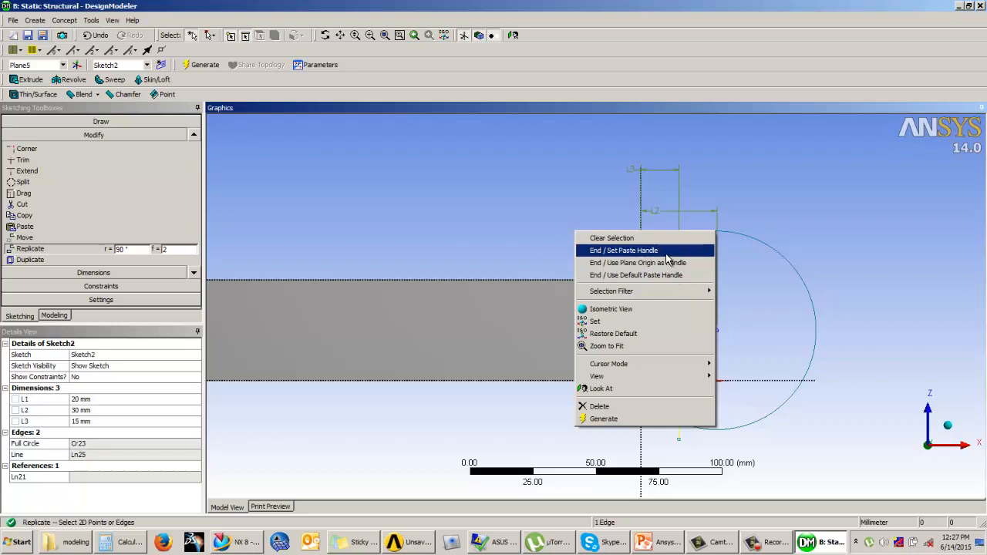
left_click(488, 316)
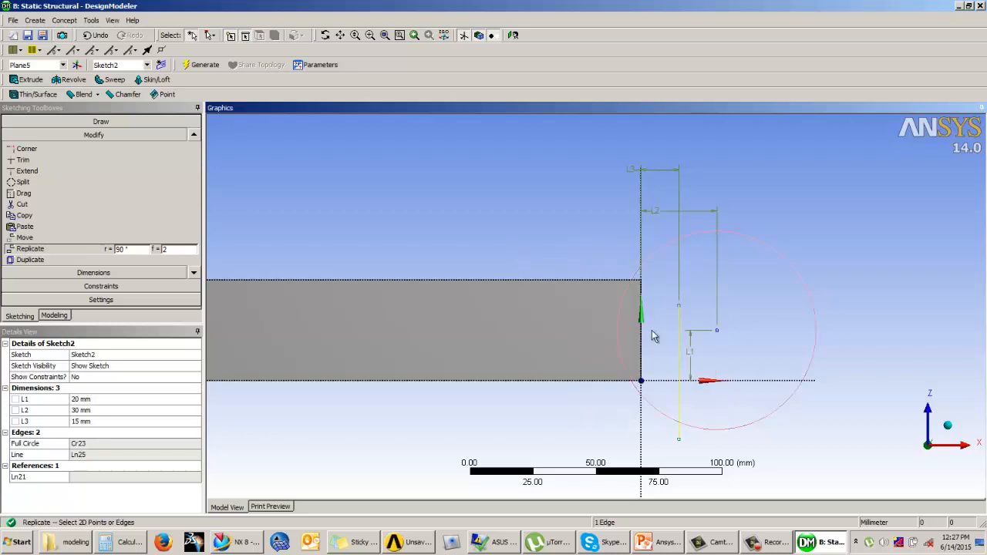
left_click(679, 333)
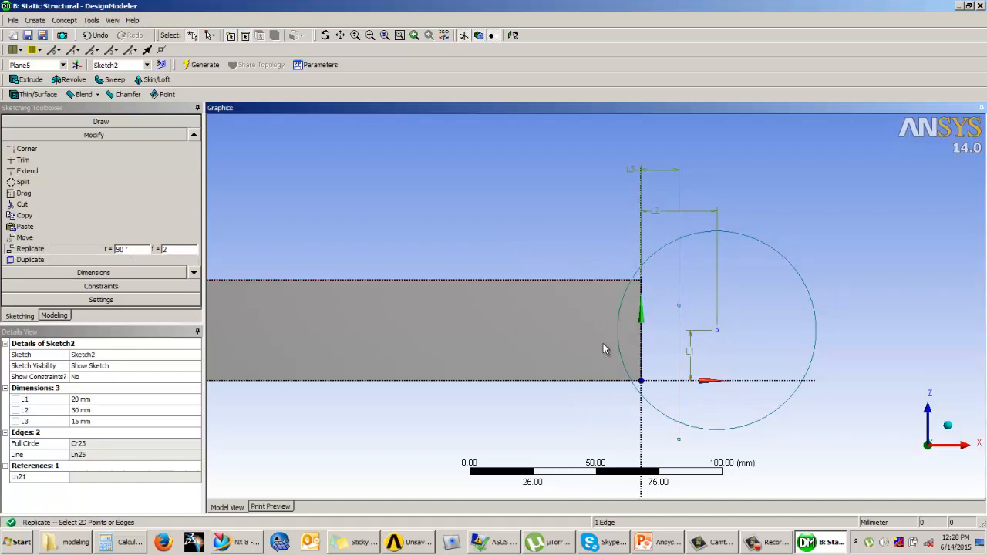
right_click(680, 334)
left_click(713, 350)
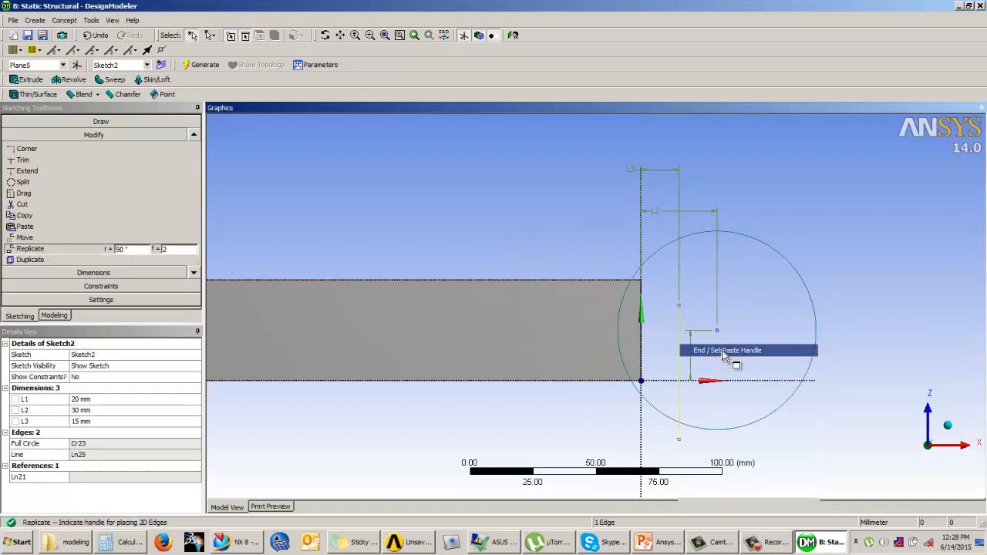
left_click(717, 330)
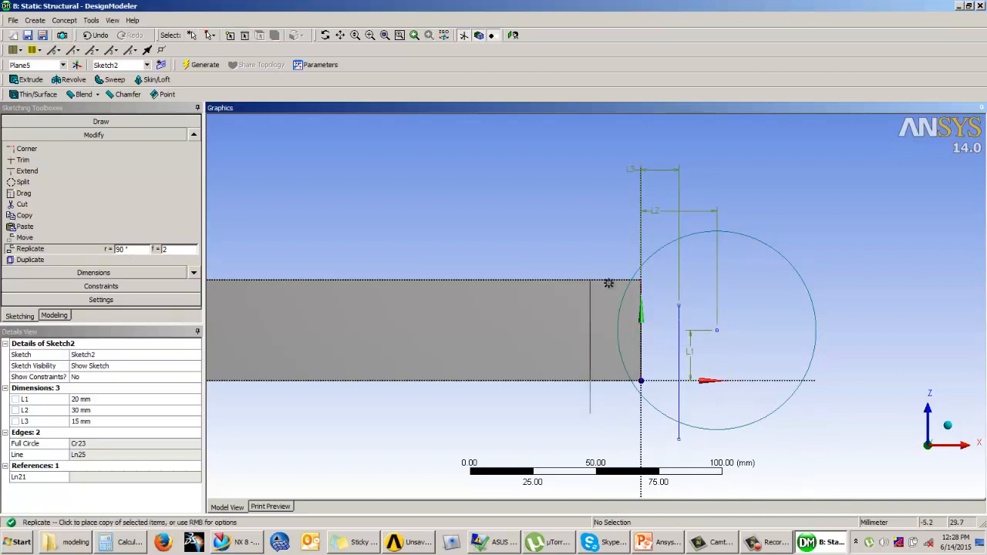
right_click(557, 213)
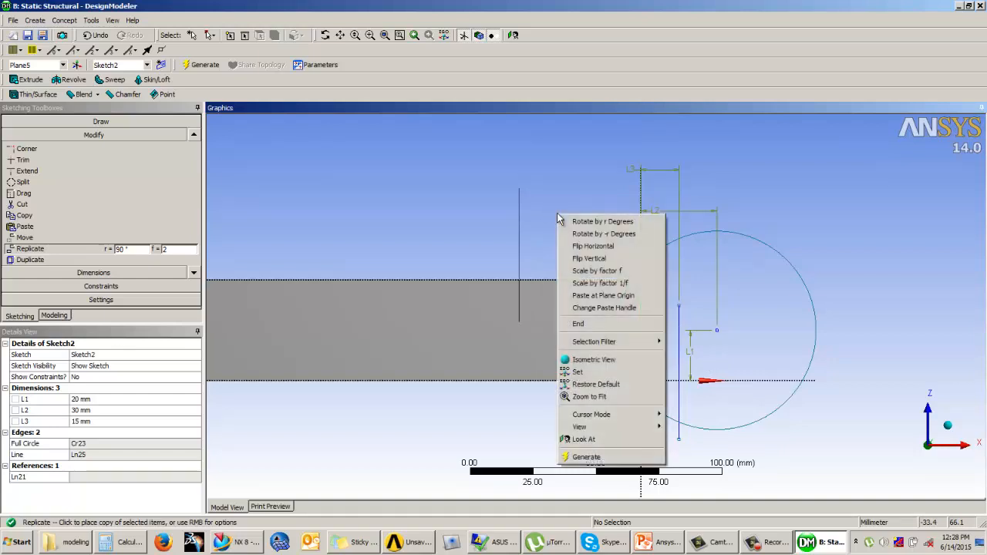
left_click(585, 259)
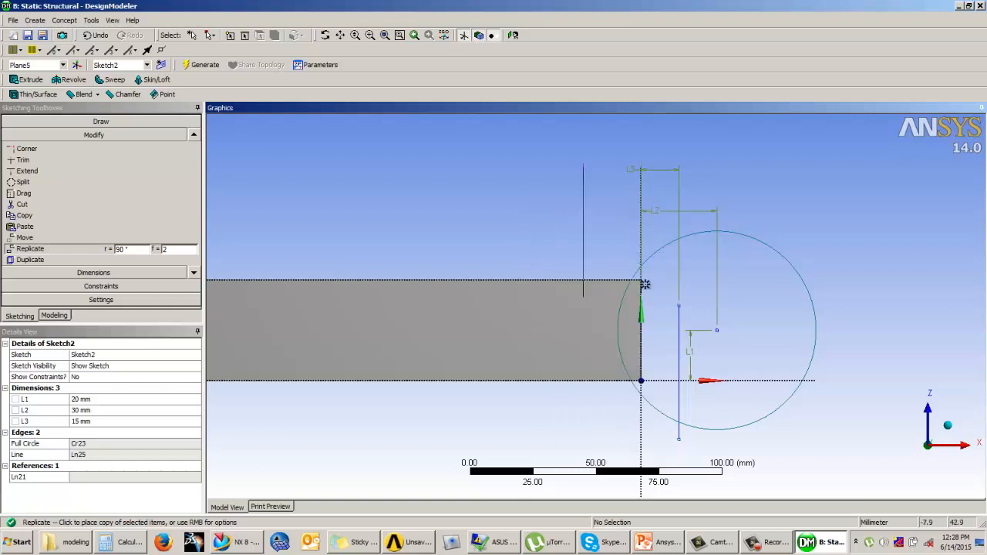
right_click(547, 231)
left_click(579, 276)
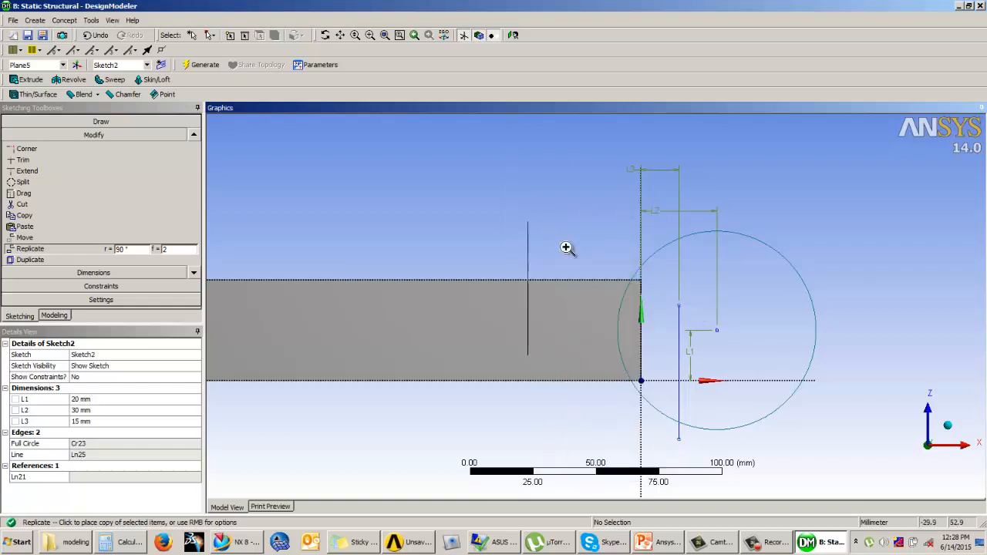
Flip the copied line horizontally, place it at the circle's centre opposite the original line, and finish replicating
right_click(567, 249)
left_click(594, 279)
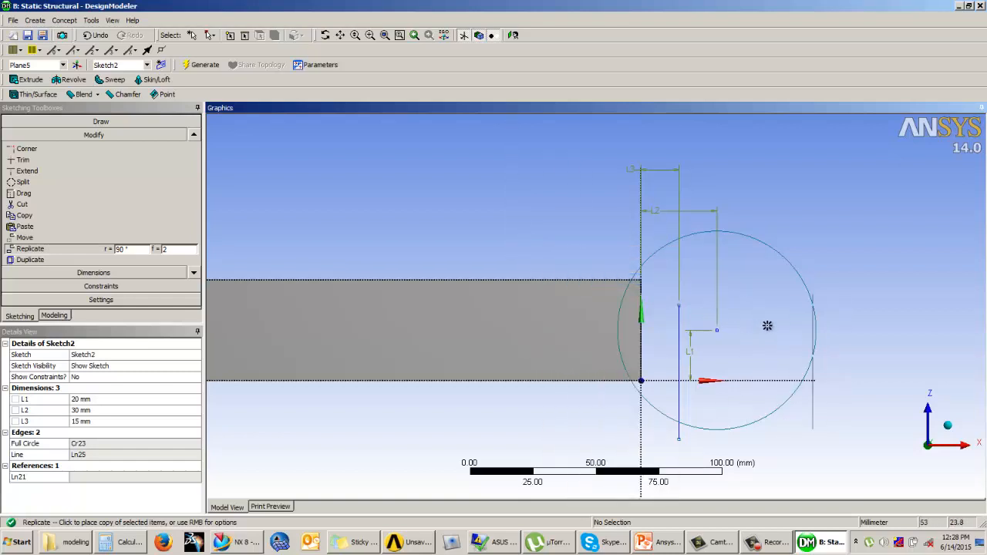
left_click(717, 329)
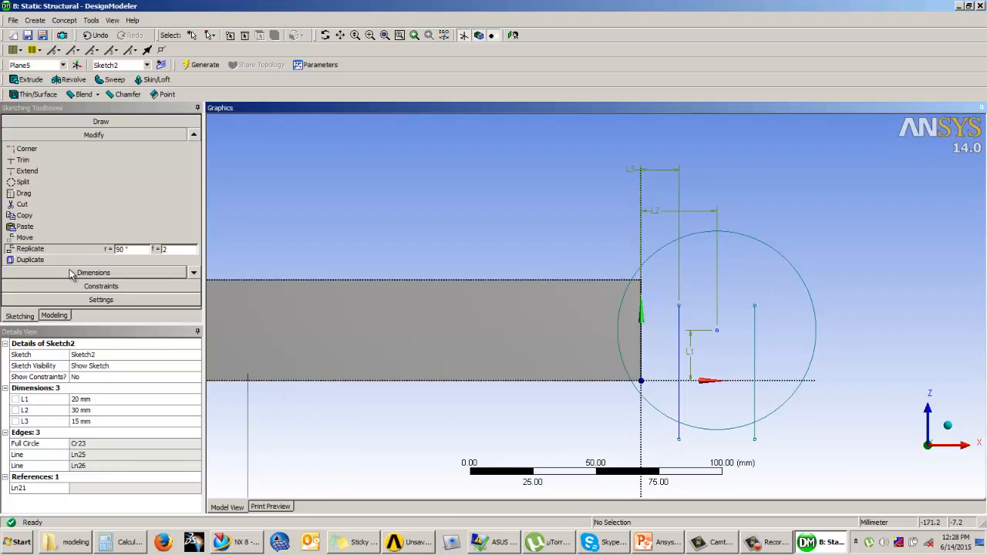
key("Escape")
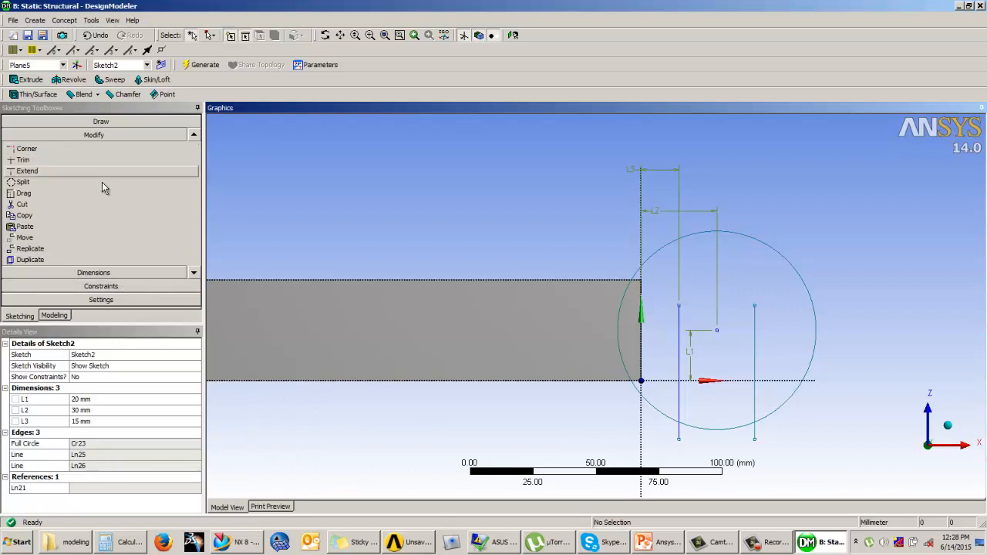
Draw a three-point arc of about 37 mm radius bulging upward between the upper ends of the two vertical lines
left_click(77, 121)
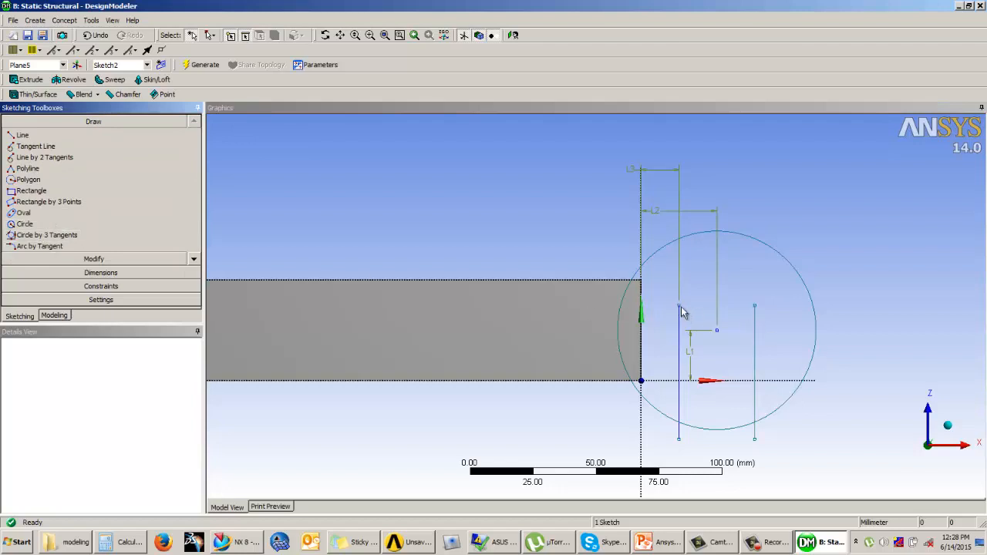
left_click(193, 260)
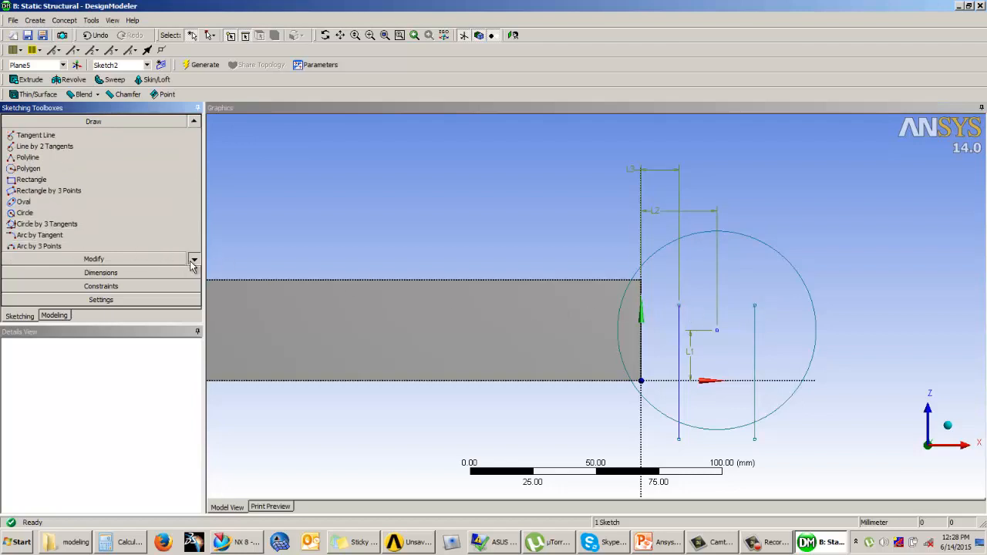
left_click(193, 262)
left_click(44, 237)
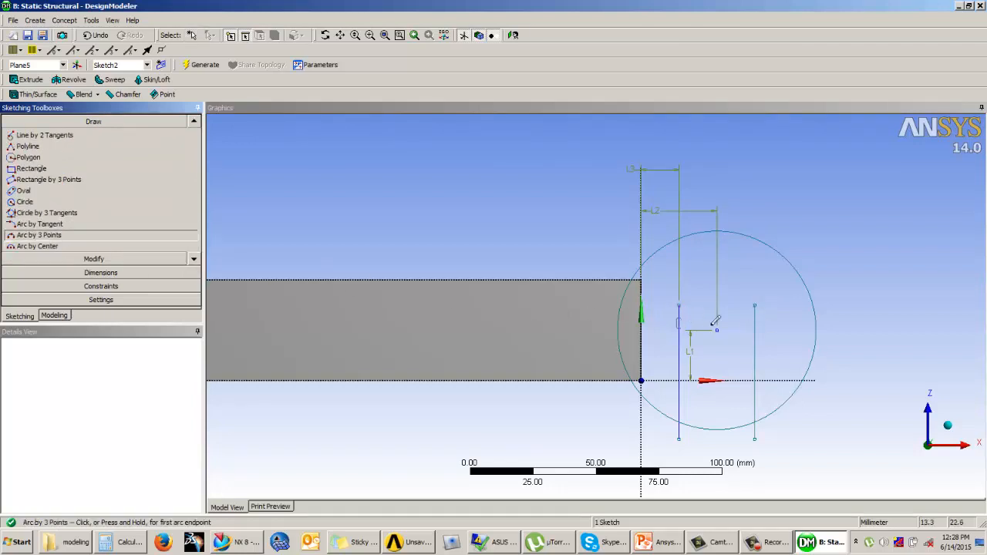
left_click(680, 305)
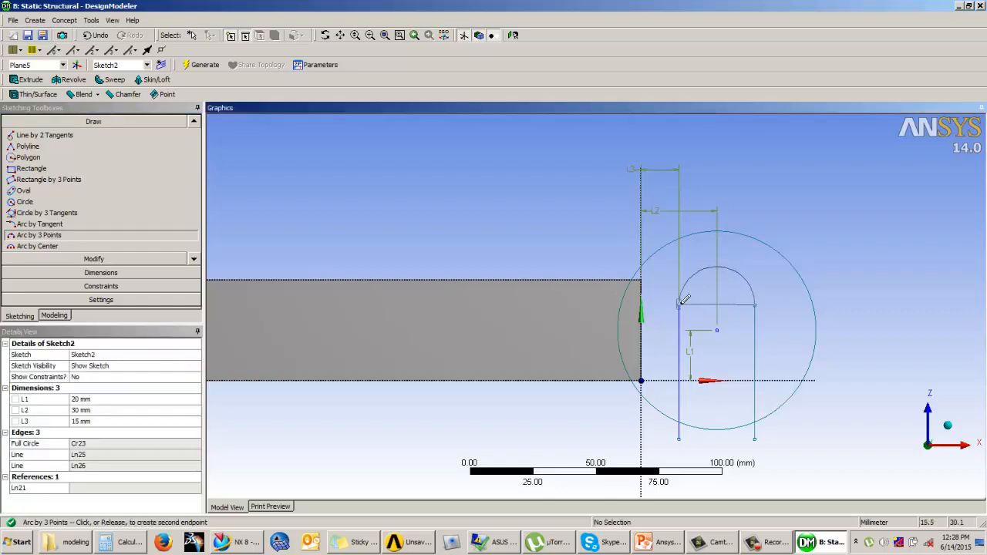
left_click(754, 305)
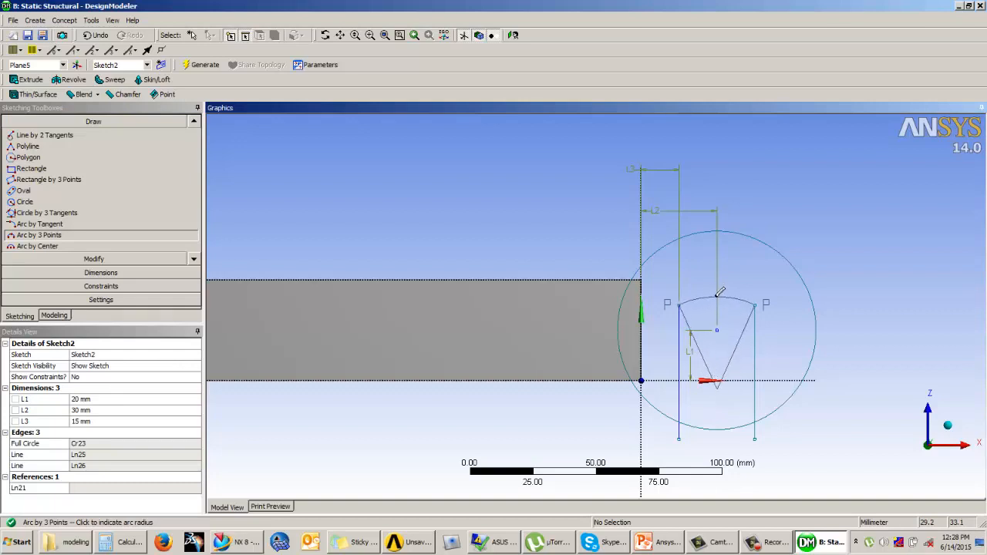
left_click(717, 297)
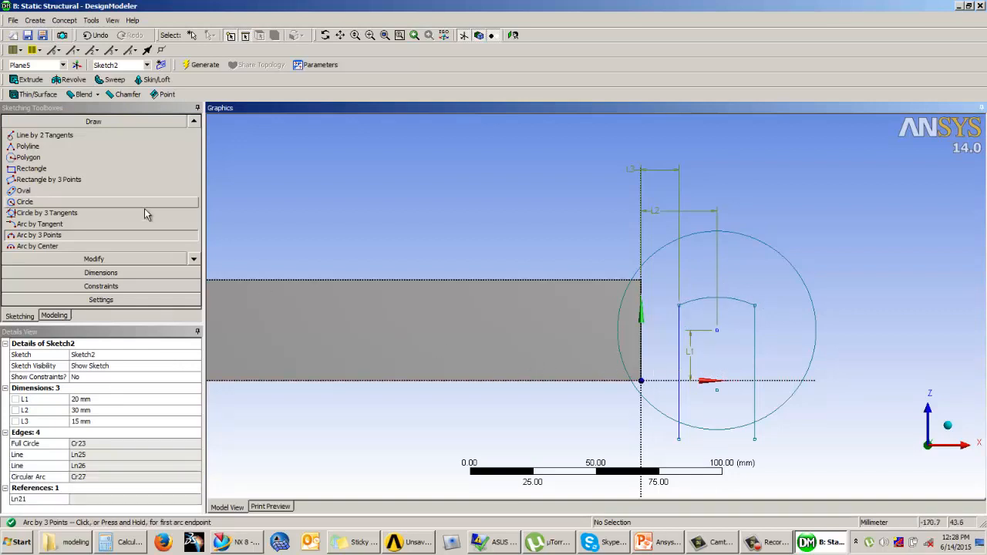
Trim both vertical lines where they extend below the circle, and trim the circle's lower segment between them
left_click(94, 261)
left_click(37, 181)
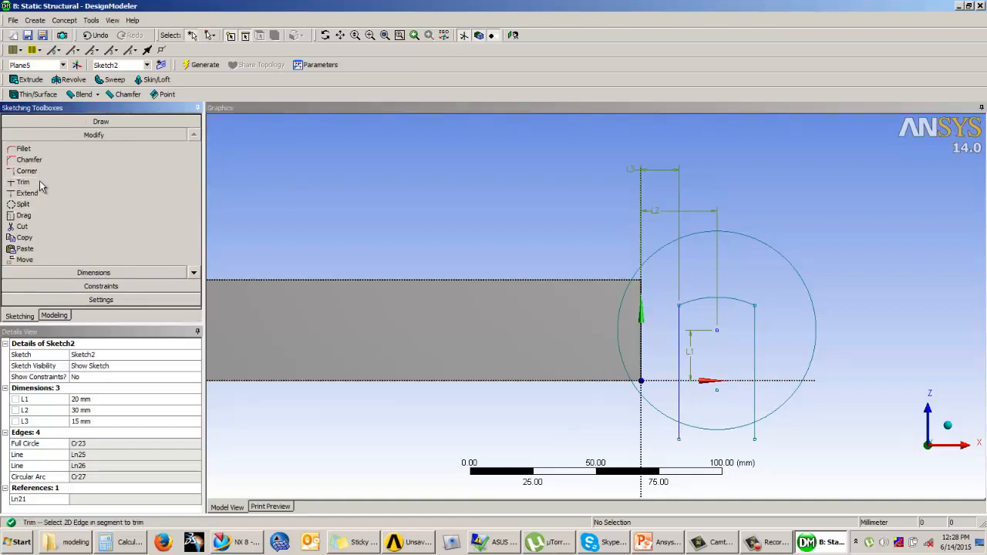
left_click(682, 430)
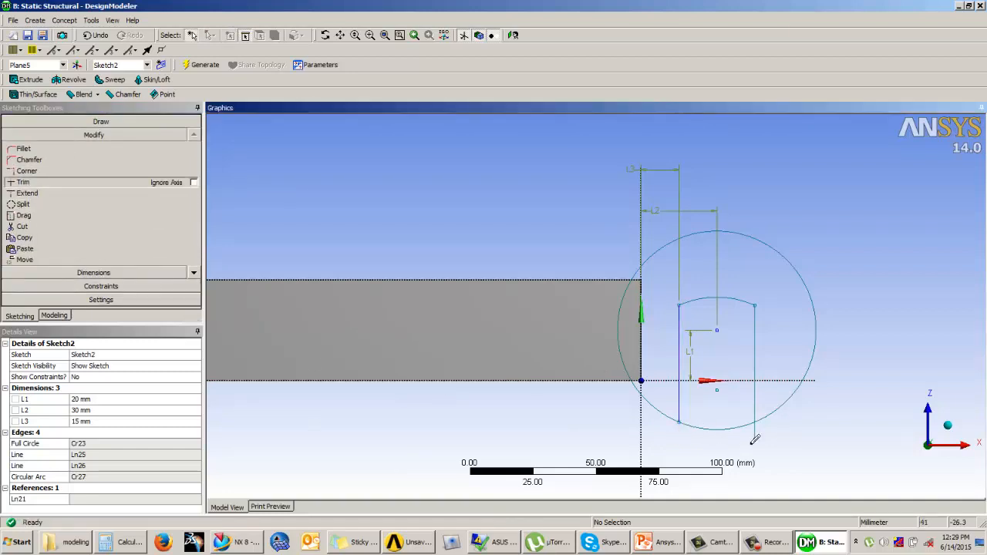
left_click(756, 432)
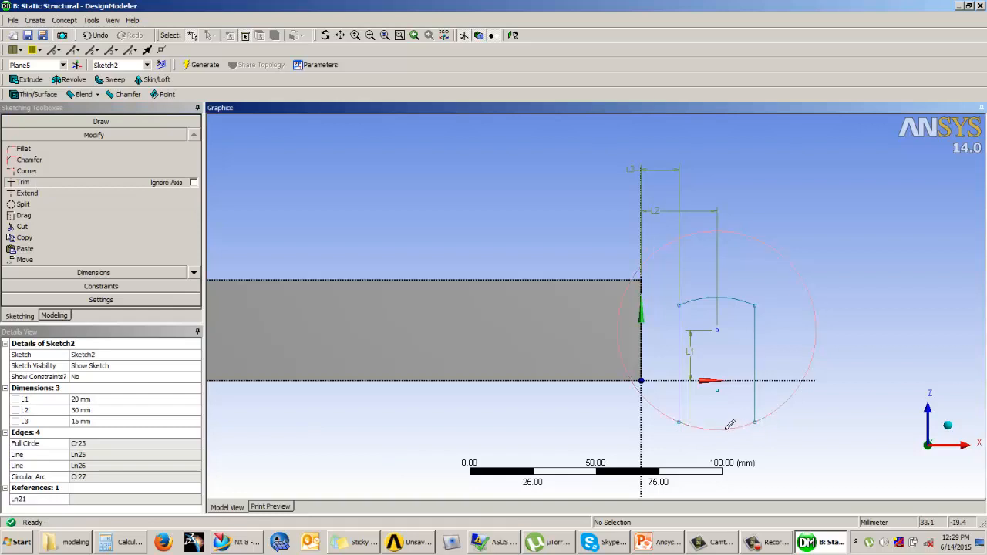
left_click(730, 425)
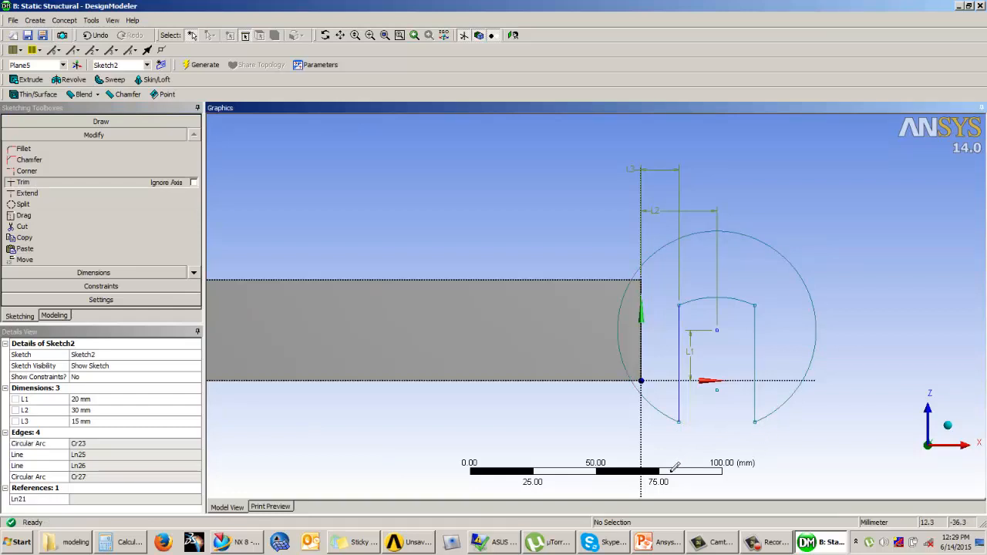
Add a General dimension for the radius of the large outer arc
left_click(96, 273)
left_click(754, 243)
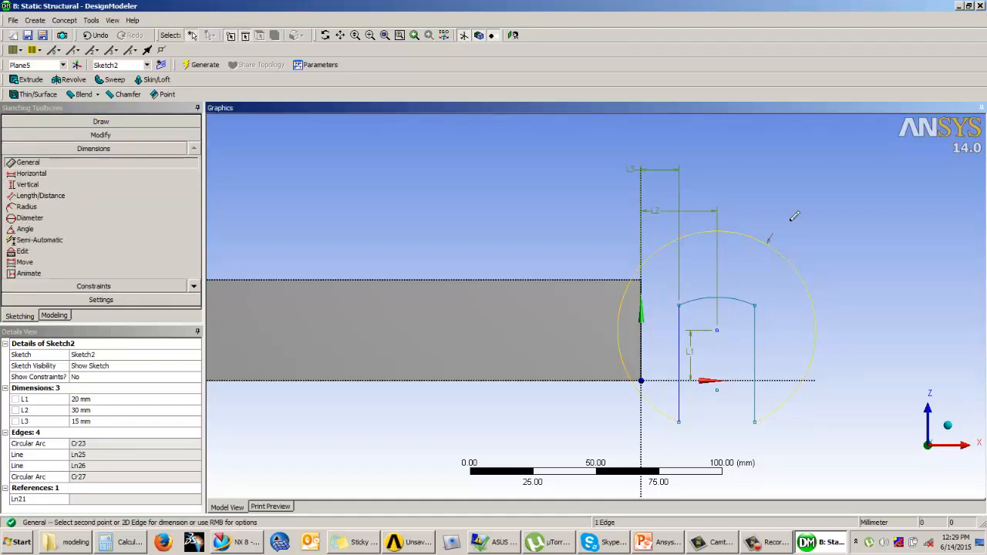
left_click(808, 207)
left_click(94, 433)
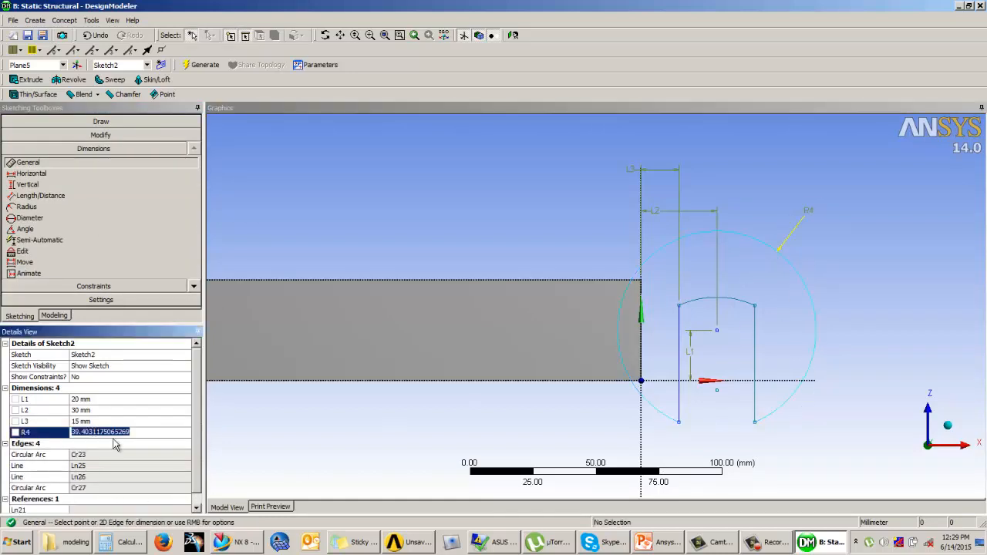
Add General dimensions for the length of the replicated vertical line and the radius of the small upper arc
left_click(40, 195)
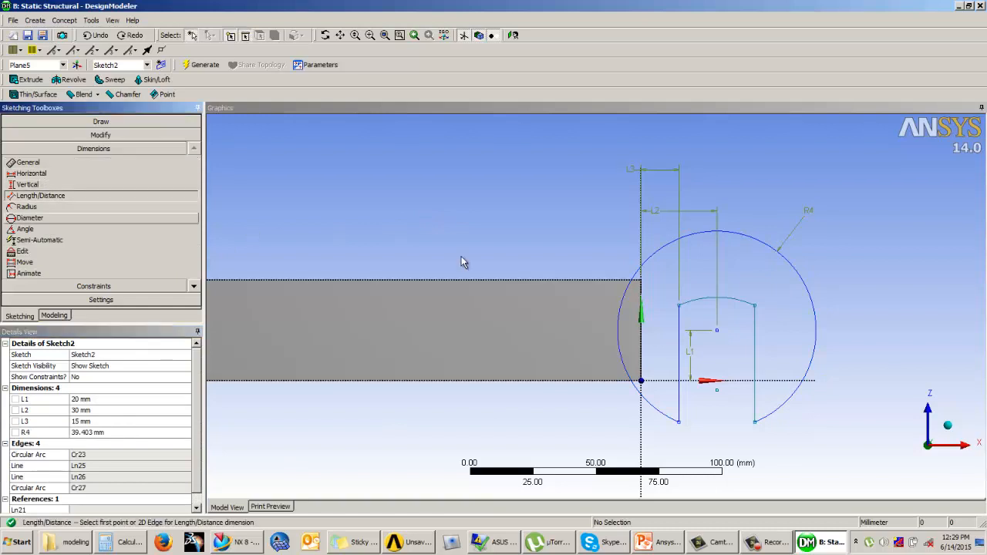
left_click(755, 339)
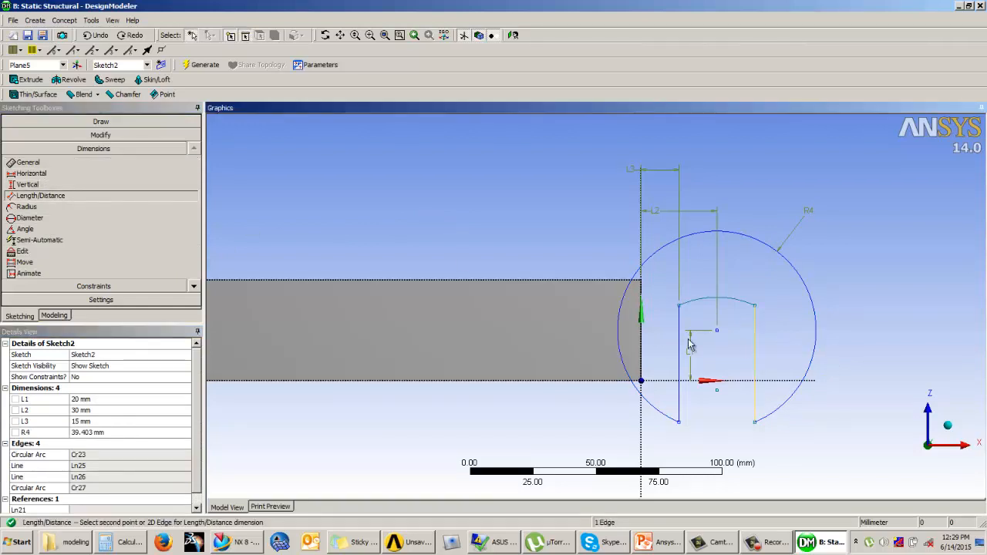
left_click(28, 162)
left_click(757, 347)
left_click(864, 347)
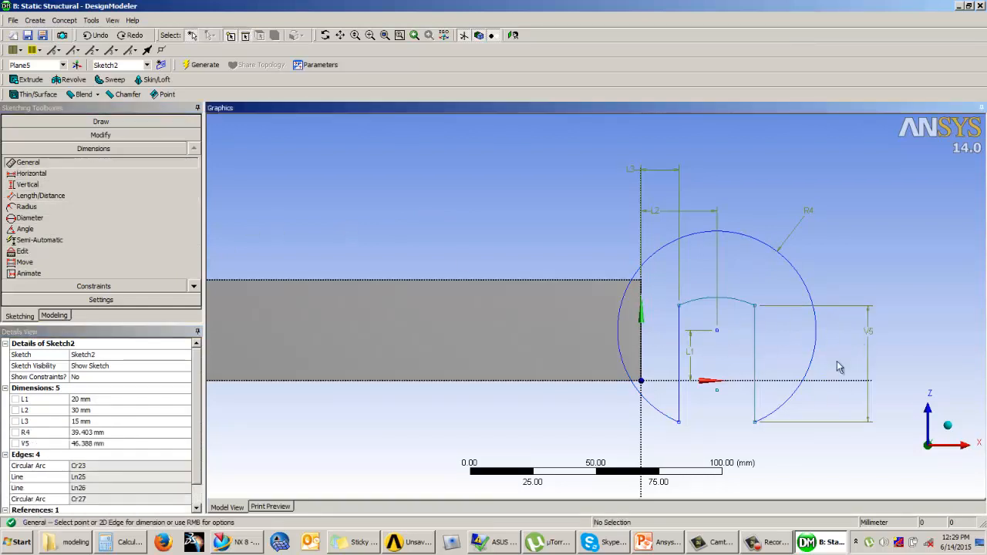
left_click(730, 297)
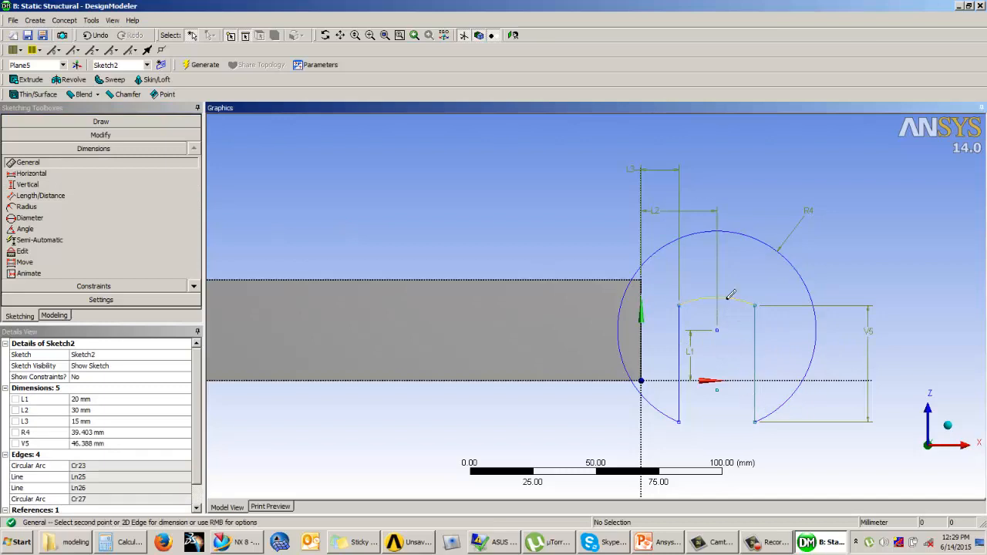
left_click(743, 185)
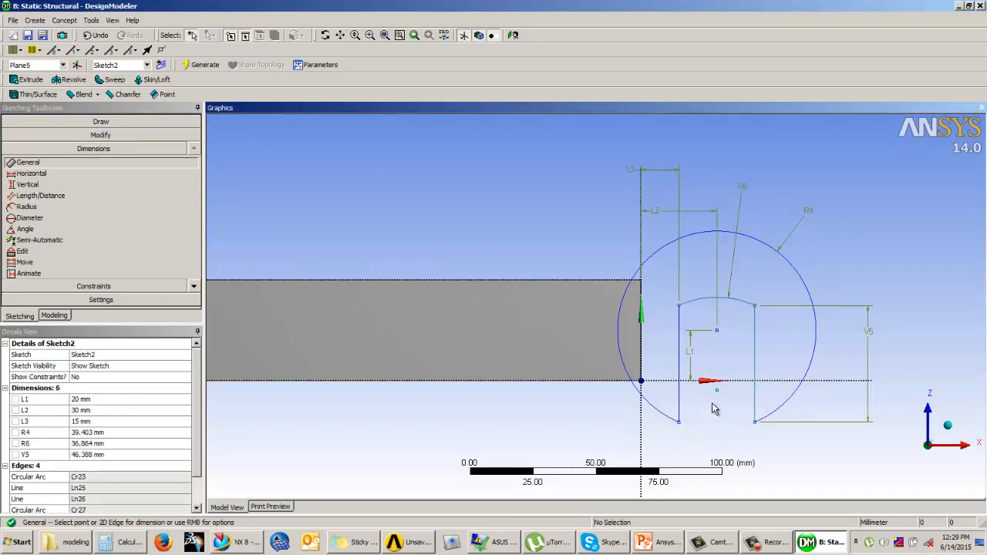
Add a Length/Distance dimension between the center points of the small upper arc and the large outer arc
left_click(46, 196)
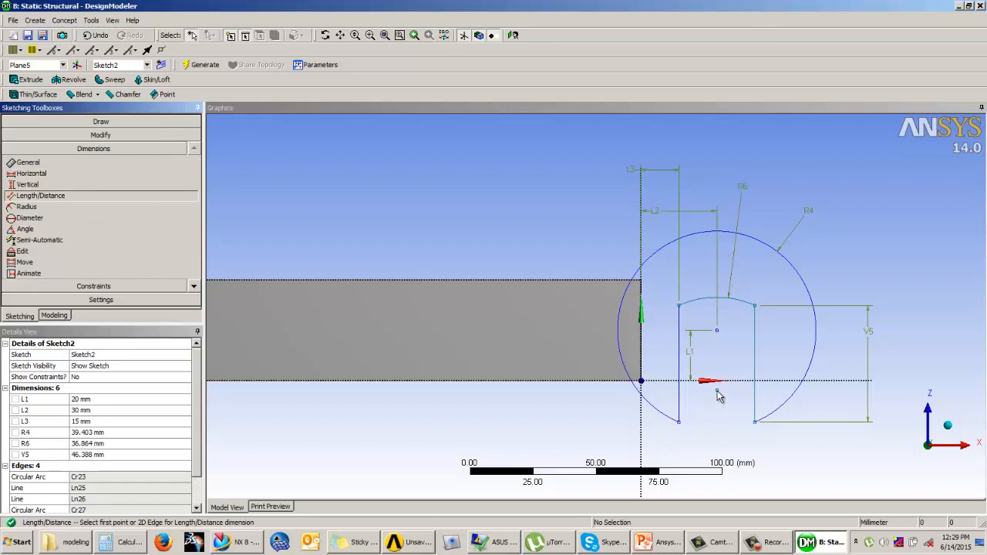
left_click(716, 391)
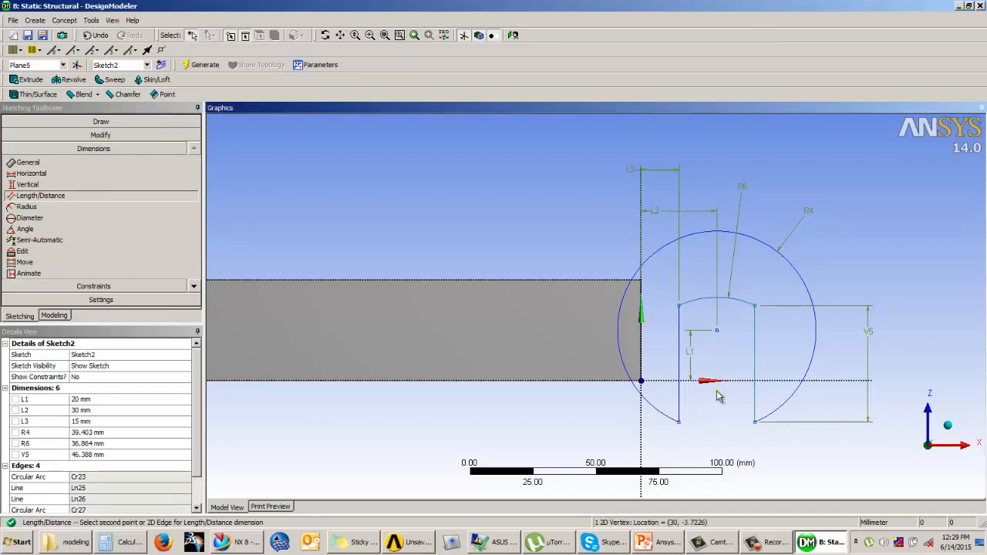
left_click(717, 332)
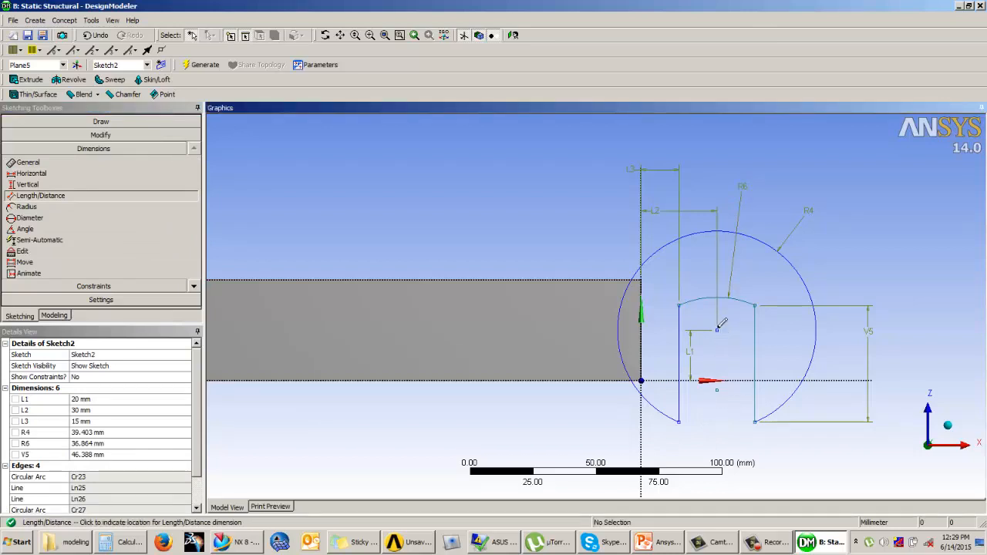
left_click(740, 350)
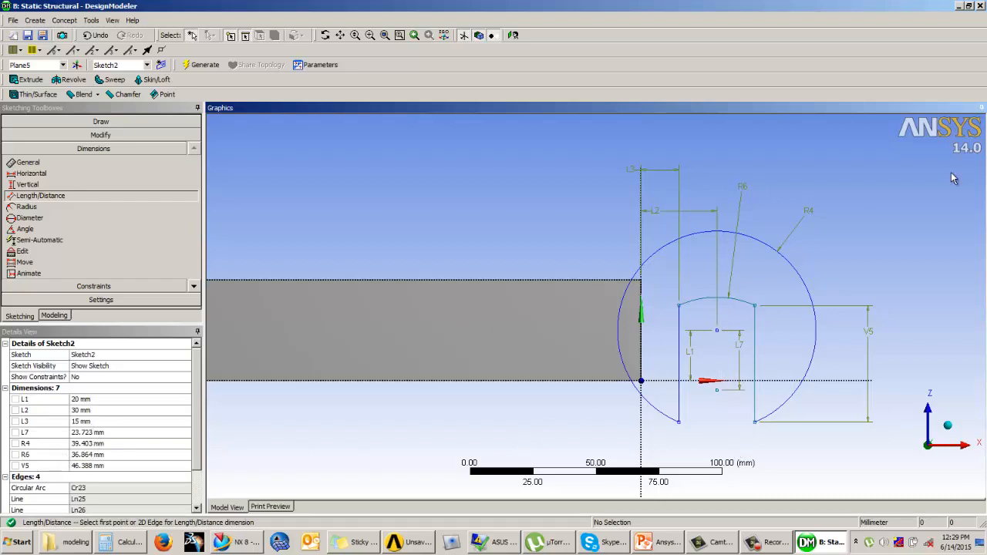
Set the vertical length dimension of the slot's right-hand line to 45 mm
left_click(100, 465)
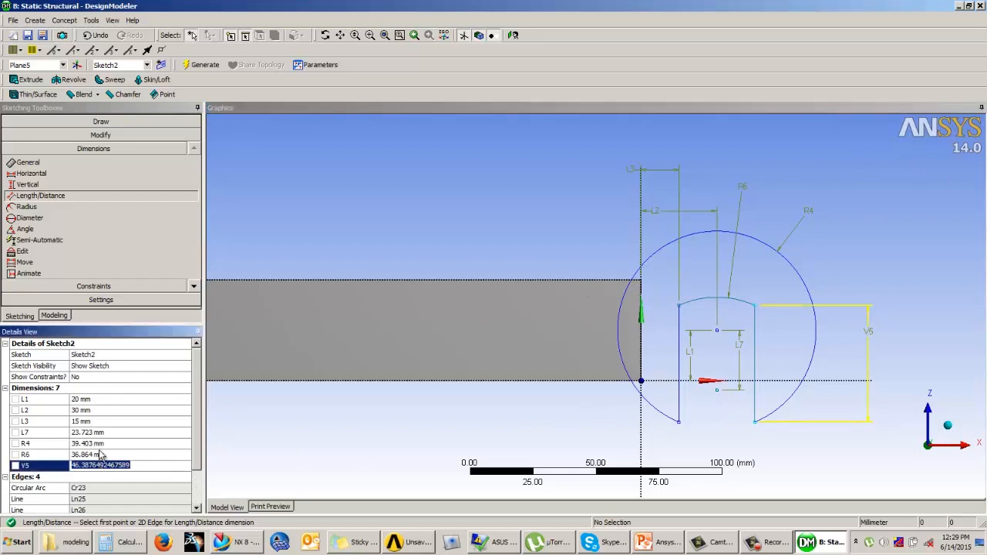
type("45")
key("Return")
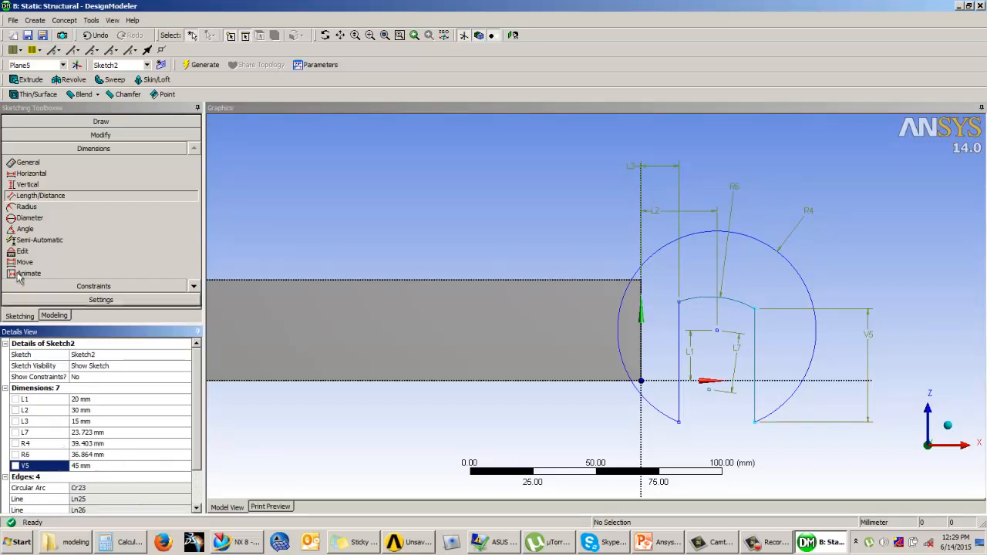
Try an Equal Distance constraint pairing the end points of one vertical slot line with those of the other
left_click(58, 286)
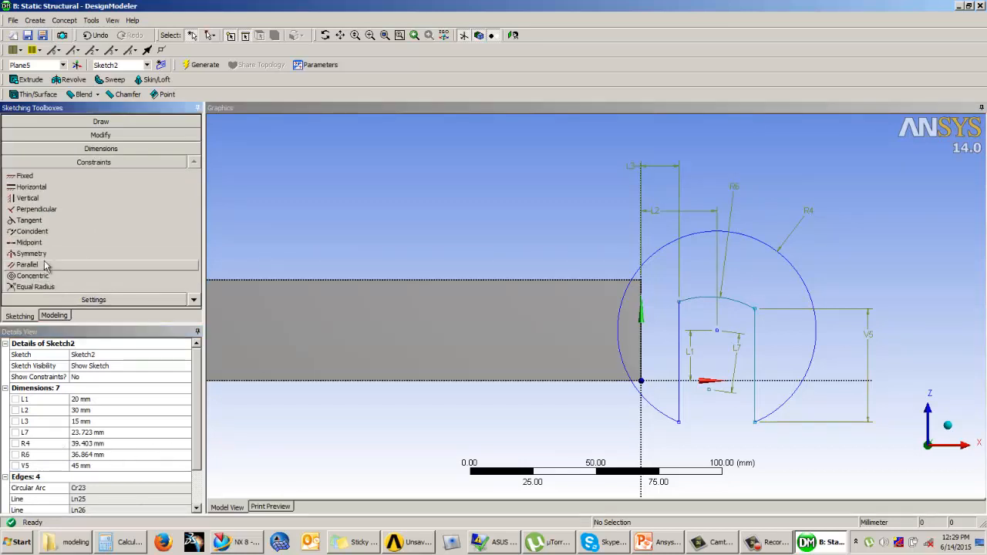
left_click(193, 301)
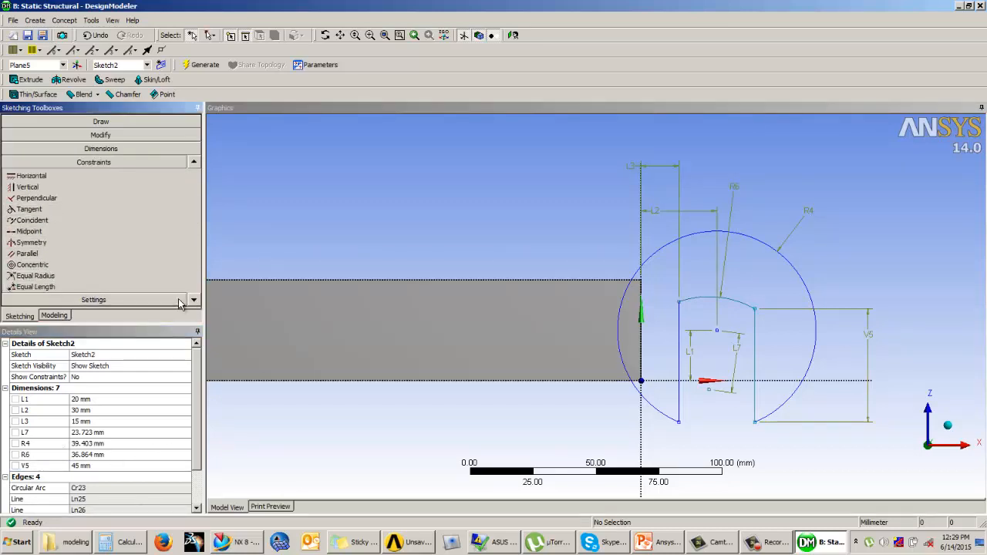
left_click(194, 300)
left_click(193, 300)
left_click(38, 275)
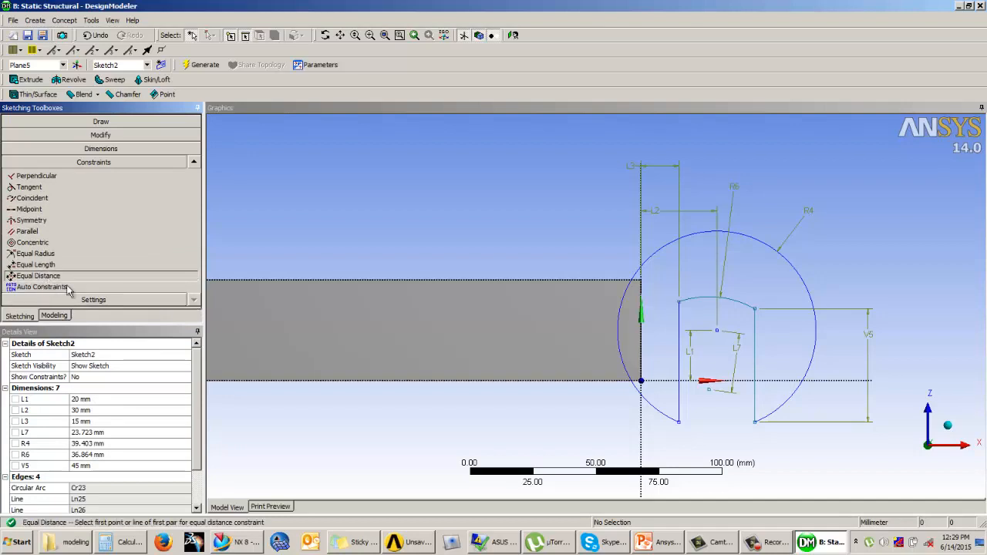
left_click(759, 314)
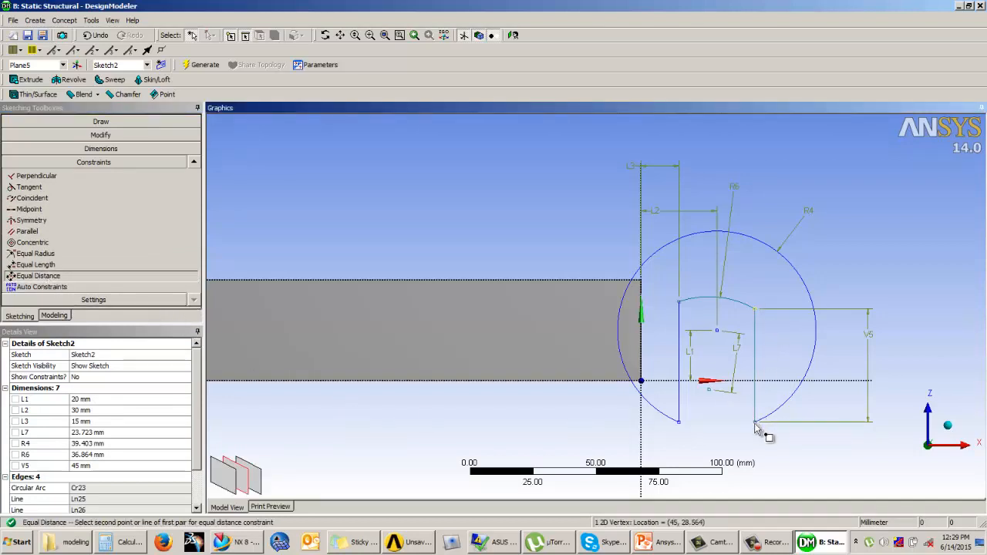
left_click(755, 423)
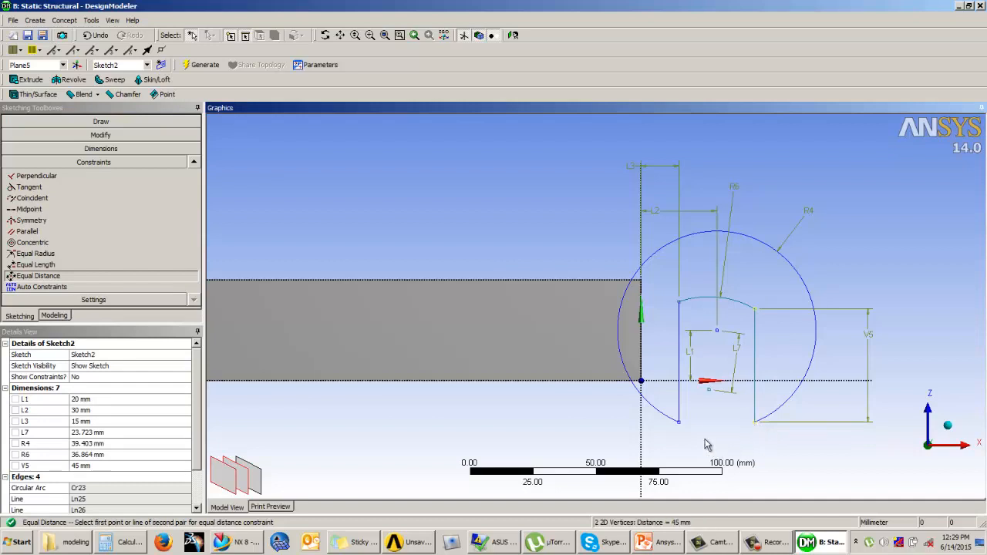
left_click(680, 303)
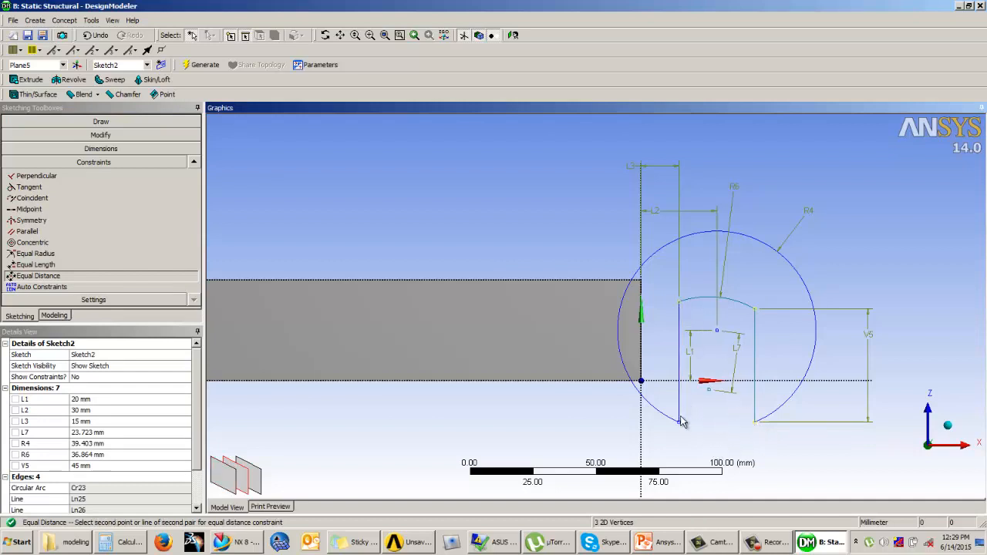
left_click(678, 421)
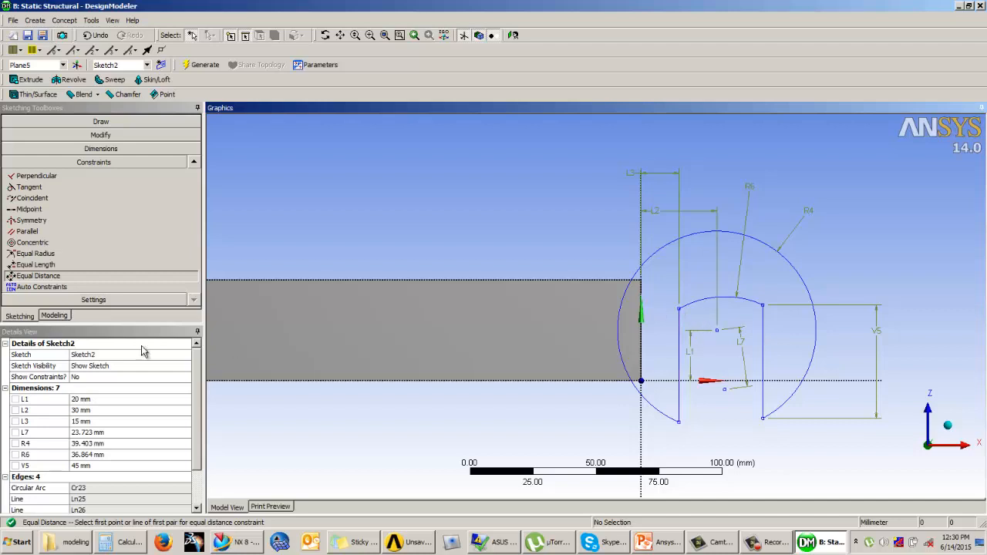
Try a radius of 40 mm for the large outer arc
left_click(87, 444)
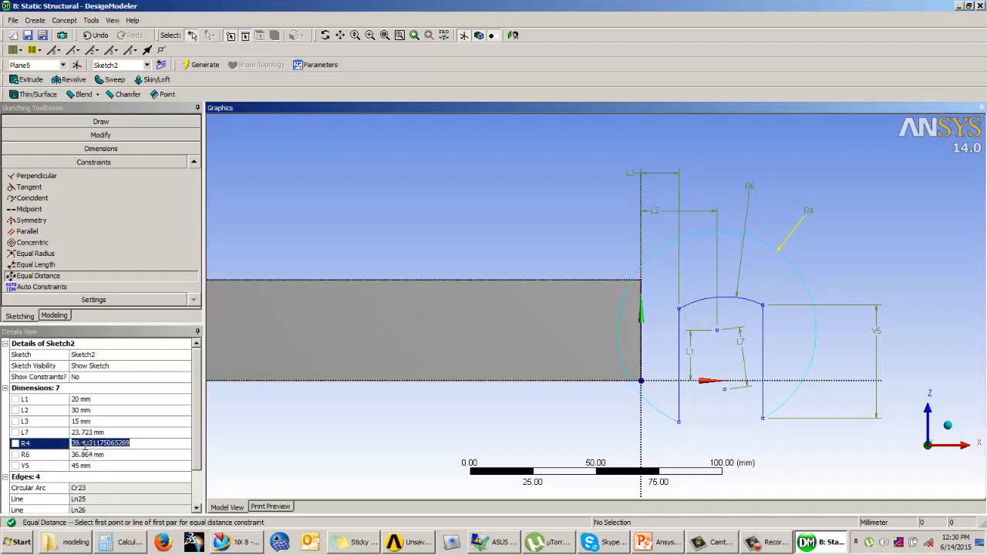
type("40")
key("Return")
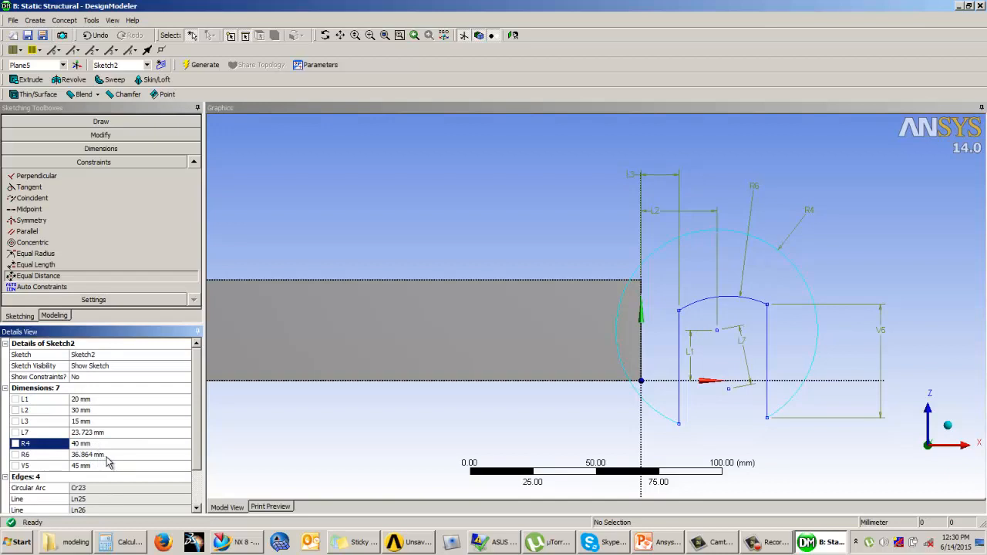
Undo the latest sketch edits and add a Length/Distance dimension from the vertical axis to the small upper arc's center
key("ctrl+z")
left_click(100, 148)
left_click(40, 195)
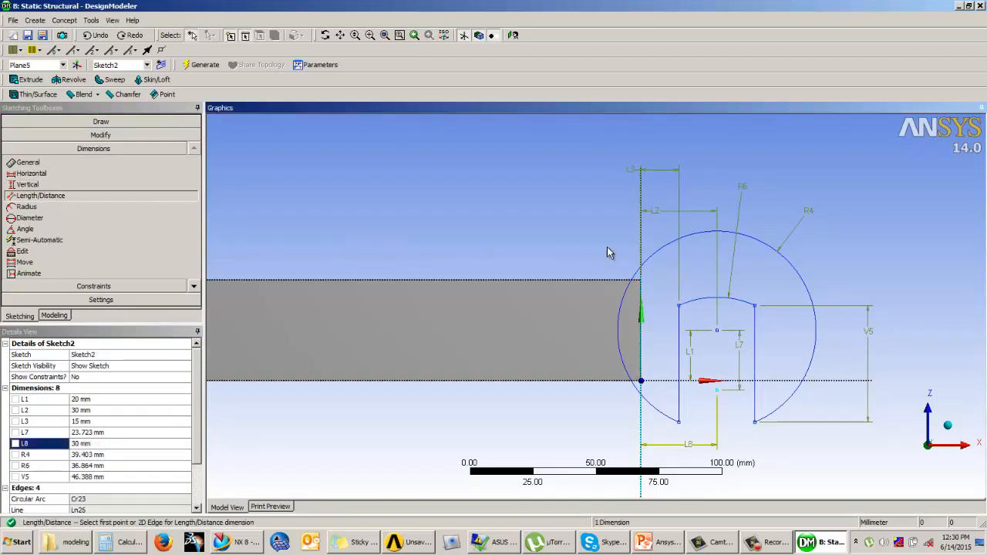
Set the small upper arc's radius to 35 mm and the large outer arc's radius to 40 mm
scroll(700, 244, "up", 1)
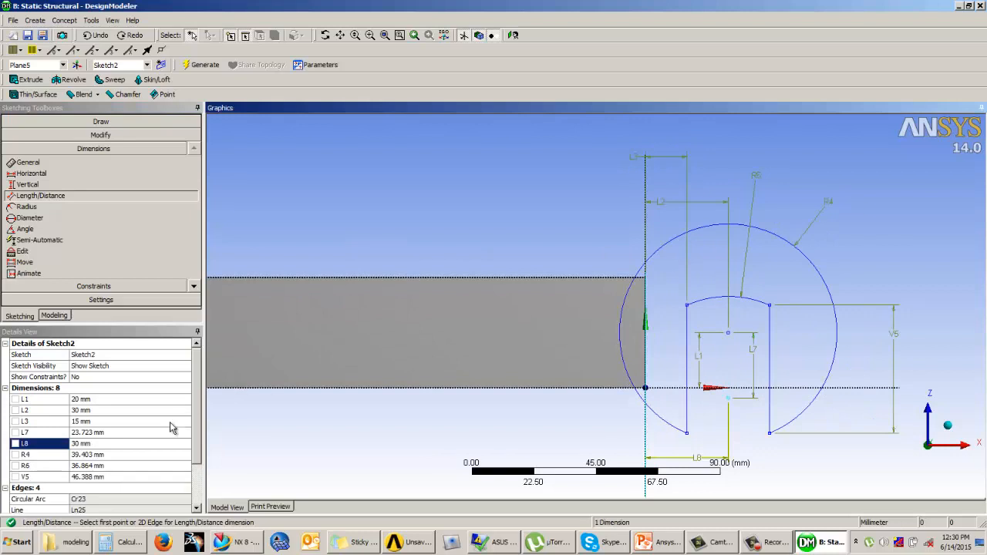
left_click(99, 466)
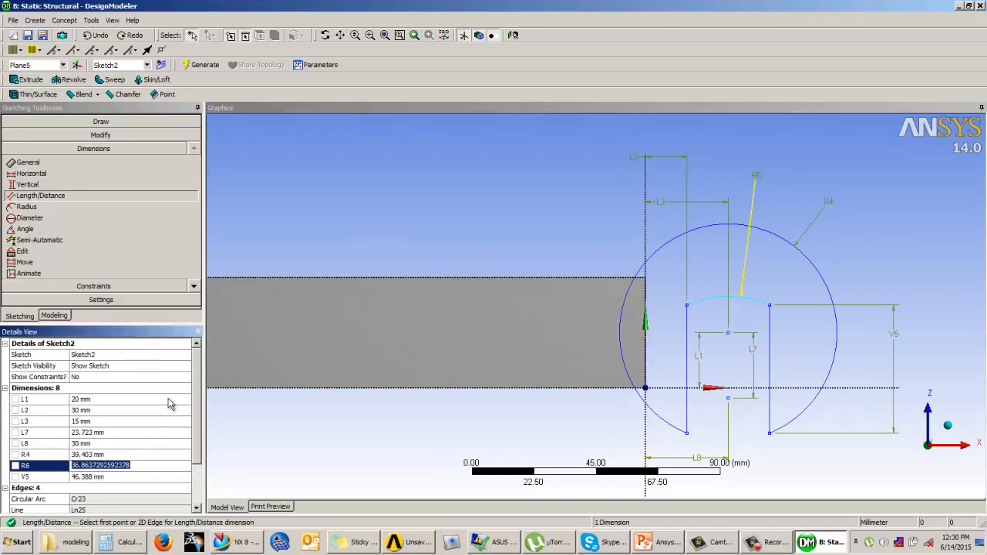
type("35")
key("Return")
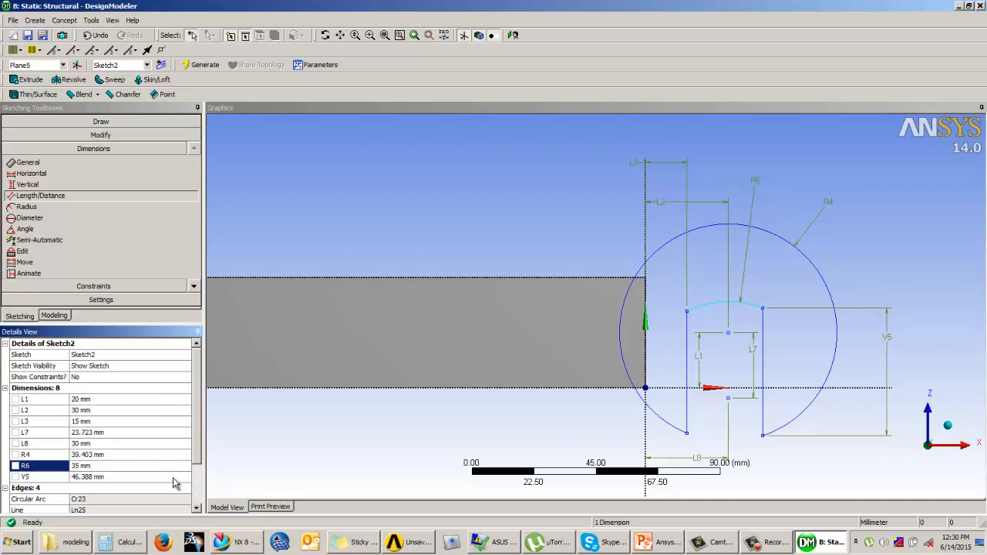
left_click(80, 454)
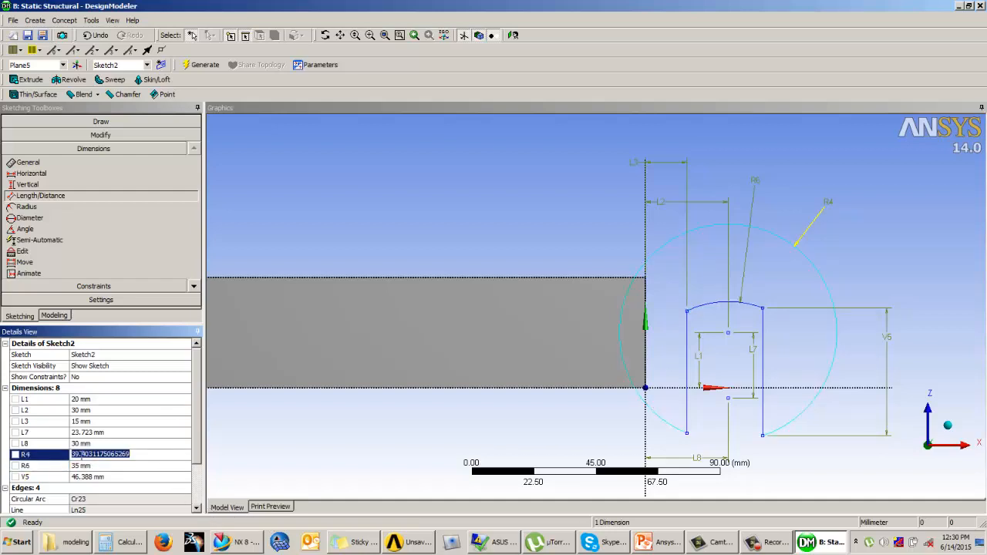
type("40")
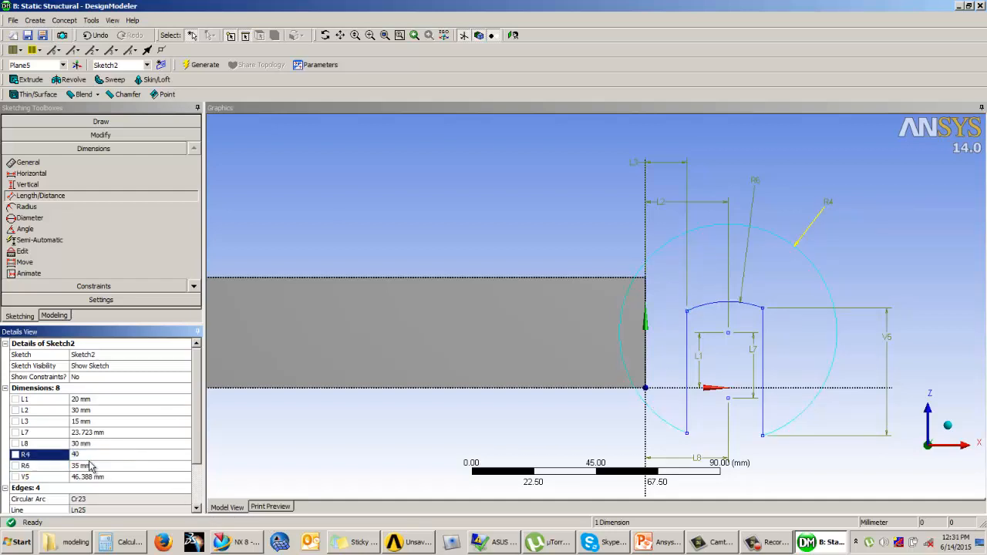
key("Return")
left_click(902, 254)
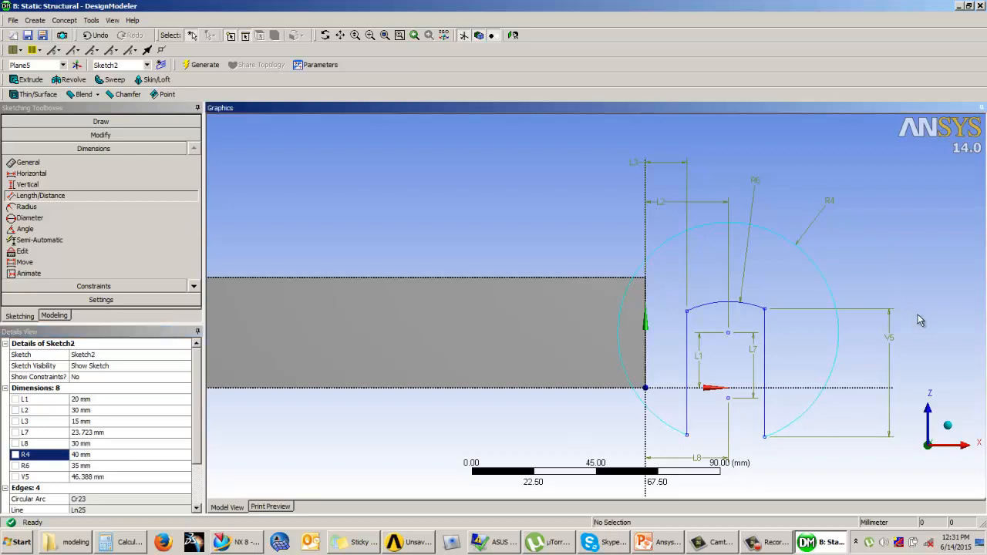
scroll(659, 262, "up", 1)
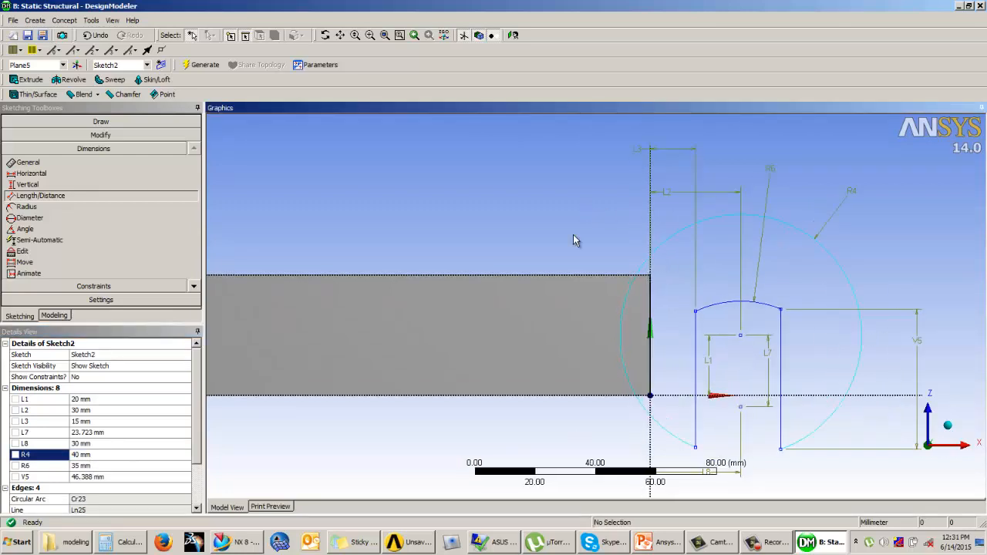
scroll(584, 235, "down", 1)
key("Escape")
scroll(748, 292, "up", 1)
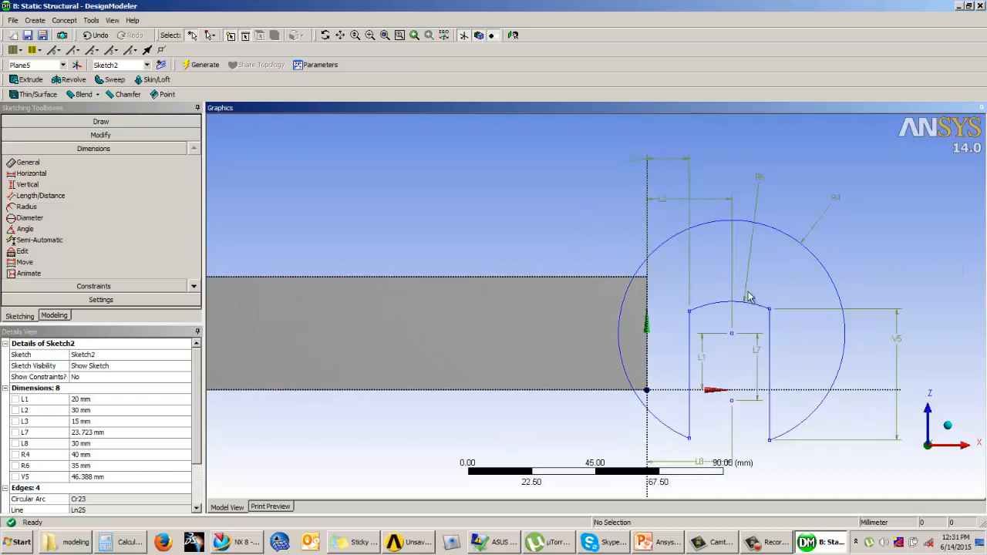
scroll(747, 292, "down", 1)
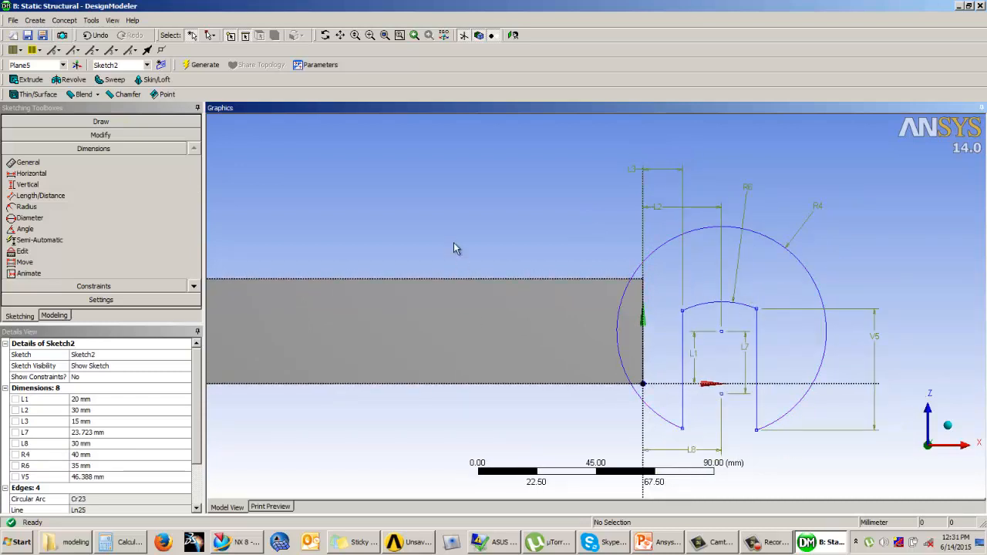
Start an Add Material extrusion of Sketch2 with its direction set to Reversed
left_click(54, 315)
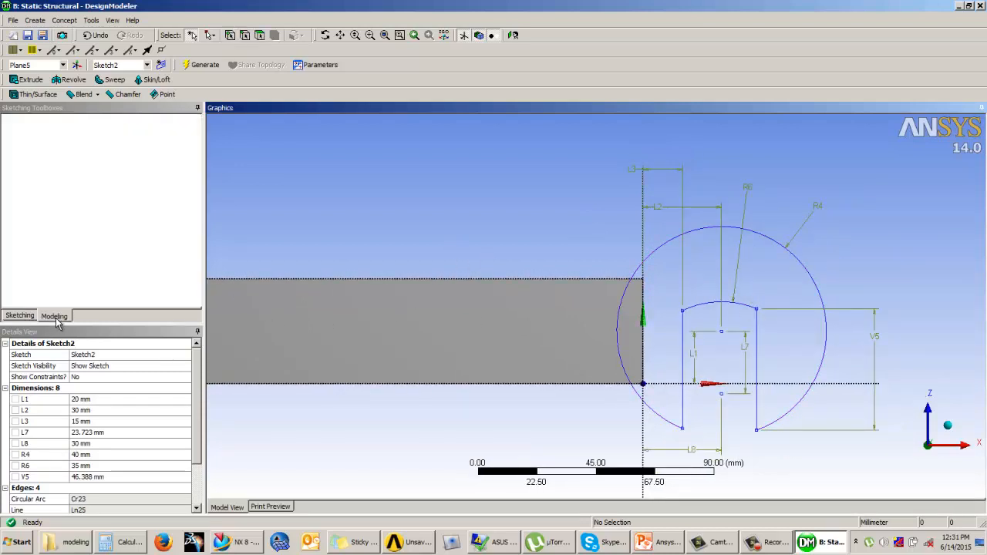
mouse_move(511, 246)
middle_mouse_down()
mouse_move(492, 162)
mouse_move(470, 167)
mouse_move(632, 190)
middle_mouse_up()
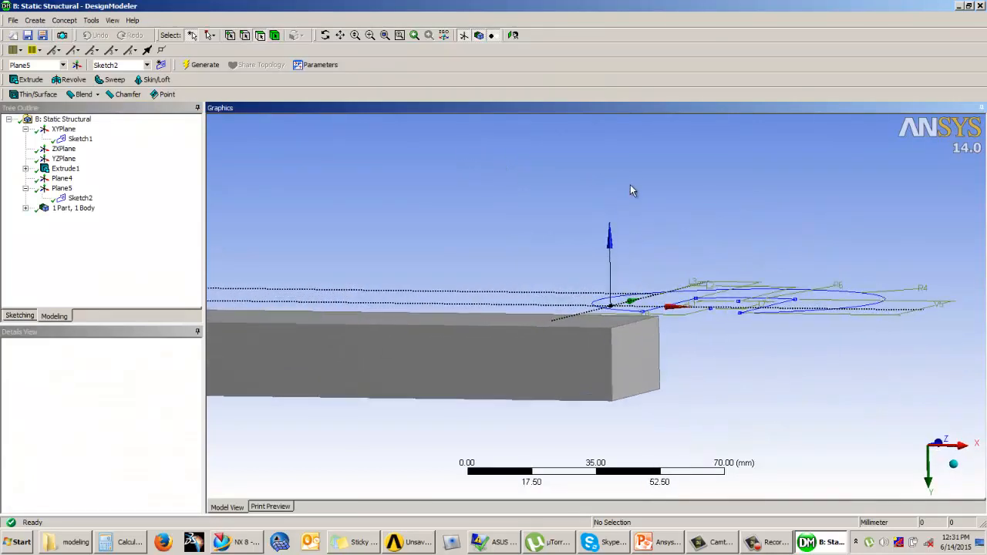
left_click(30, 80)
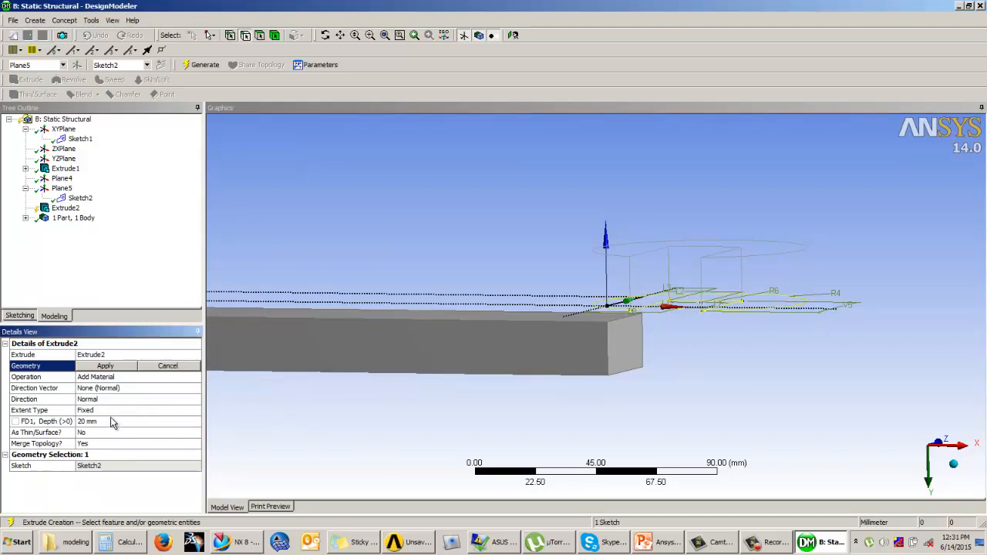
left_click(110, 366)
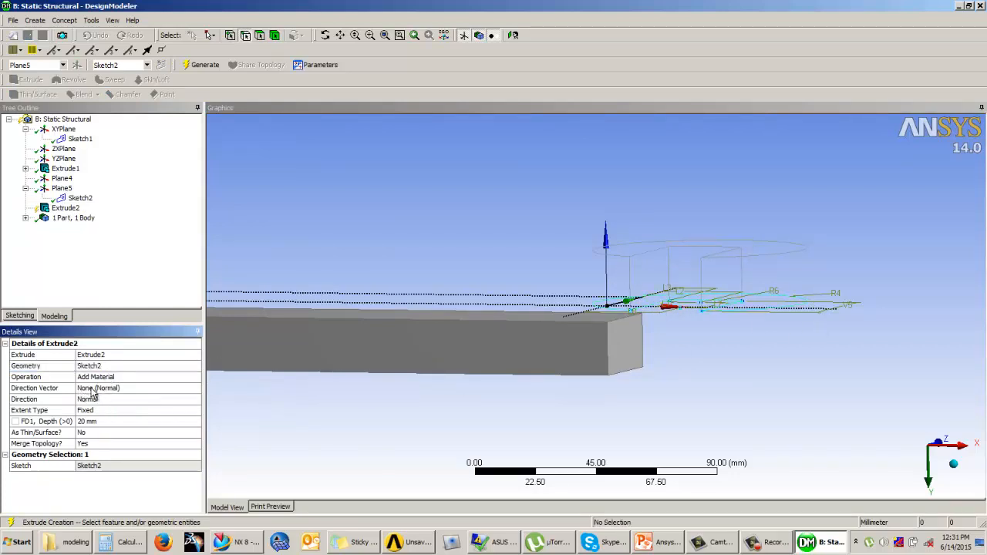
left_click(131, 399)
left_click(195, 400)
left_click(116, 417)
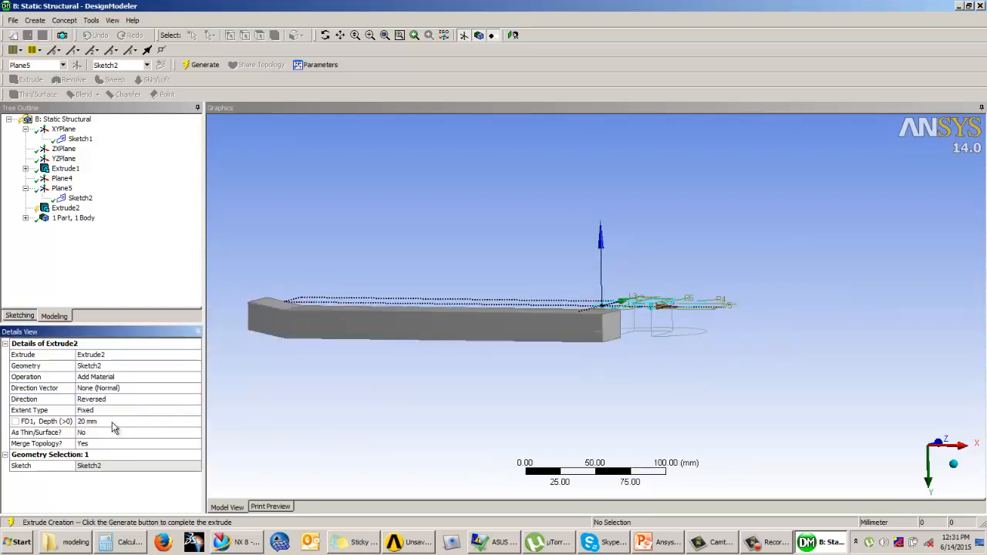
Set the extrusion depth to 30 mm and generate the slotted circular head at the beam's end
left_click(133, 421)
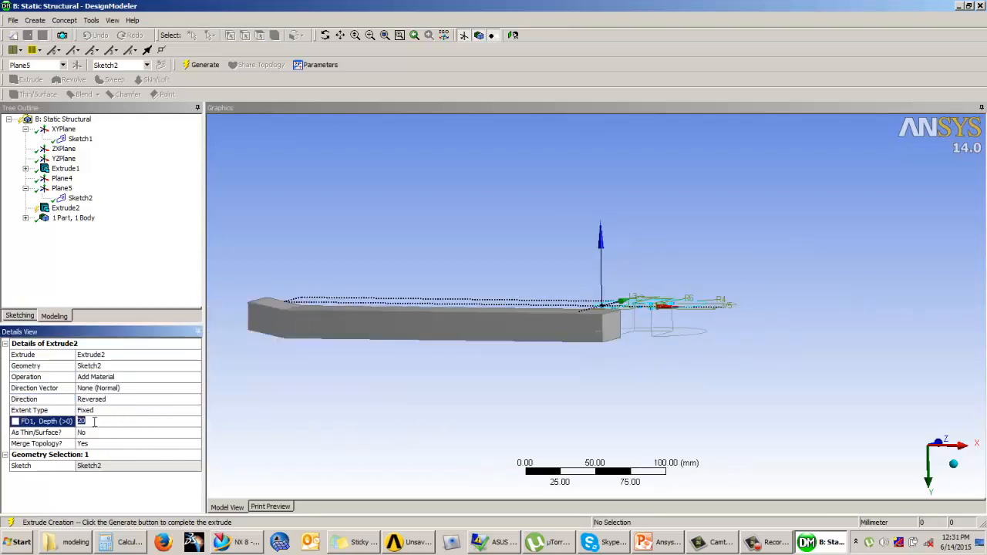
type("30")
key("Return")
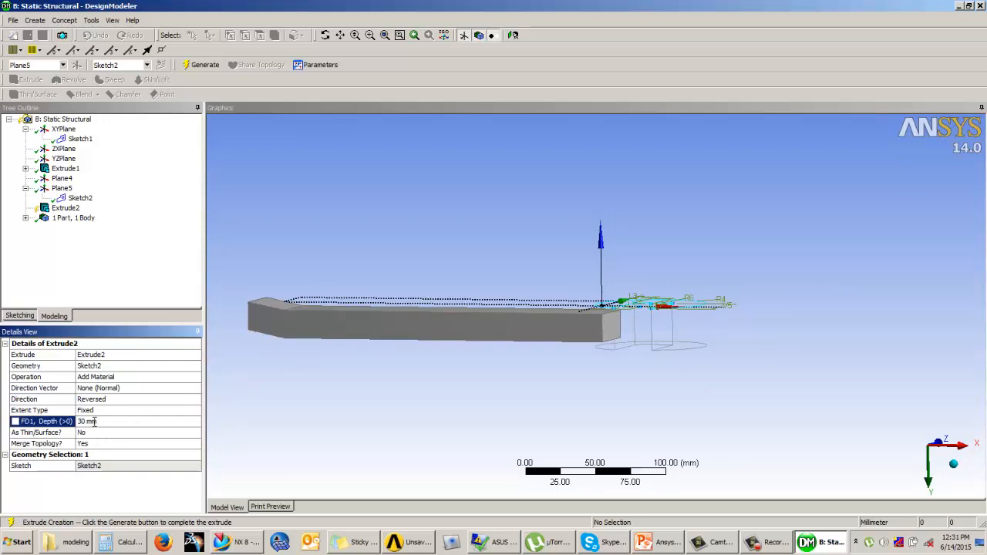
left_click(200, 65)
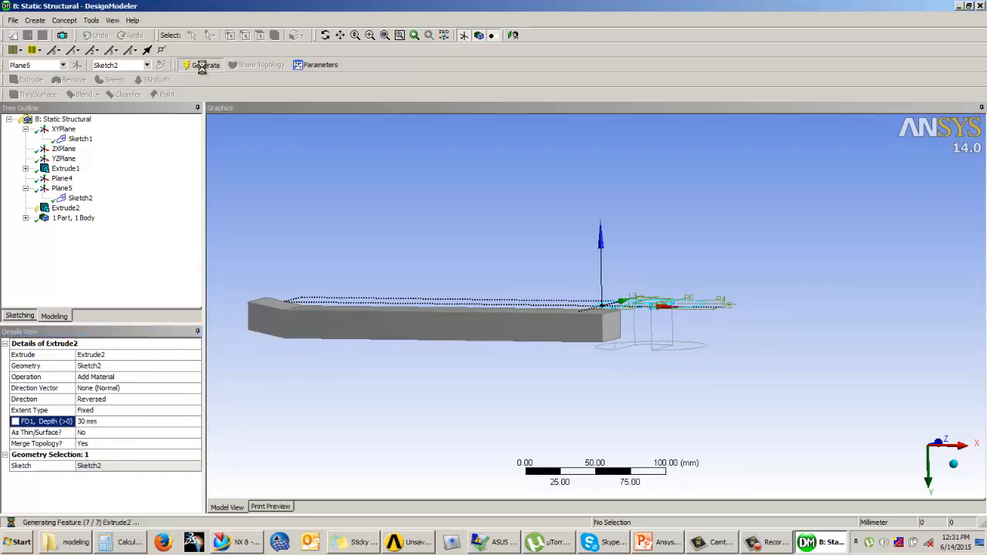
middle_click_drag(478, 286, 494, 268)
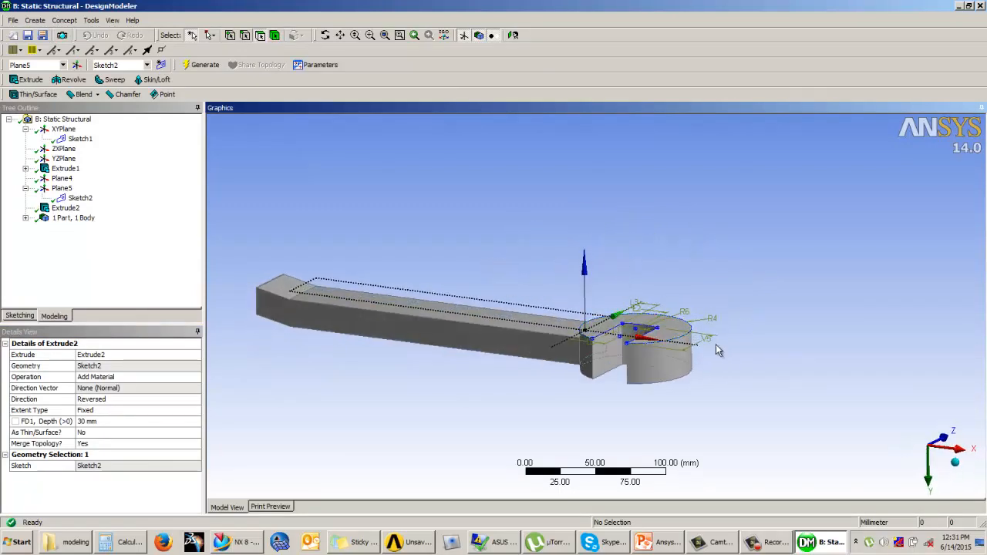
middle_click_drag(715, 345, 809, 290)
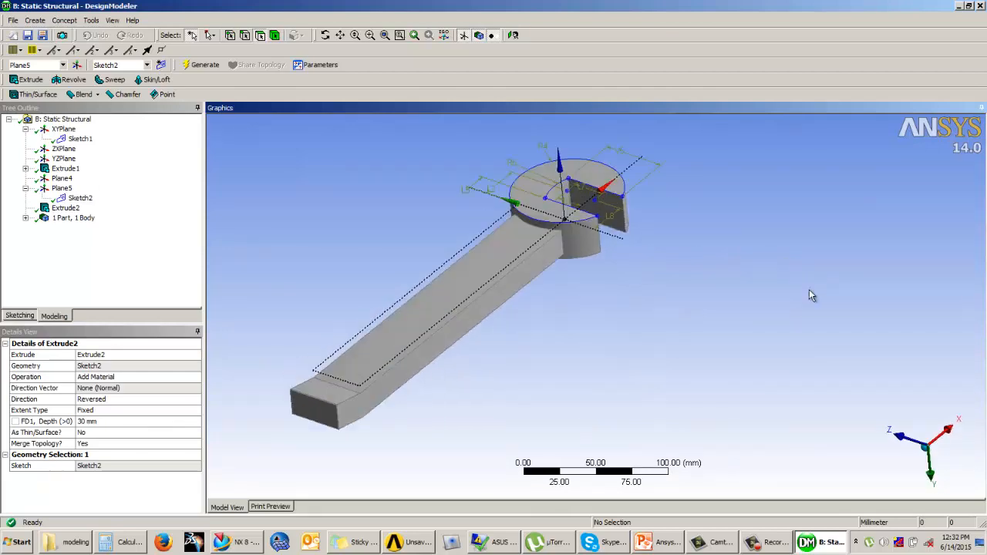
Select the ZXPlane for sketching and look straight at it, framing the beam's free end
middle_click_drag(564, 302, 222, 235)
left_click(63, 129)
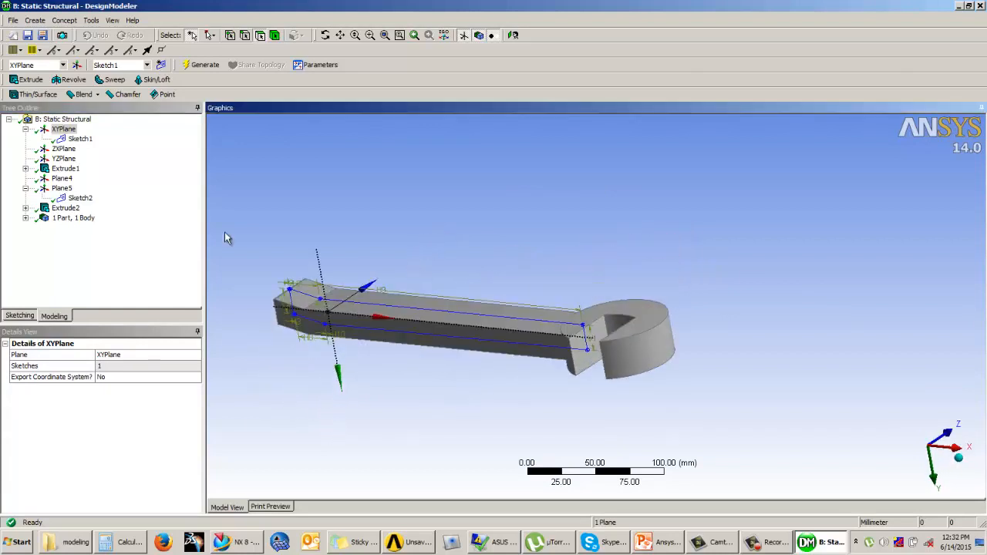
left_click(63, 148)
middle_click_drag(493, 245, 539, 239)
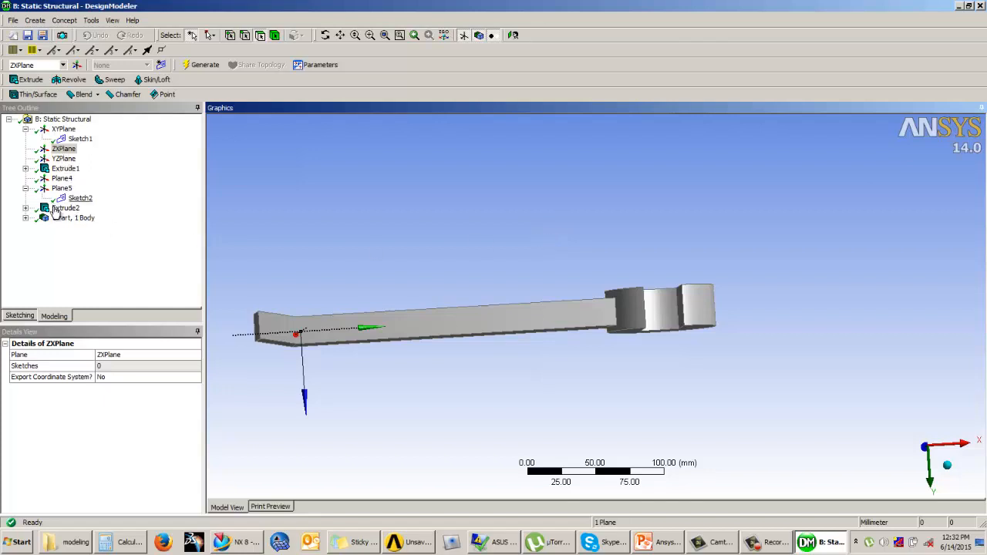
left_click(60, 150)
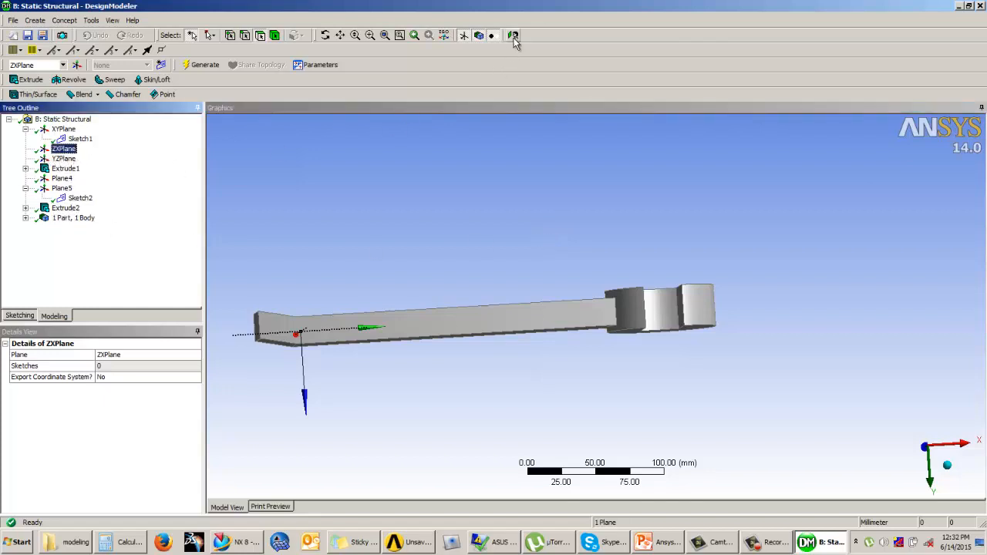
left_click(21, 316)
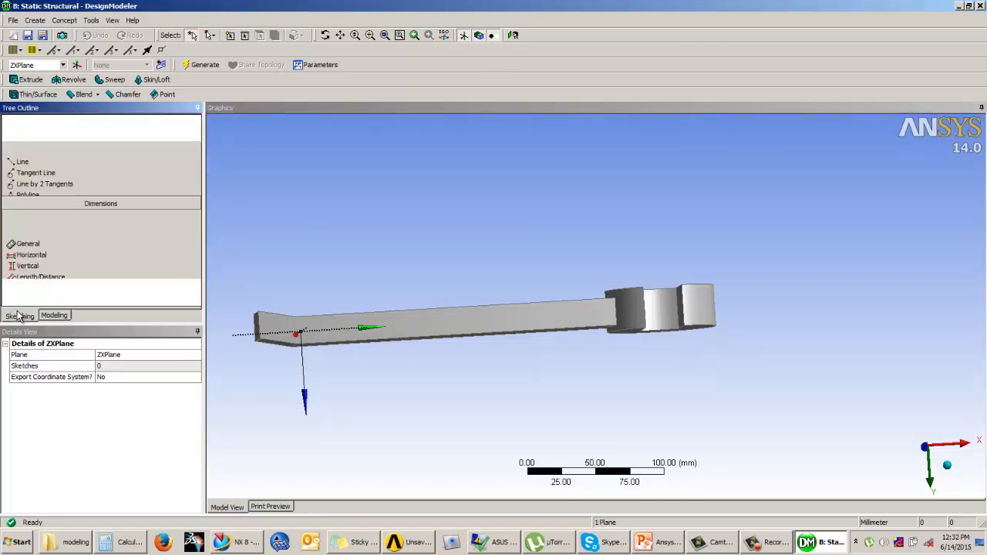
left_click(512, 35)
scroll(480, 229, "up", 3)
scroll(511, 257, "down", 6)
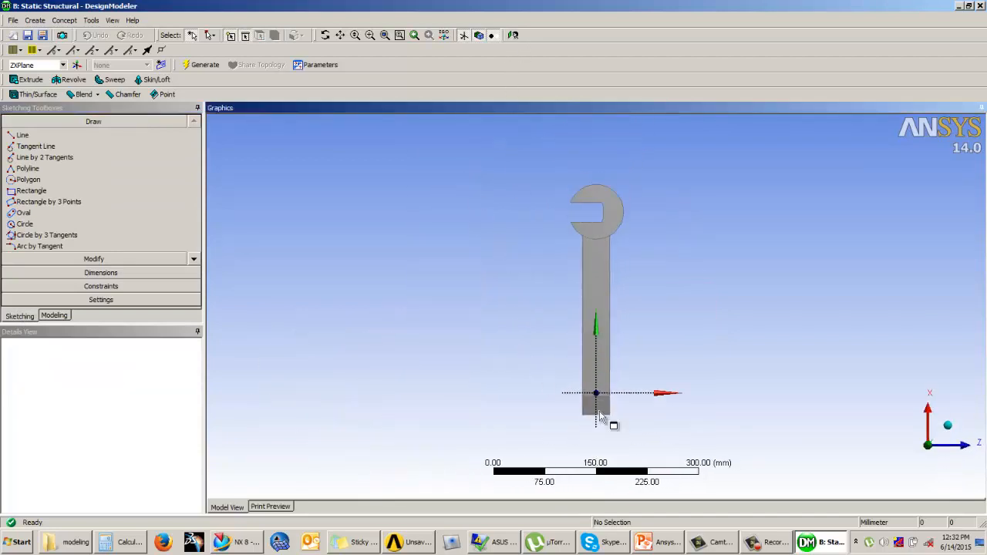
middle_click_drag(598, 410, 587, 322, "ctrl")
scroll(585, 319, "up", 4)
scroll(586, 322, "up", 2)
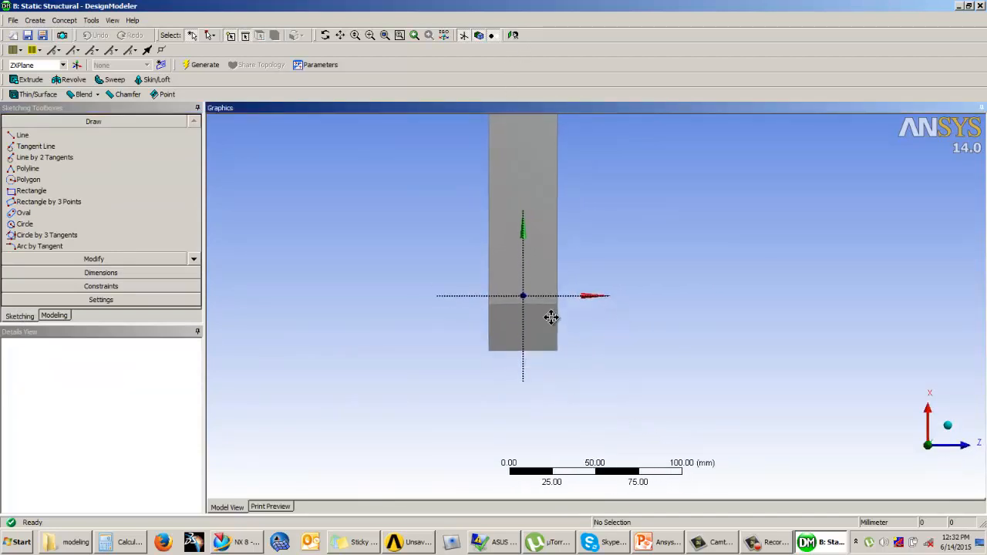
scroll(548, 316, "up", 3)
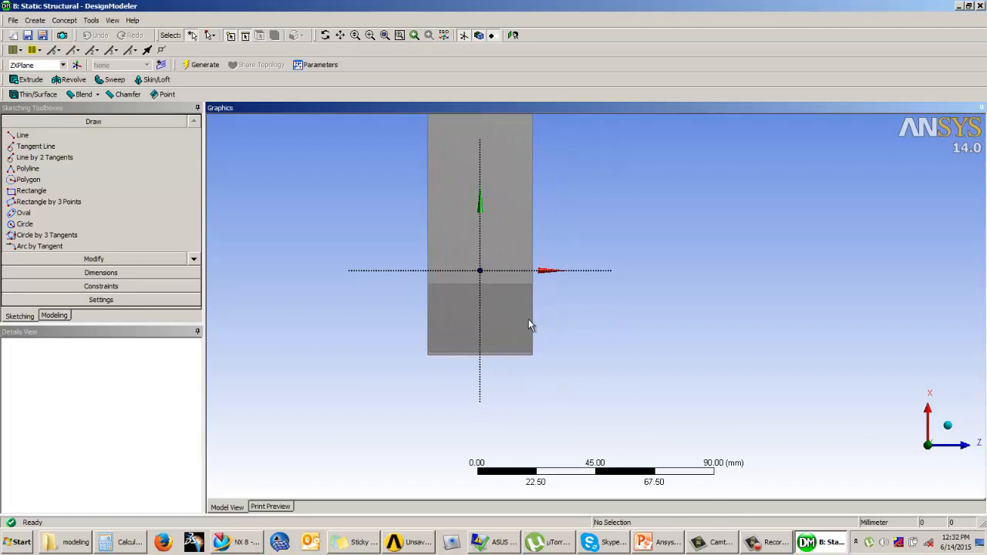
scroll(528, 319, "up", 1)
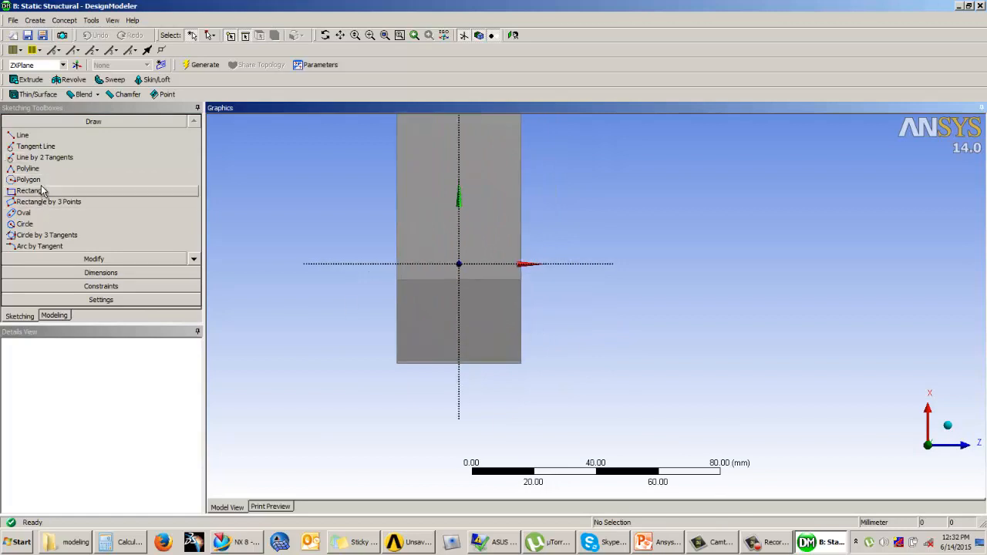
Draw a circle about 60 mm in diameter centred on the vertical axis below the beam's end and add its diameter dimension
left_click(37, 225)
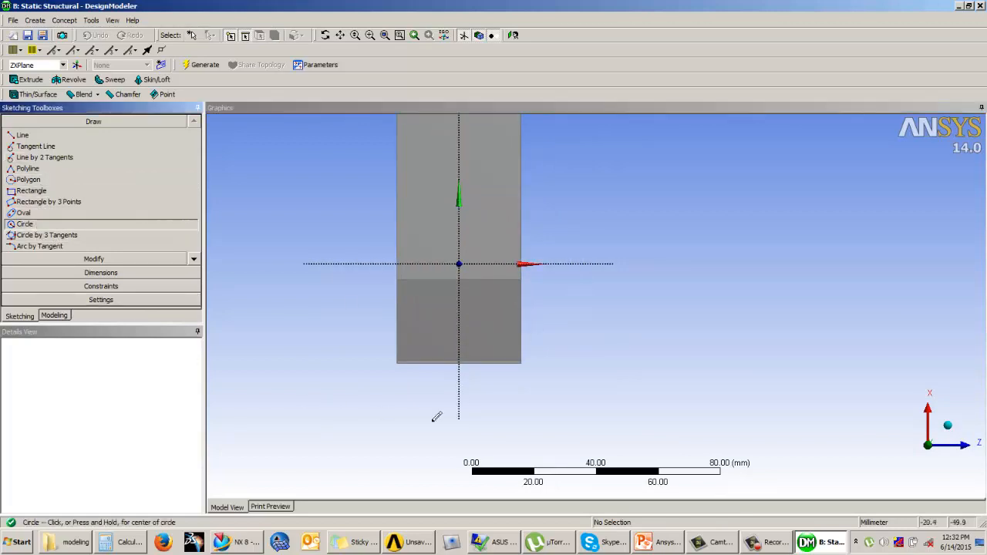
left_click(459, 407)
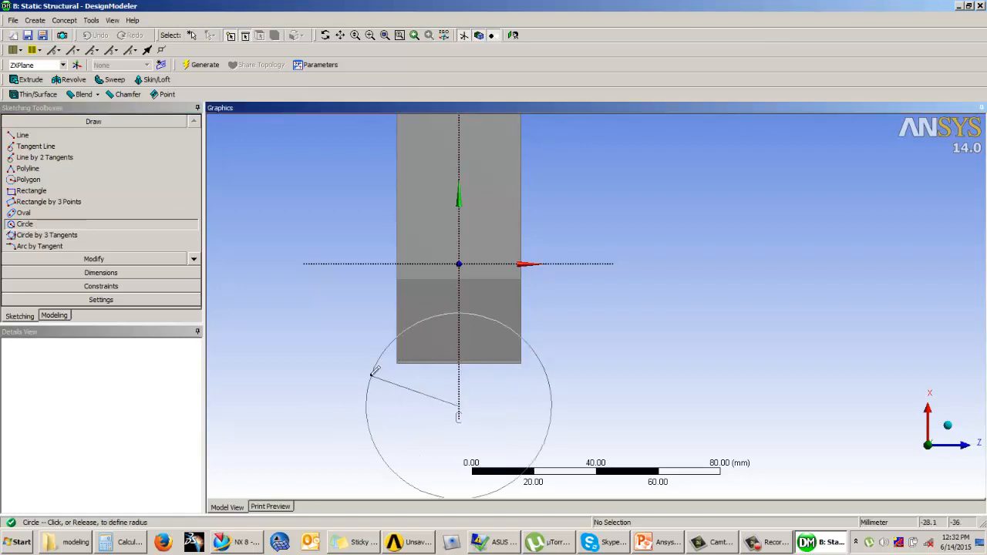
left_click(374, 372)
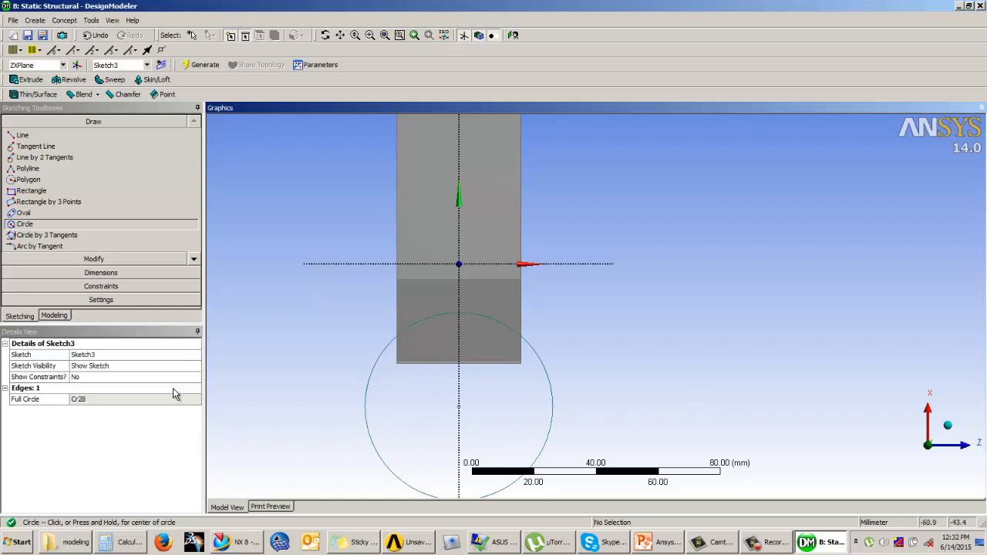
left_click(100, 273)
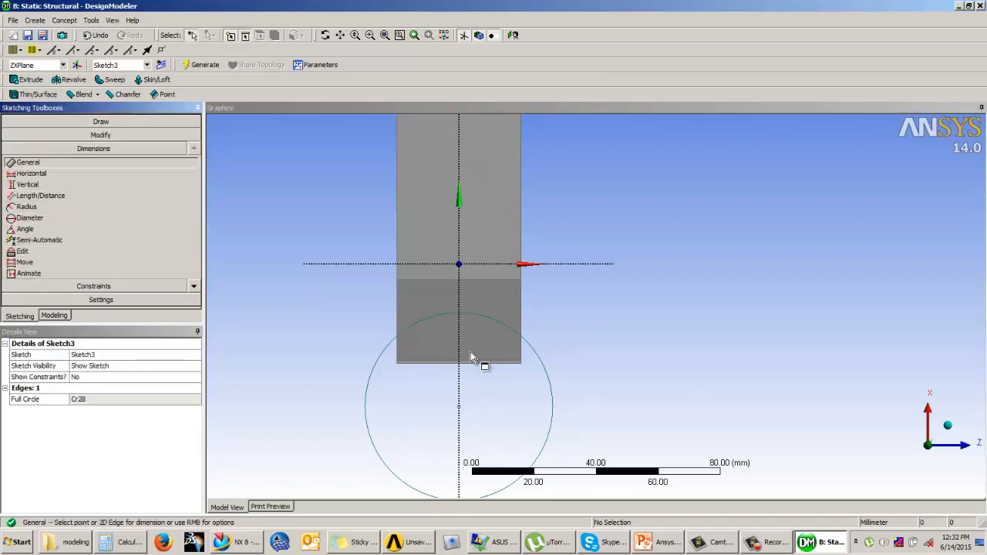
left_click(550, 368)
left_click(626, 346)
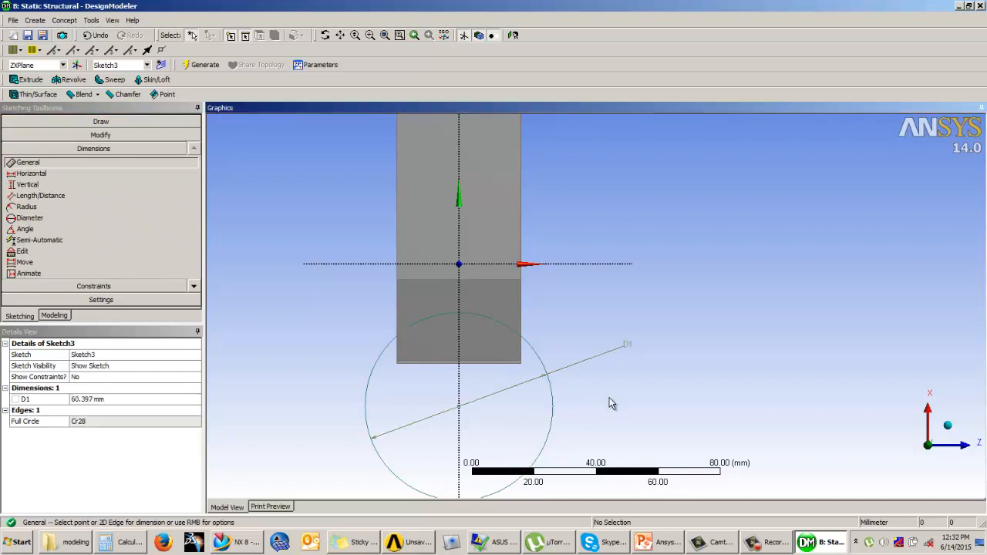
Set the circle's diameter to 40 mm
left_click(86, 400)
type("40")
key("Return")
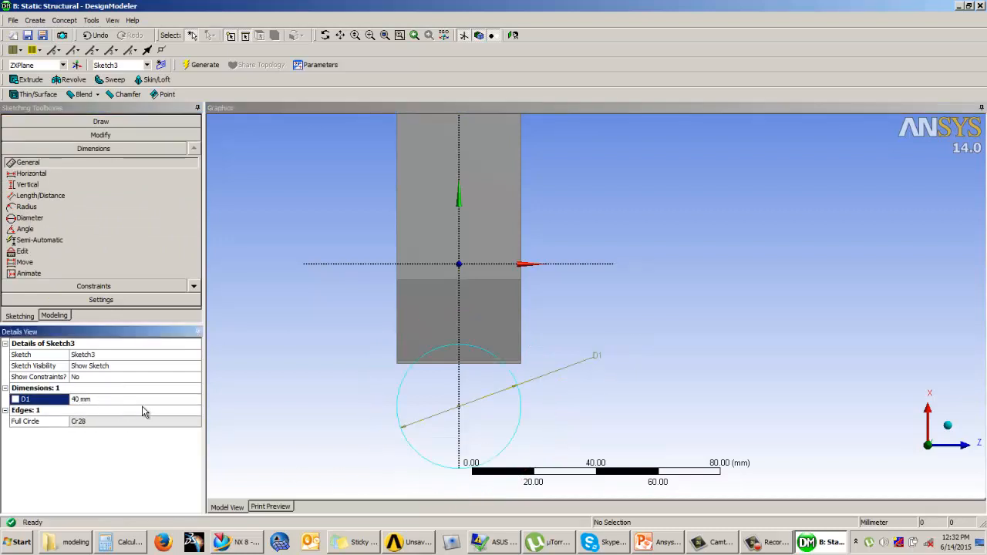
left_click(92, 399)
Add a Length/Distance dimension between the circle's center and the horizontal axis and set it to 35 mm
left_click(461, 401)
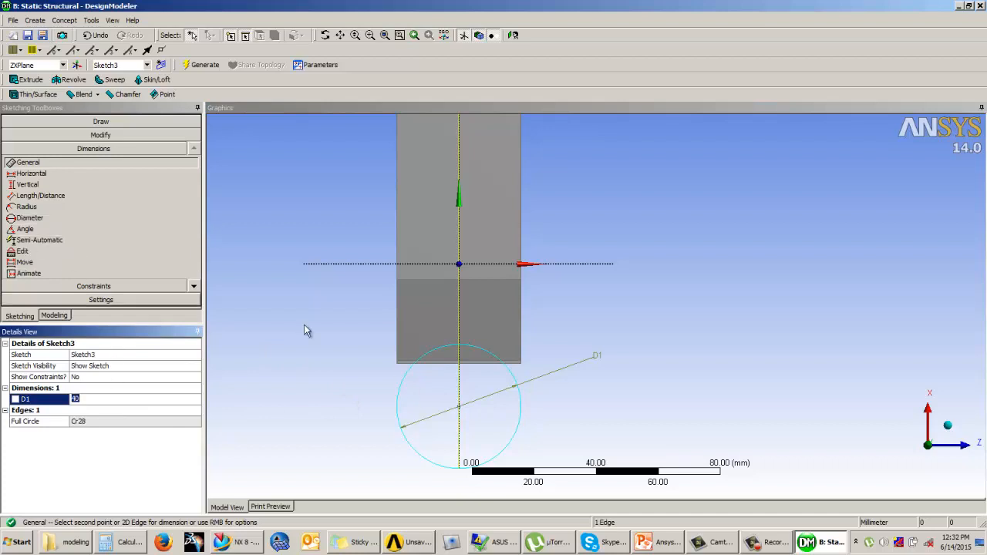
left_click(54, 195)
left_click(457, 410)
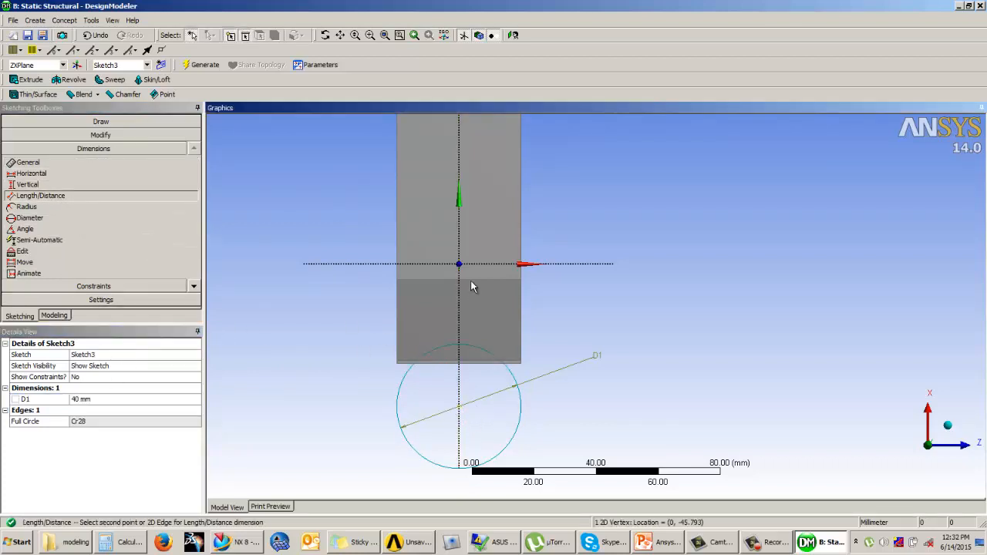
left_click(474, 264)
left_click(324, 331)
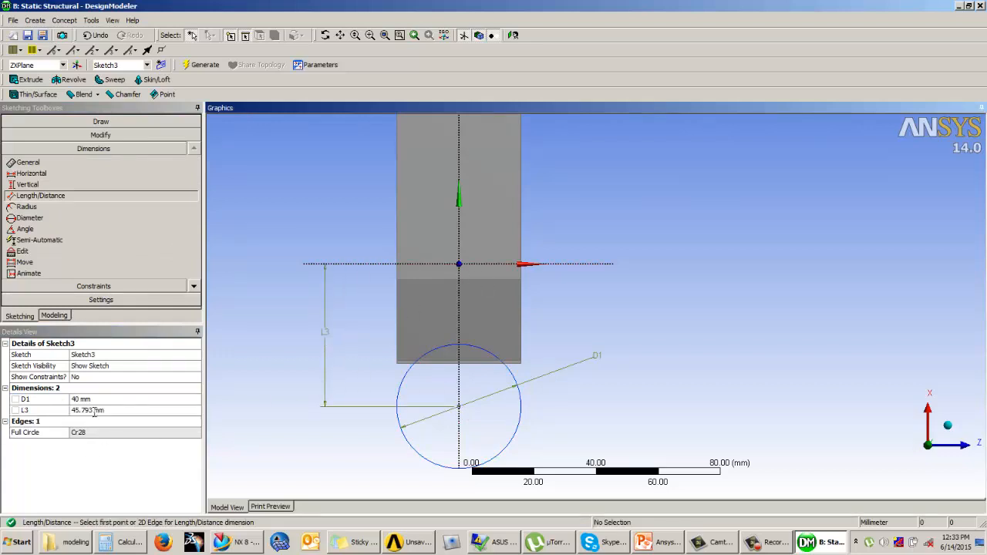
left_click(94, 411)
type("35")
key("Return")
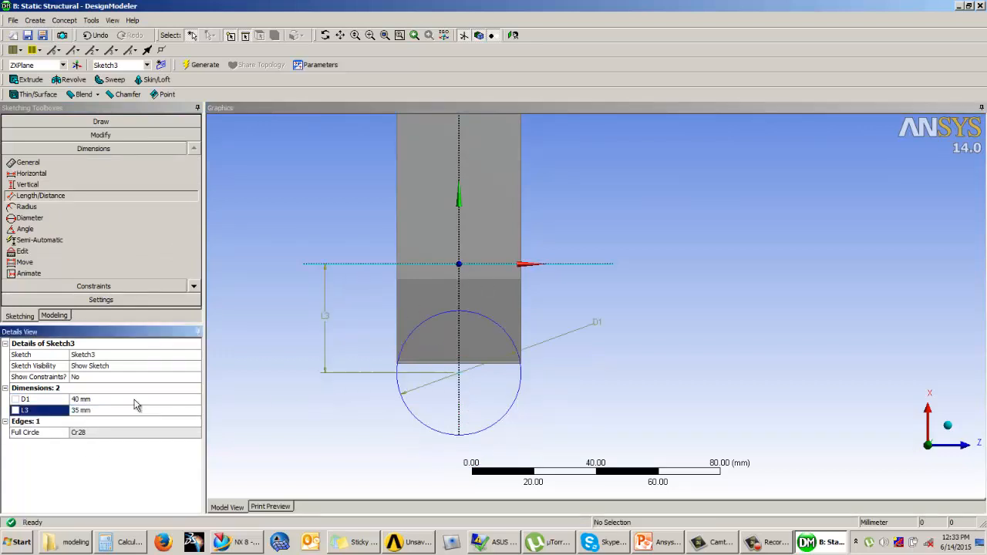
Set the circle's diameter to 60 mm
left_click(97, 399)
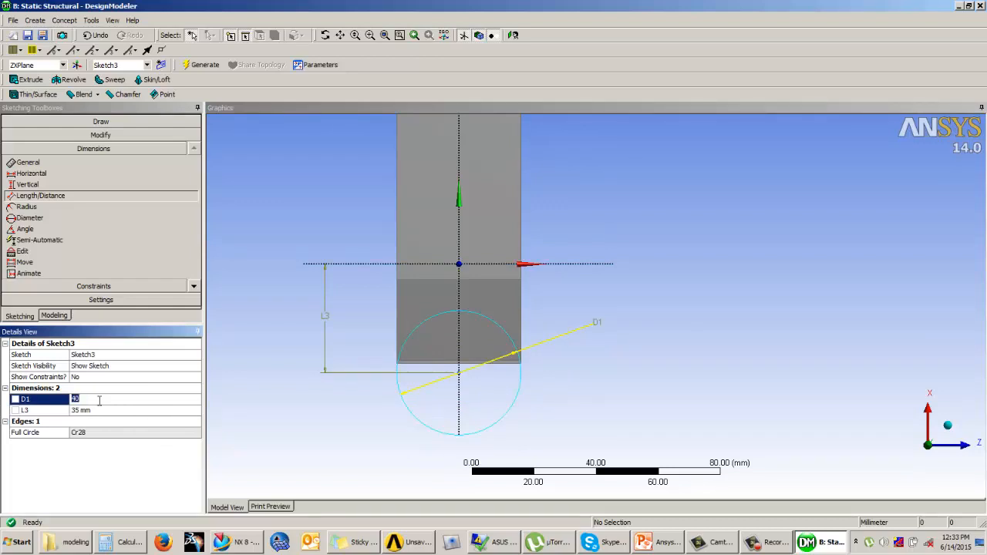
type("60")
key("Return")
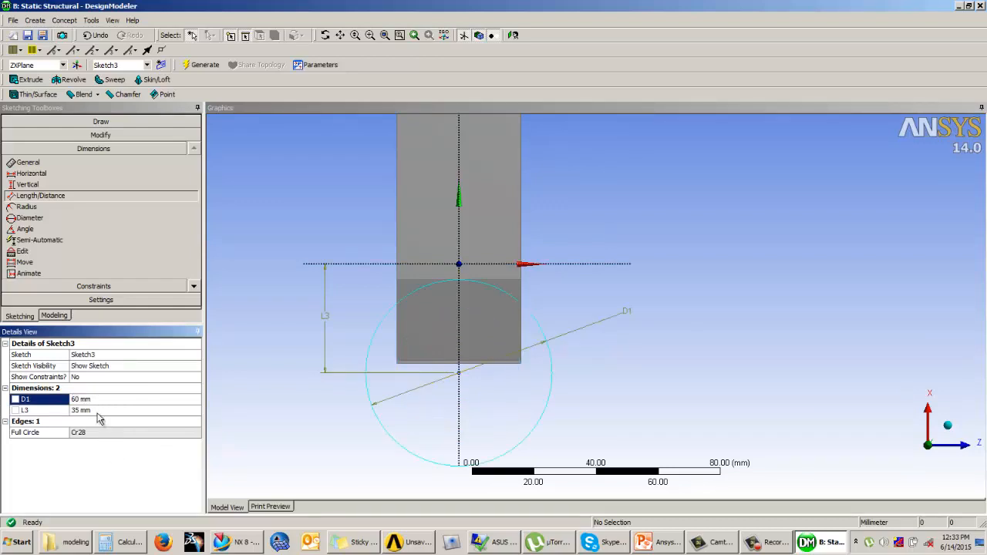
Try 20 mm and 45 mm for the distance from the horizontal axis to the circle's center
left_click(98, 411)
type("20")
key("Return")
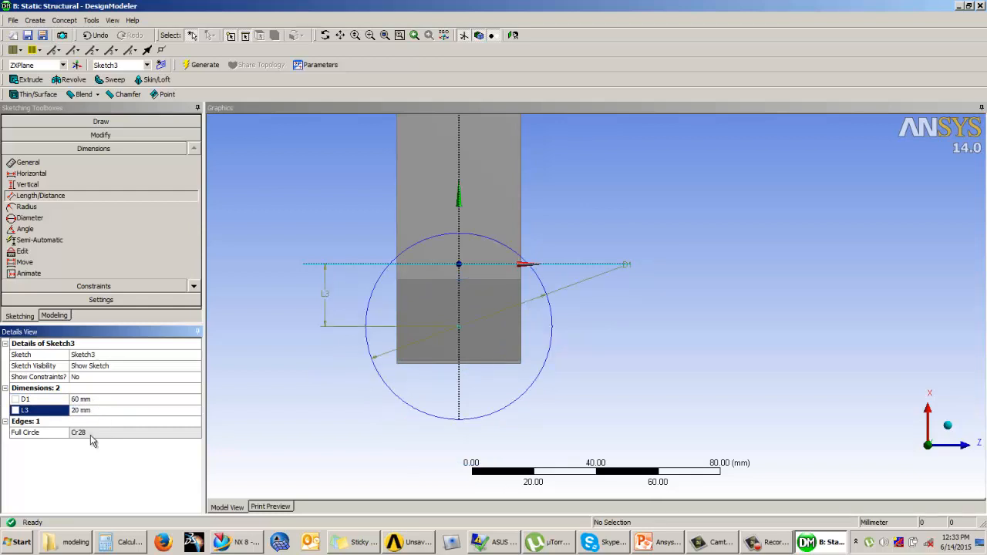
left_click(105, 410)
key("Return")
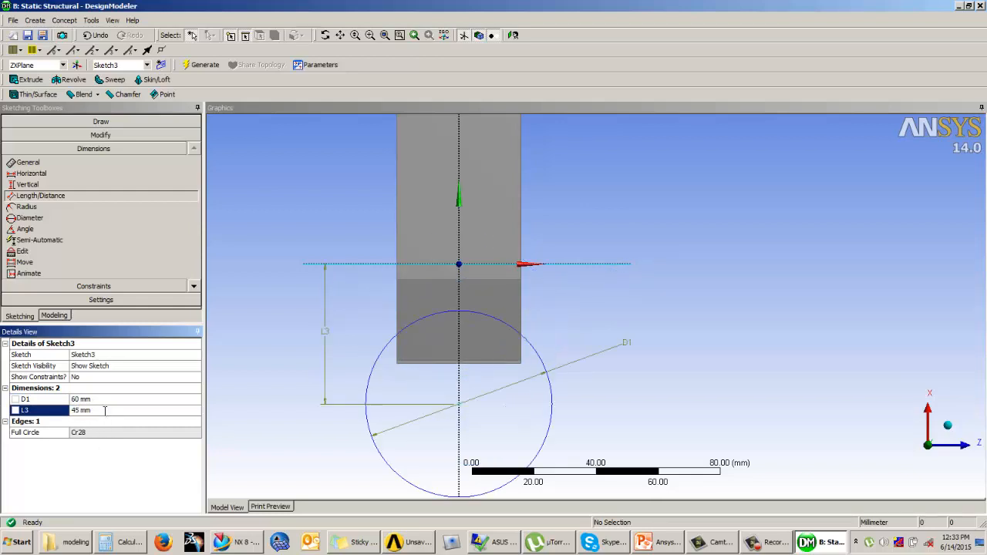
Set the distance from the horizontal axis to the circle's center to 50 mm
left_click(99, 409)
type("50")
key("Return")
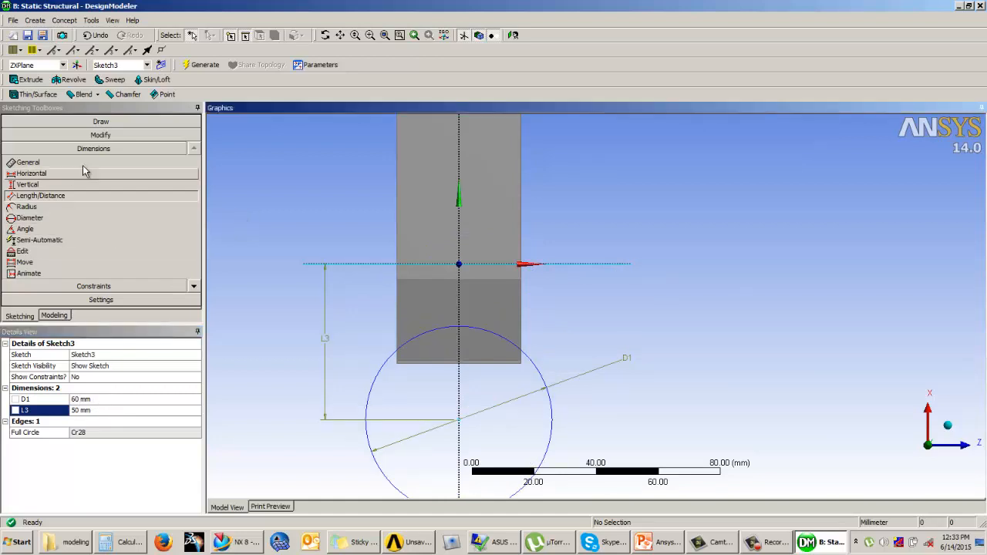
Draw a six-sided polygon at the circle's center with sides about 14 mm long and a corner pointing toward the beam
left_click(112, 123)
left_click(38, 178)
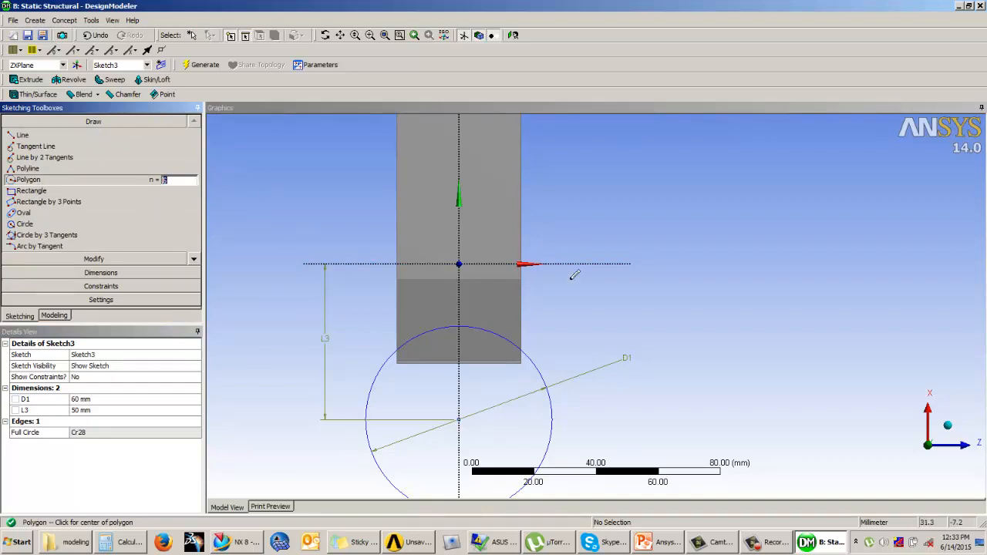
left_click(458, 418)
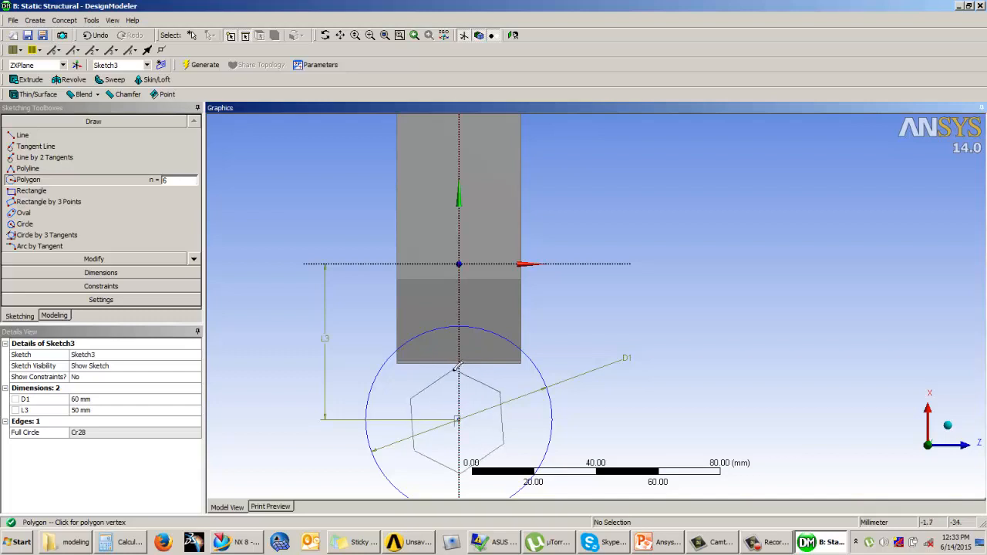
scroll(458, 368, "up", 1)
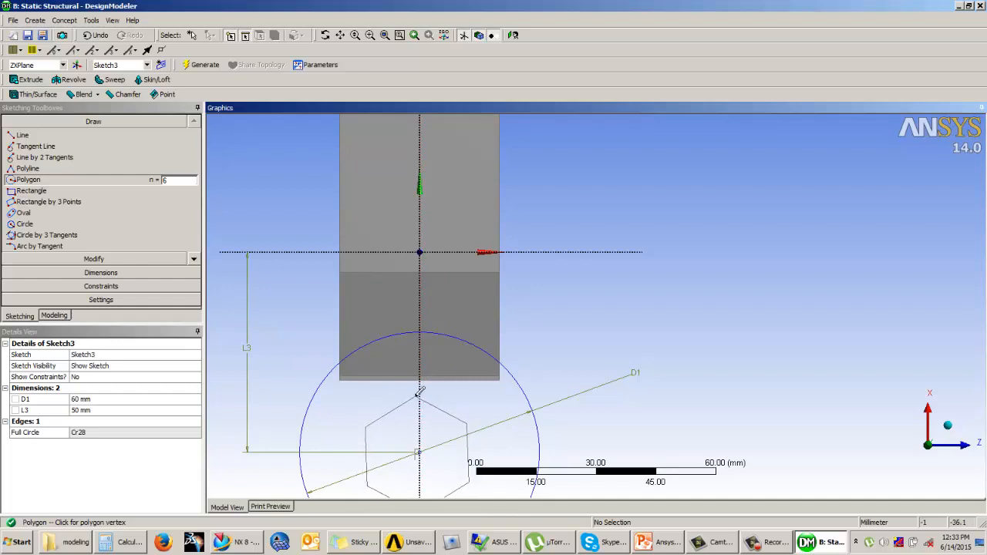
left_click(416, 397)
scroll(574, 262, "down", 2)
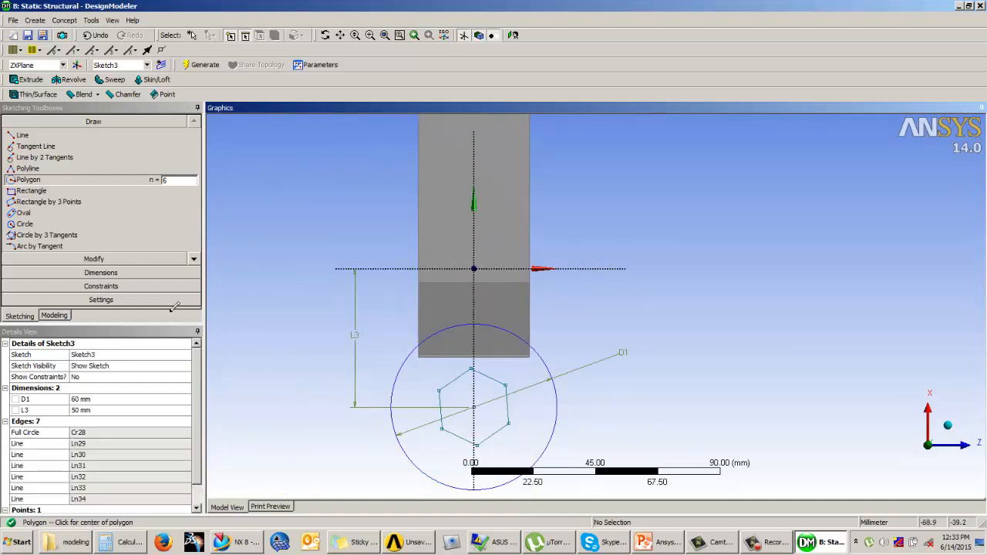
Constrain the hexagon's left side to be vertical and dimension the length of its right side
left_click(114, 286)
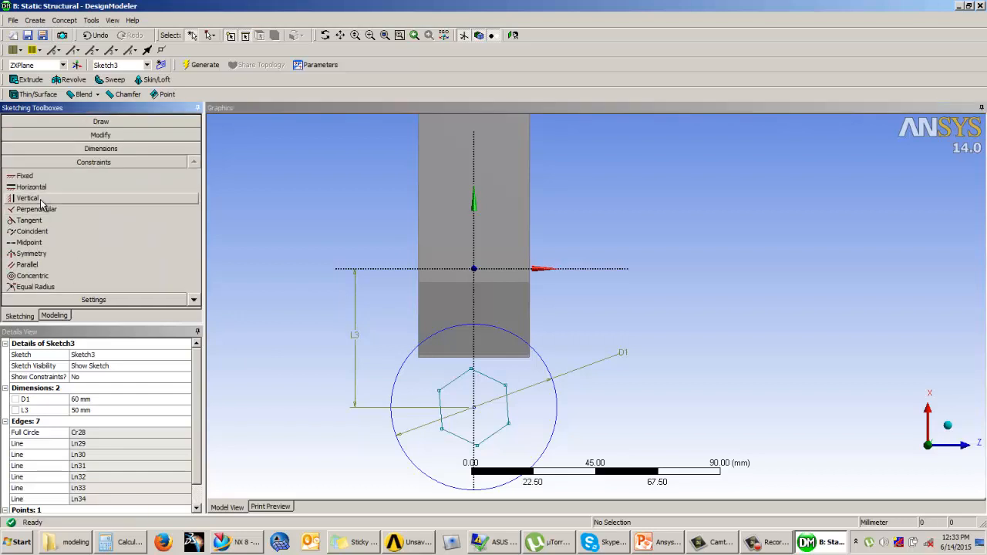
left_click(40, 199)
left_click(441, 409)
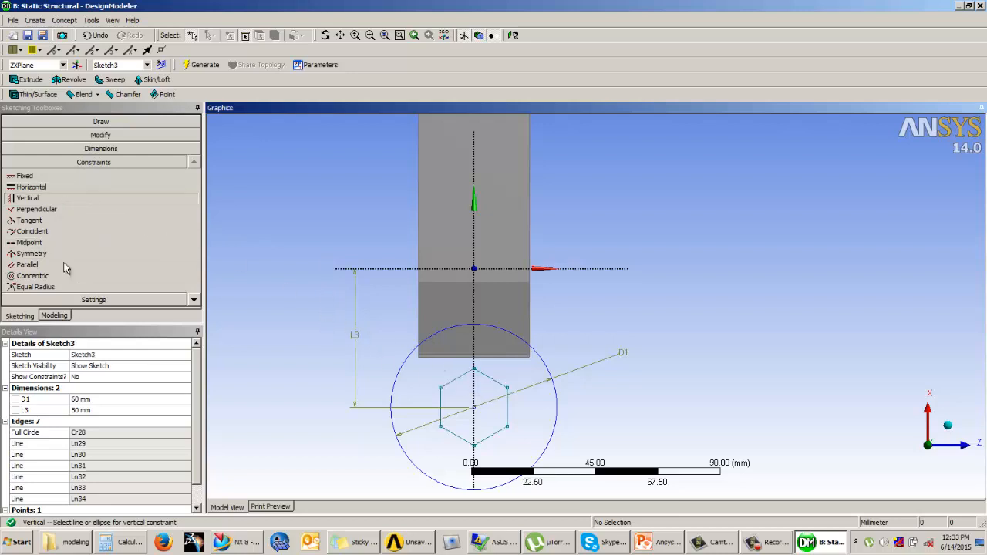
left_click(111, 148)
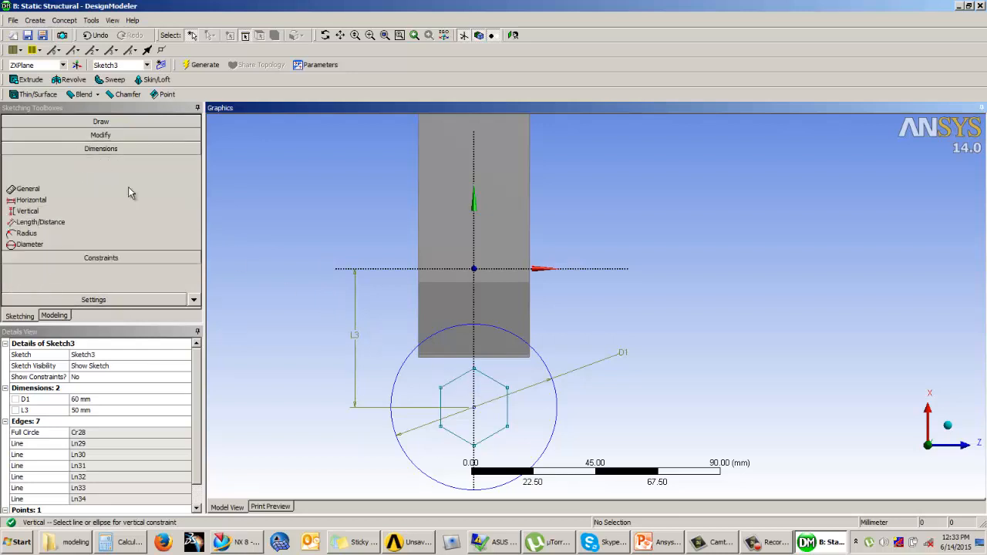
left_click(509, 412)
left_click(602, 410)
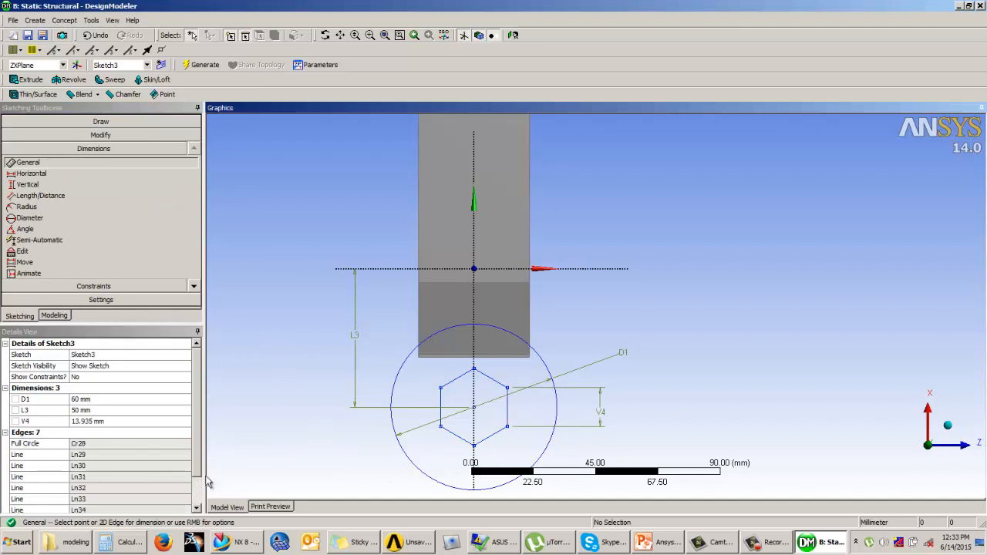
Set the hexagon's side length to 24 mm
left_click(104, 421)
type("2")
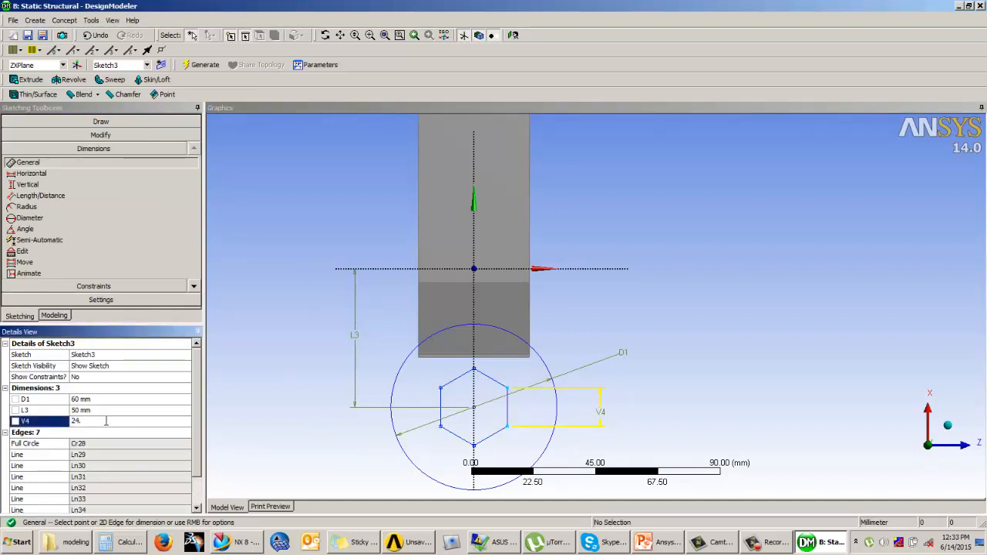
type("4.")
key("Return")
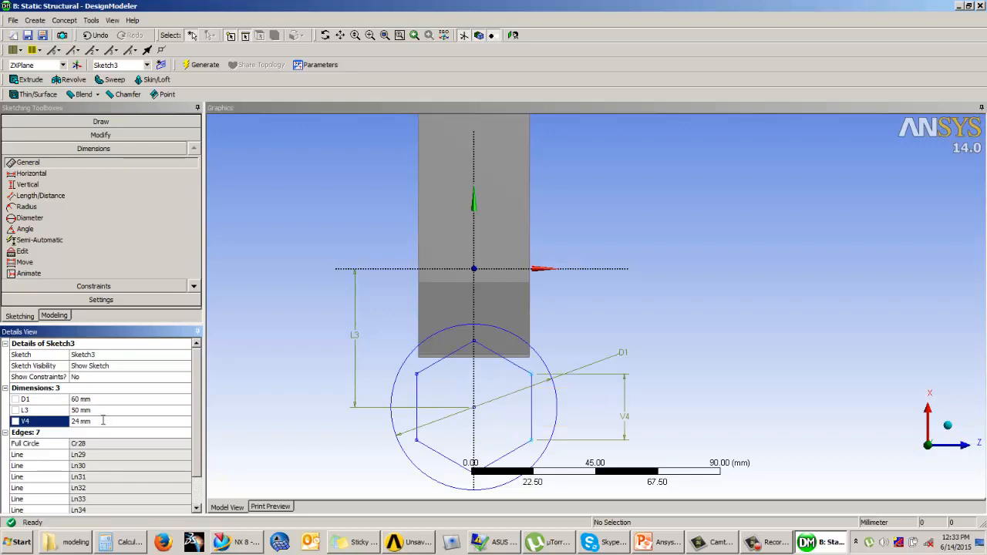
Try 18 mm for the hexagon's side length and settle on 15 mm
key("Return")
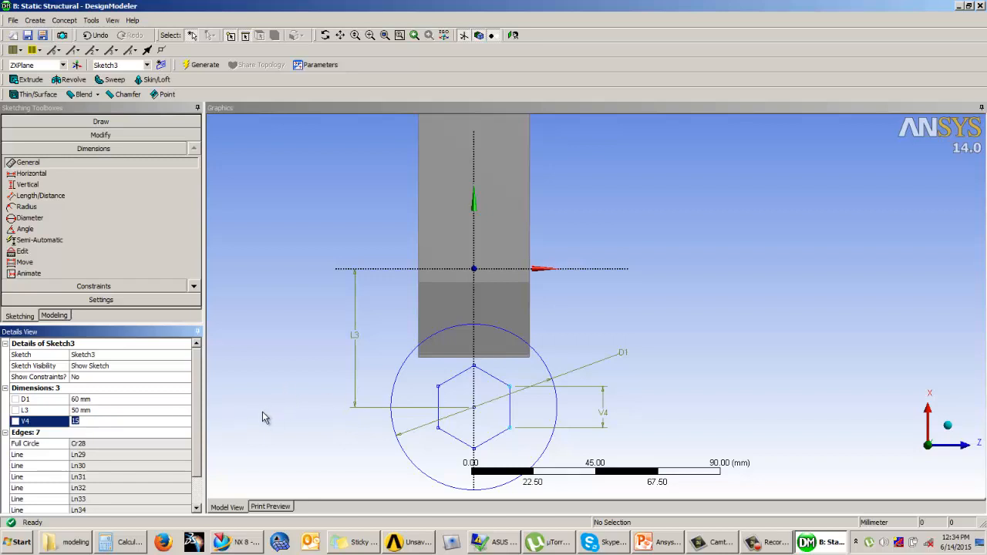
key("Return")
left_click(96, 422)
type("1")
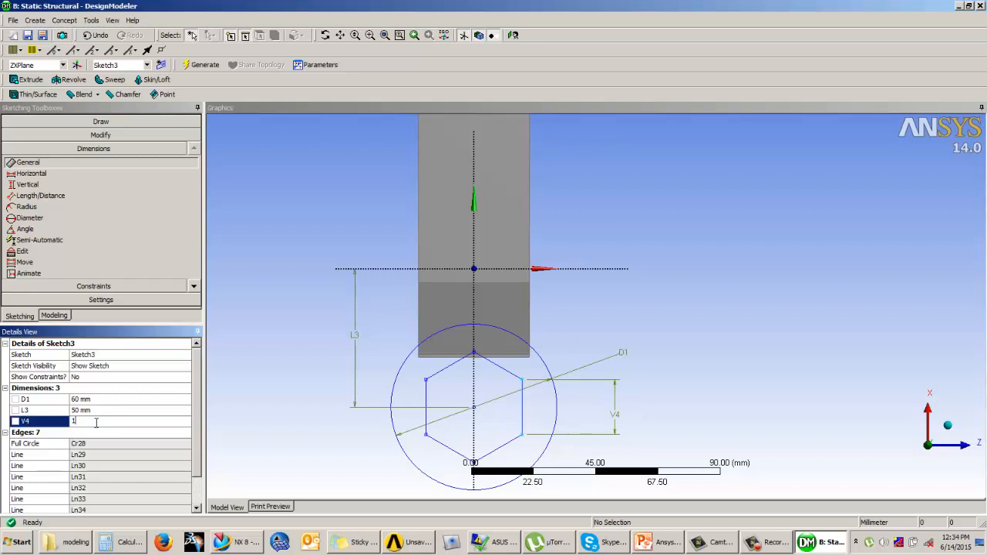
type("8")
key("Return")
left_click(96, 423)
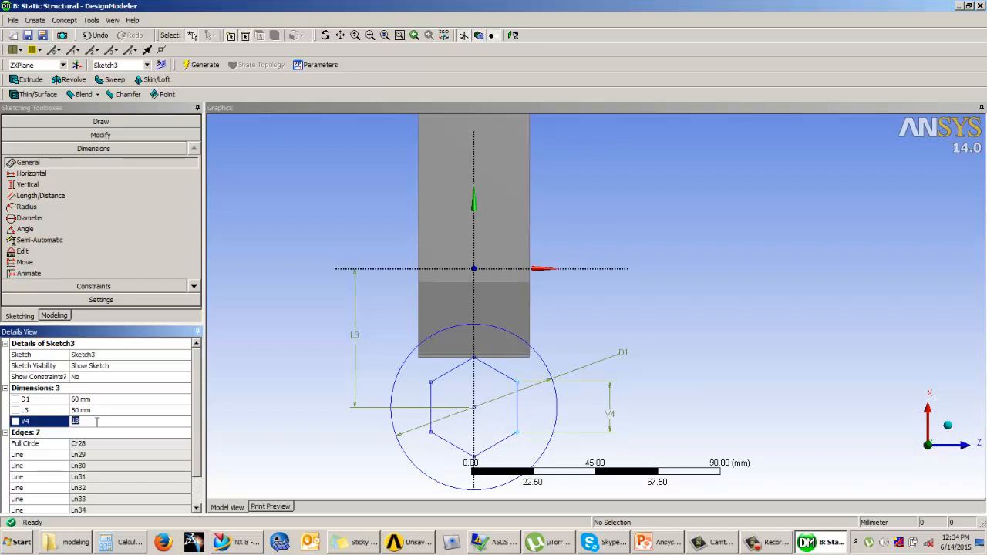
key("Return")
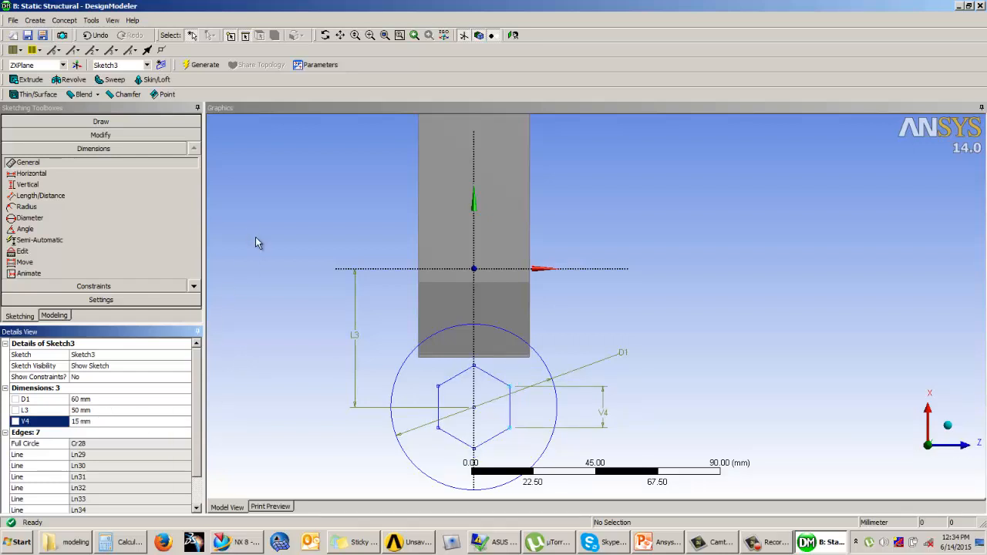
Start an extrusion that adds material, using the circle-and-hexagon sketch on the ZXPlane as its geometry
left_click(53, 315)
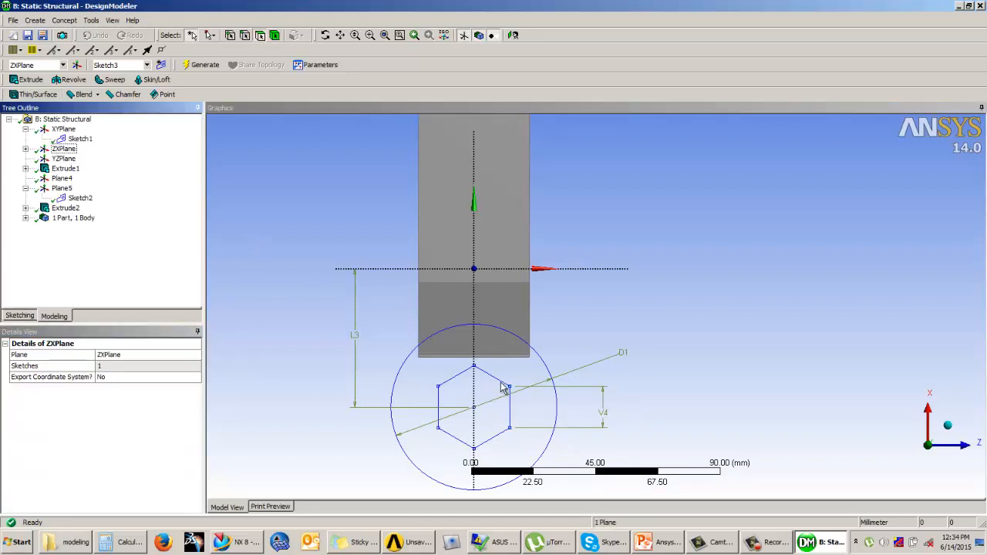
middle_click_drag(501, 387, 451, 291)
scroll(610, 347, "up", 2)
scroll(610, 347, "down", 2)
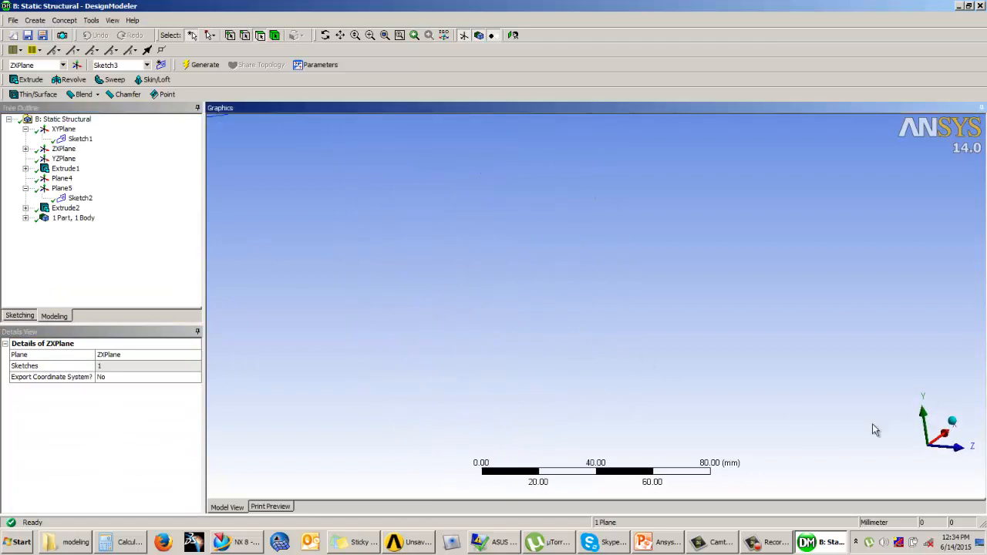
left_click(952, 423)
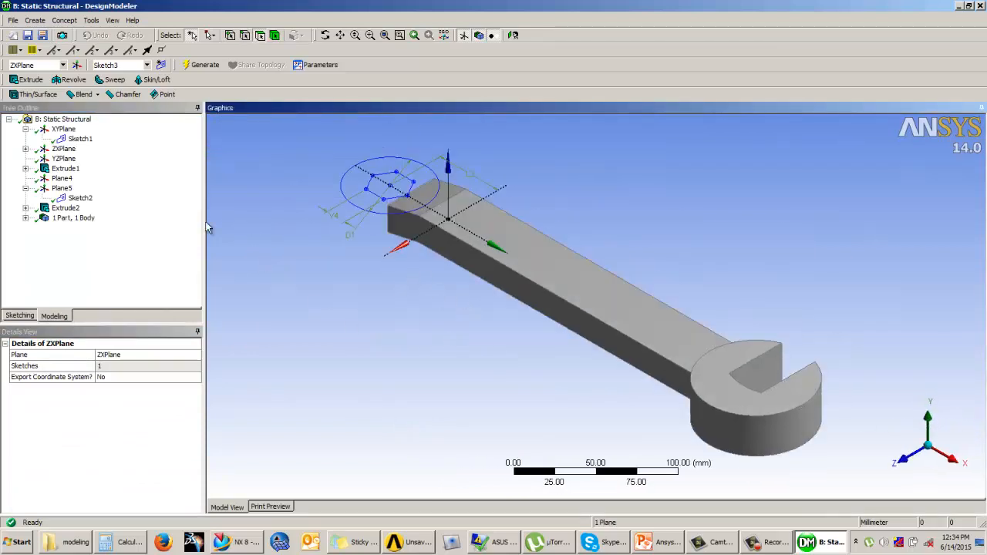
left_click(31, 79)
middle_click_drag(442, 283, 485, 253)
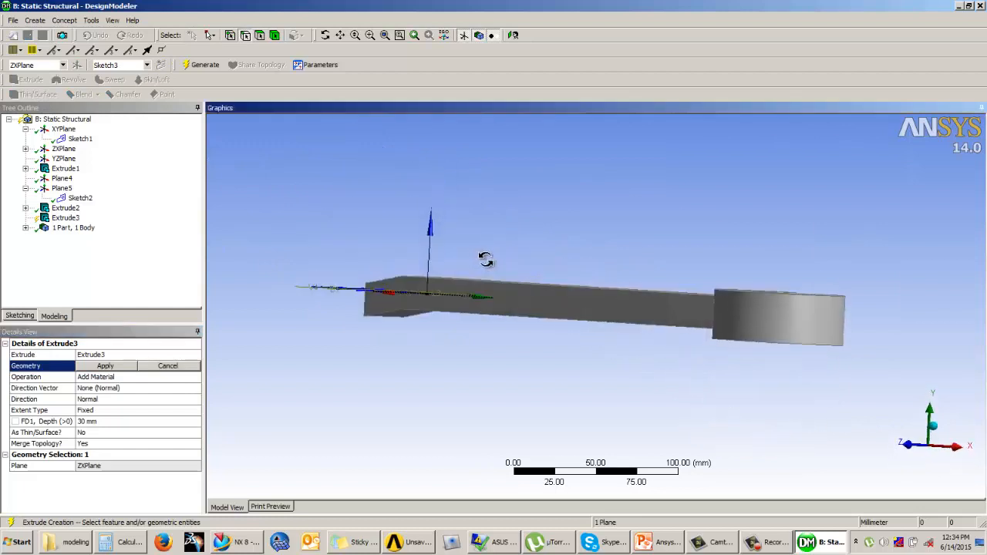
middle_click_drag(308, 285, 327, 237)
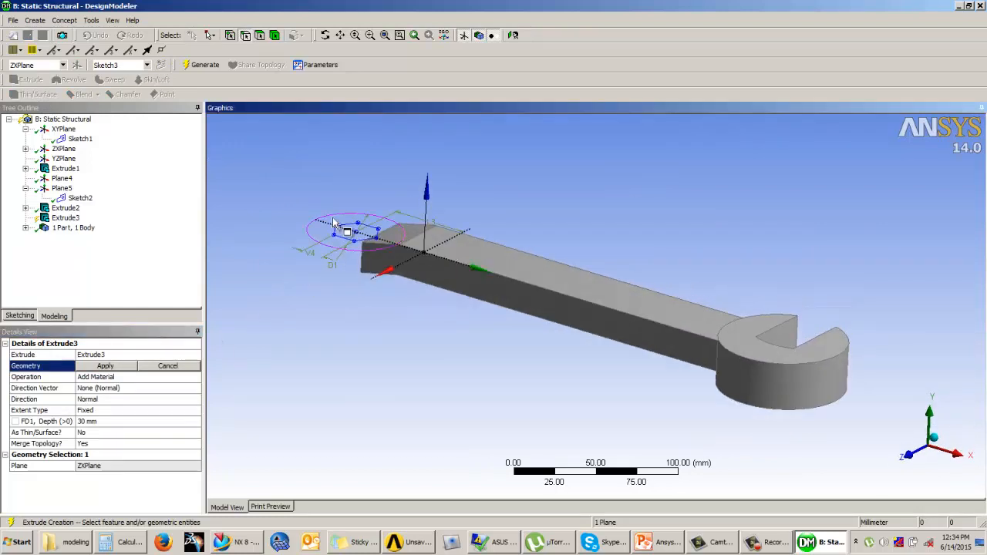
left_click(105, 366)
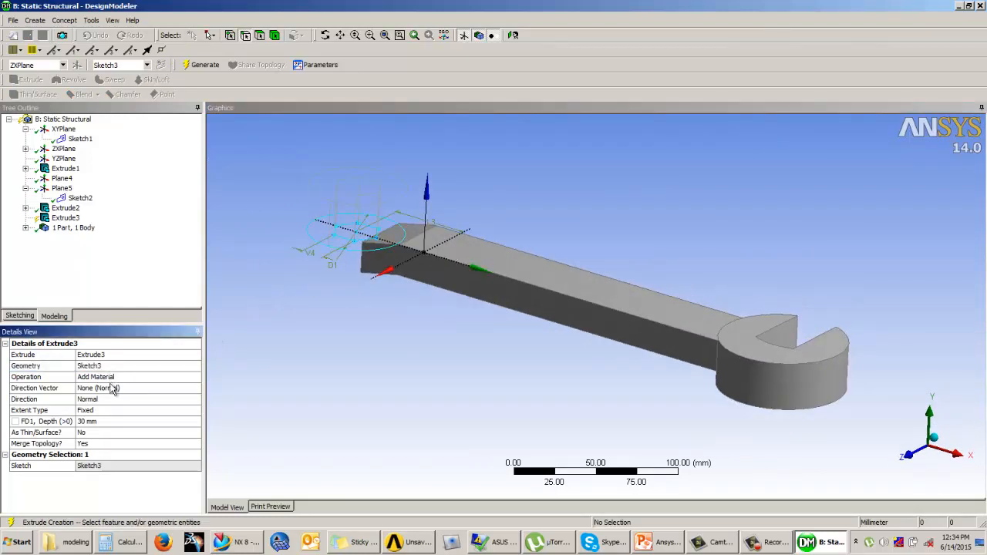
Set the direction of the hexagonal end's extrusion to Both - Symmetric
middle_click_drag(469, 355, 489, 344)
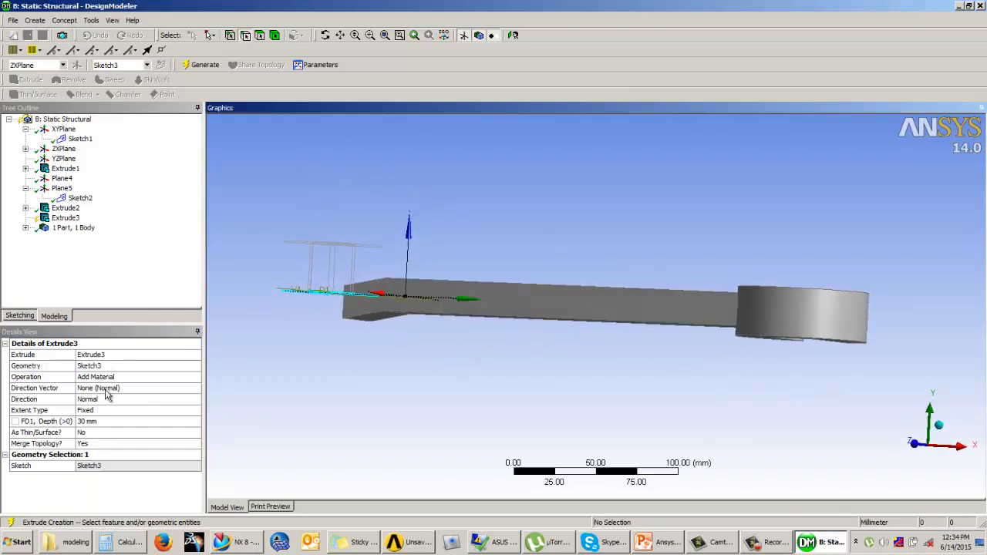
left_click(134, 399)
left_click(196, 399)
left_click(135, 426)
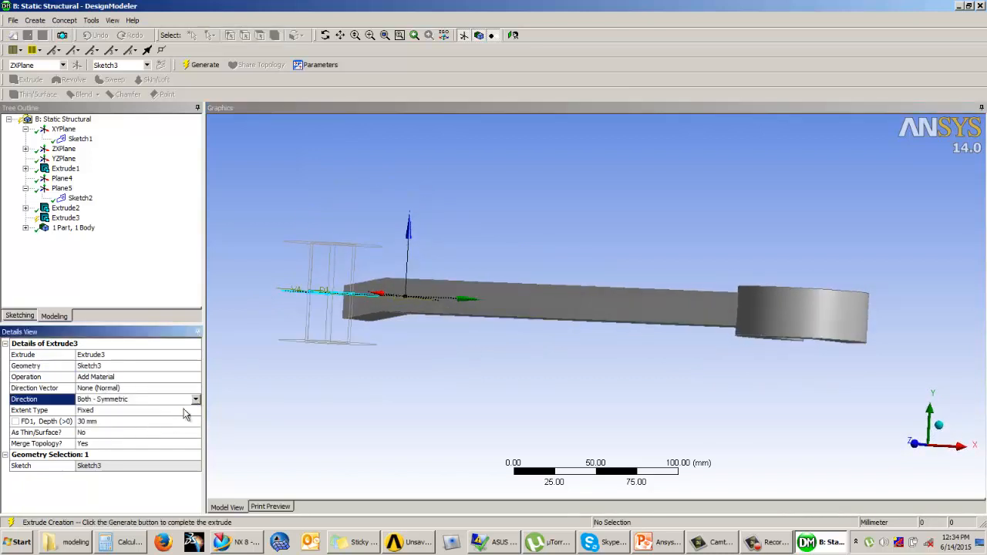
Try depths of 10, 15 and 16 mm for the symmetric extrusion of the hexagonal end
left_click(107, 422)
type("1")
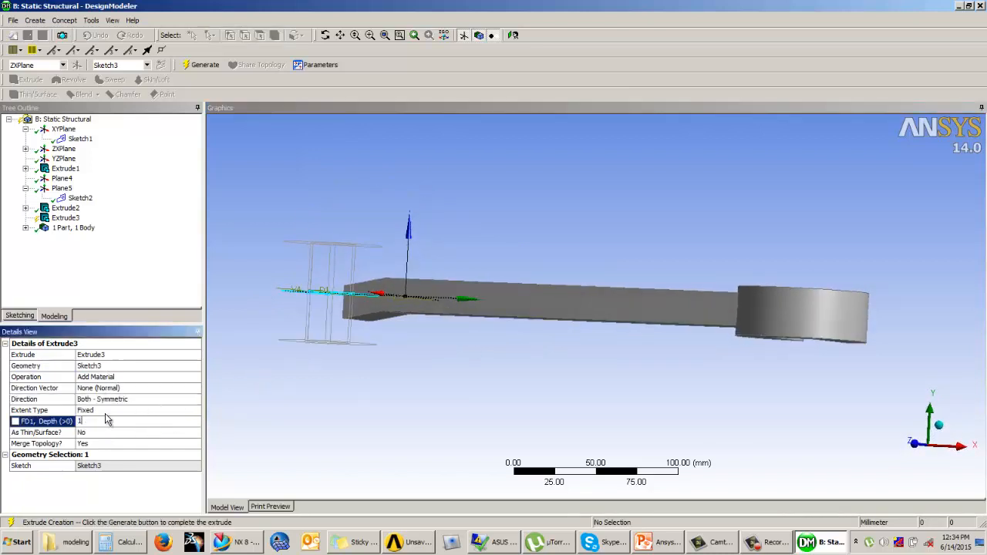
type("0")
key("Return")
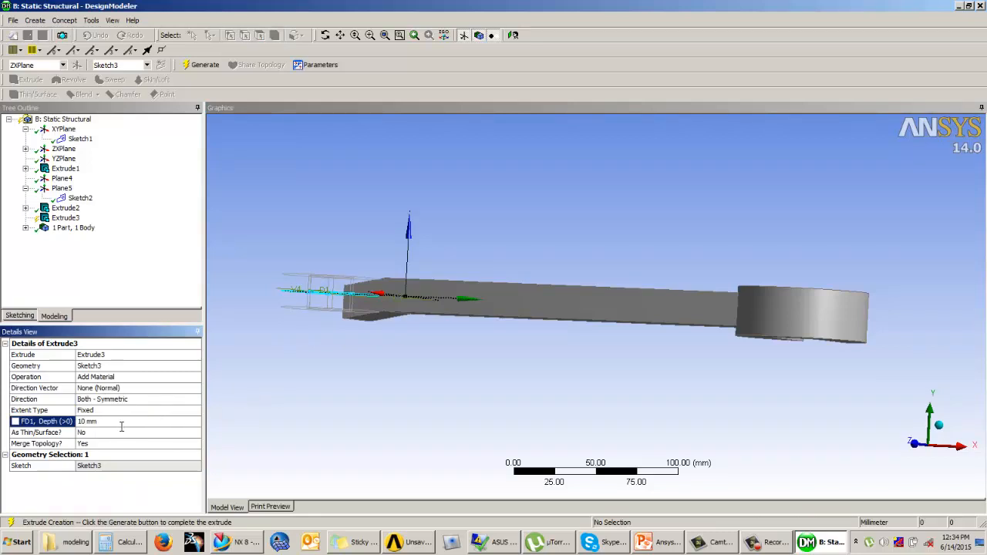
type("15")
key("Return")
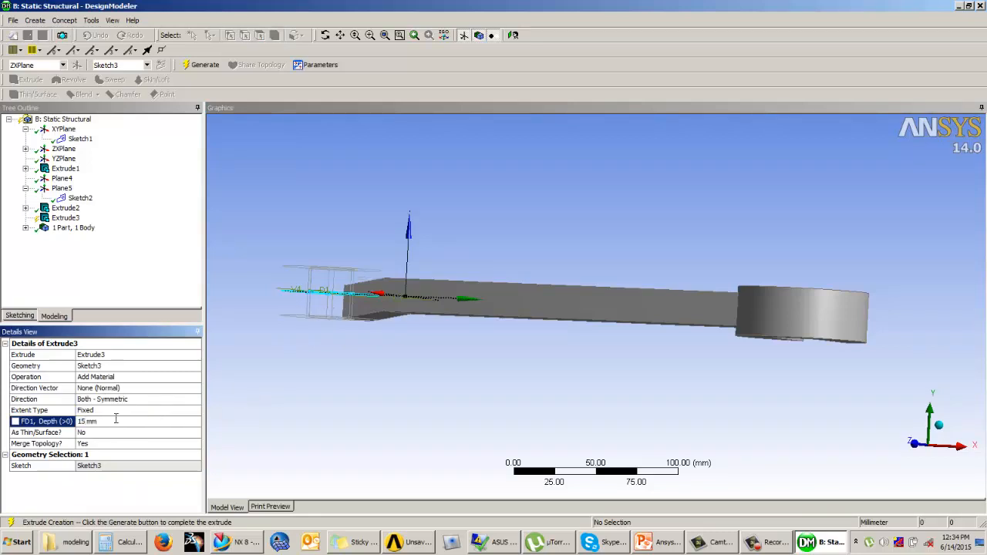
type("16")
key("Return")
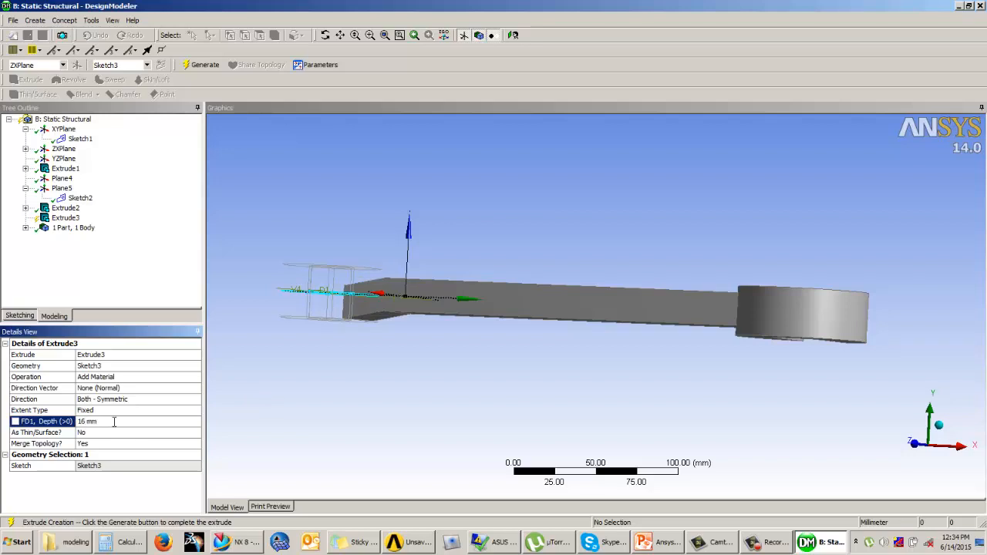
Set the extrusion depth of the hexagonal end to 20 mm and generate the solid
middle_click_drag(385, 391, 438, 392)
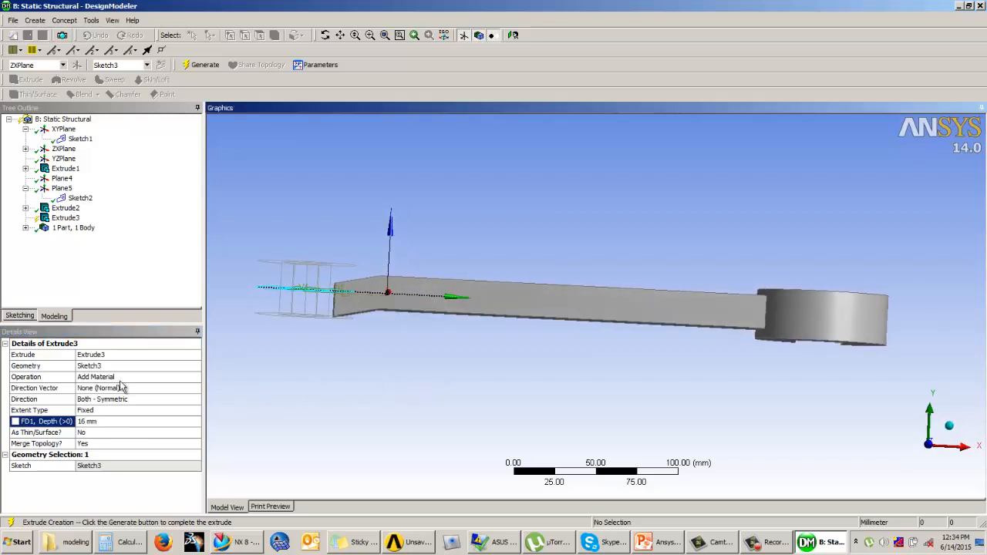
left_click(102, 421)
type("20")
key("Return")
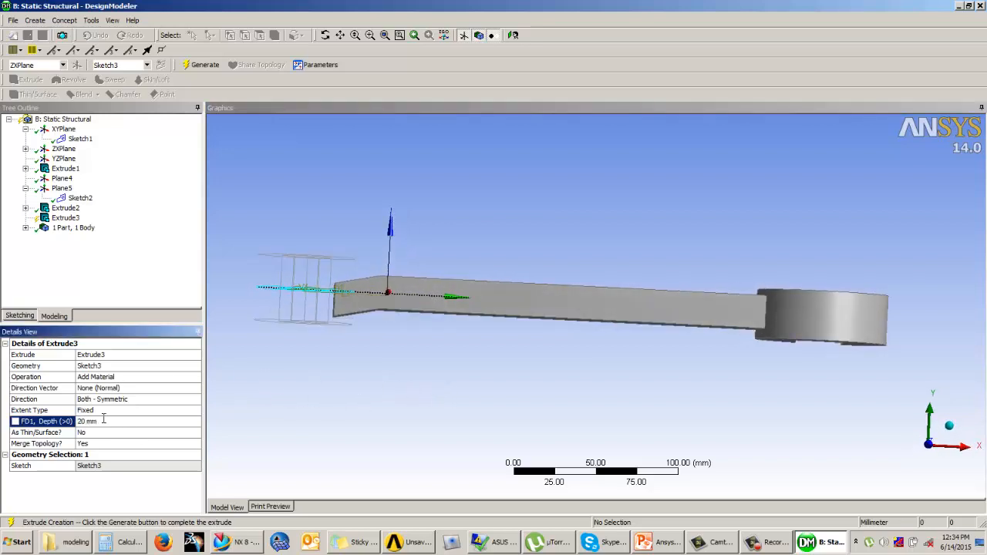
middle_click_drag(613, 294, 347, 159)
left_click(199, 64)
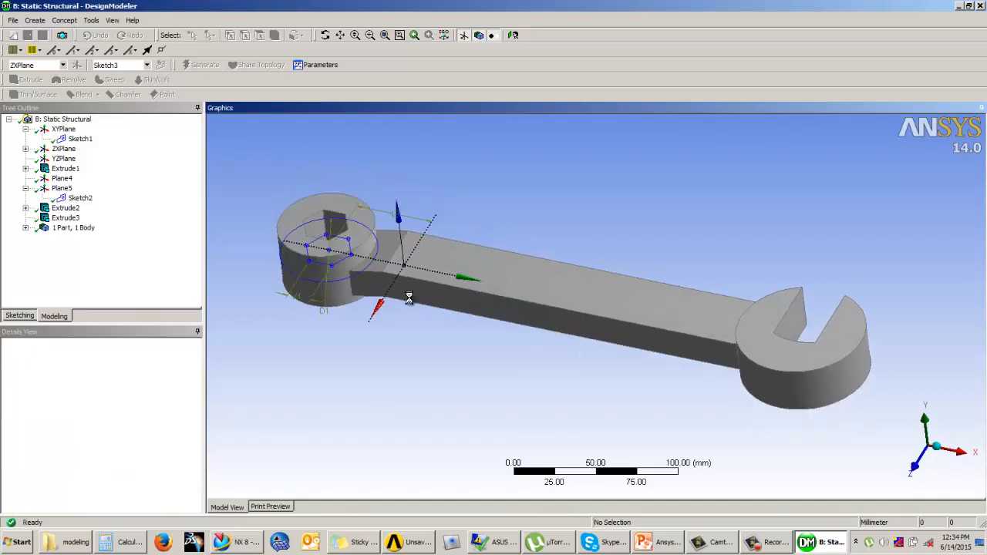
Examine the hexagonal end and its junction with the beam from both sides of the wrench
middle_click_drag(468, 341, 738, 308)
scroll(588, 260, "up", 1)
scroll(609, 310, "down", 4)
scroll(686, 330, "up", 2)
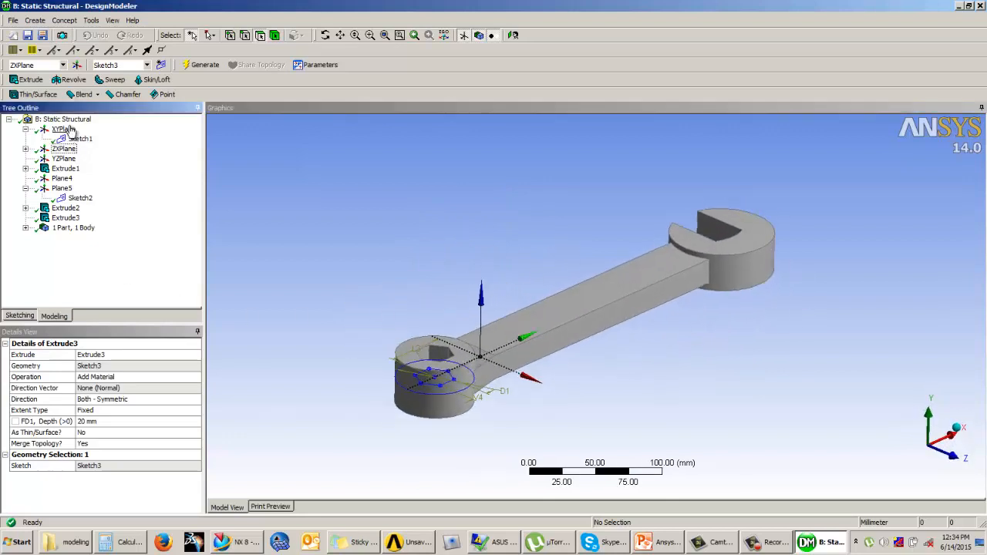
middle_click_drag(434, 193, 581, 239)
middle_click_drag(436, 243, 430, 264)
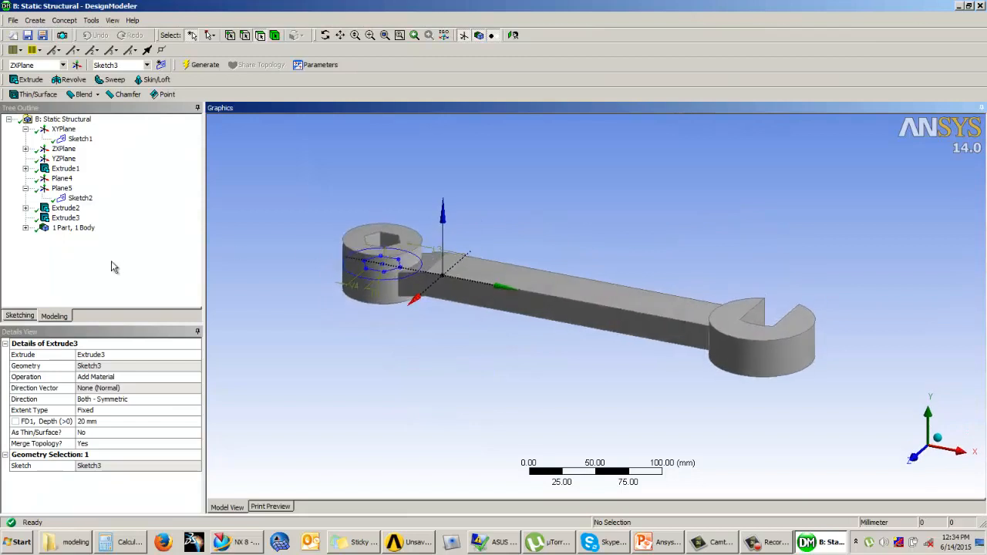
middle_click_drag(515, 301, 538, 335)
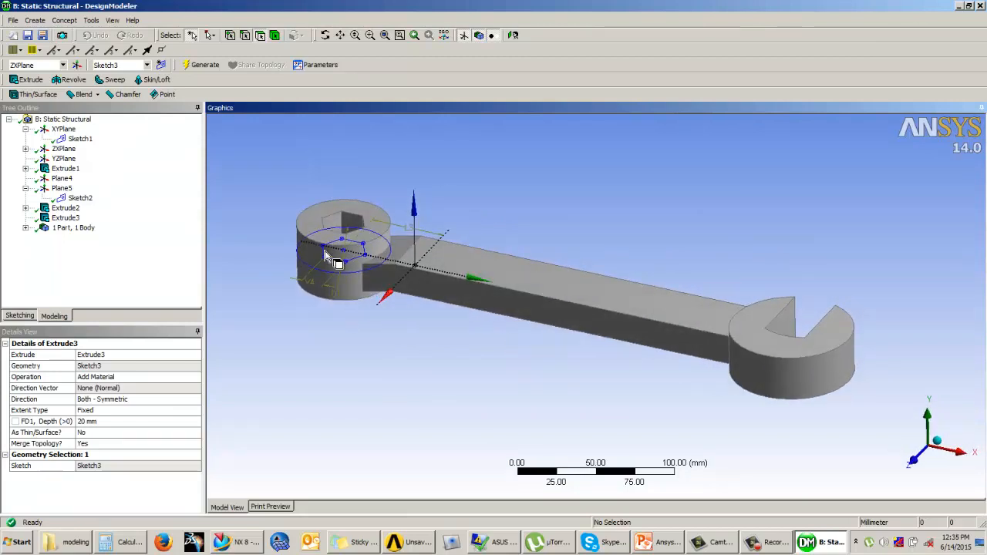
scroll(357, 271, "down", 2)
scroll(357, 271, "up", 2)
middle_click_drag(386, 291, 770, 351)
middle_click_drag(651, 319, 676, 351)
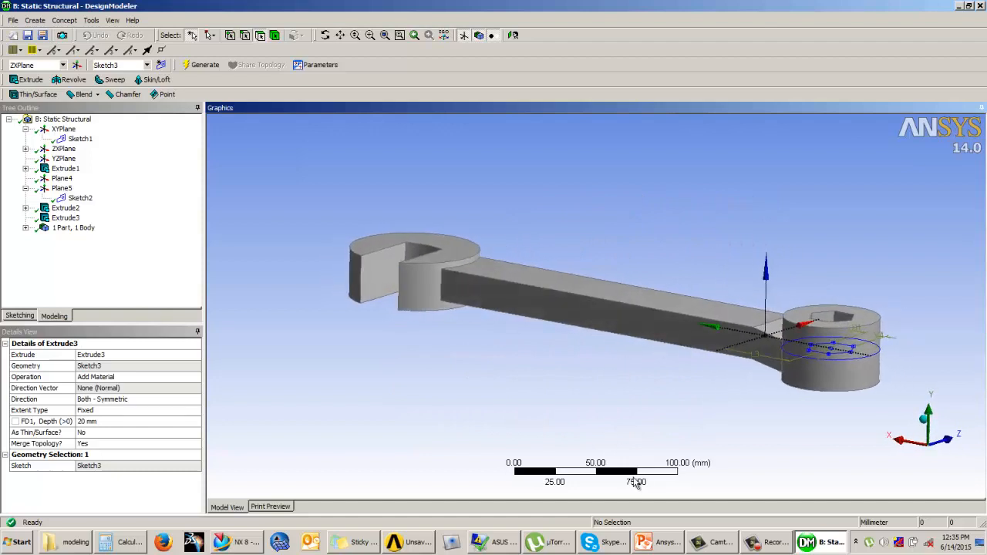
Examine the slotted head in plan view, then the whole wrench at an angle
left_click(929, 435)
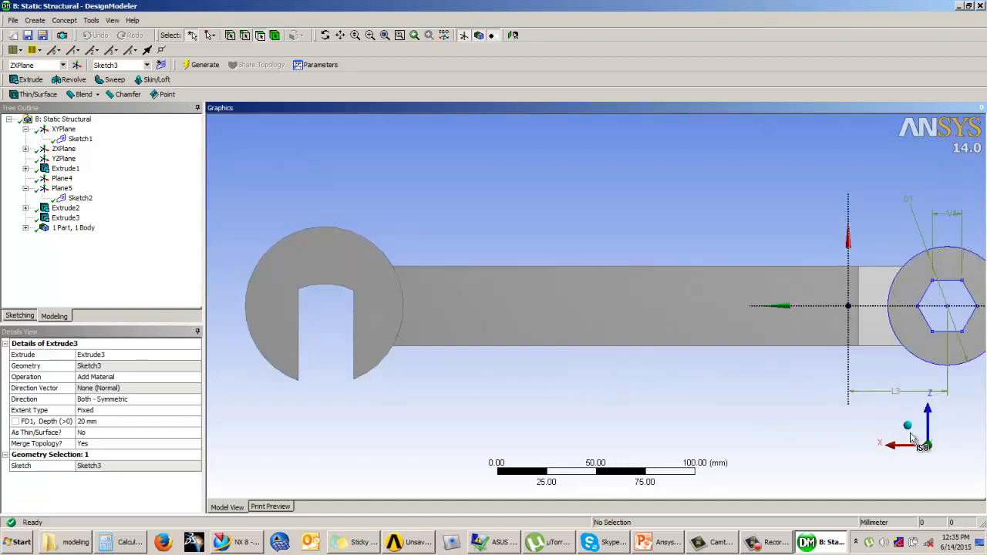
middle_click_drag(589, 307, 769, 384, "ctrl")
scroll(458, 428, "up", 3)
middle_click_drag(537, 399, 563, 401, "ctrl")
scroll(562, 376, "up", 2)
scroll(597, 333, "down", 3)
scroll(560, 387, "down", 1)
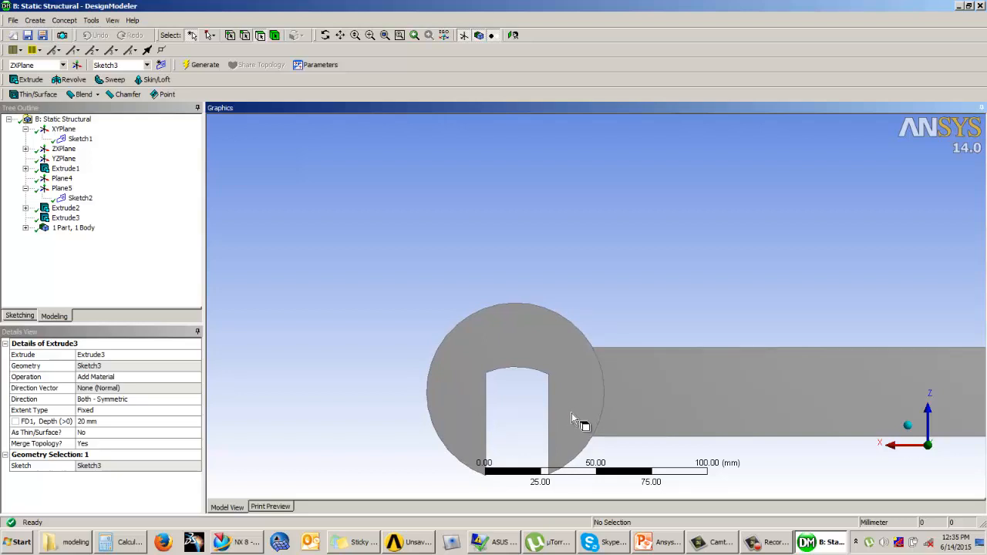
middle_click_drag(753, 398, 597, 359, "ctrl")
scroll(614, 365, "down", 1)
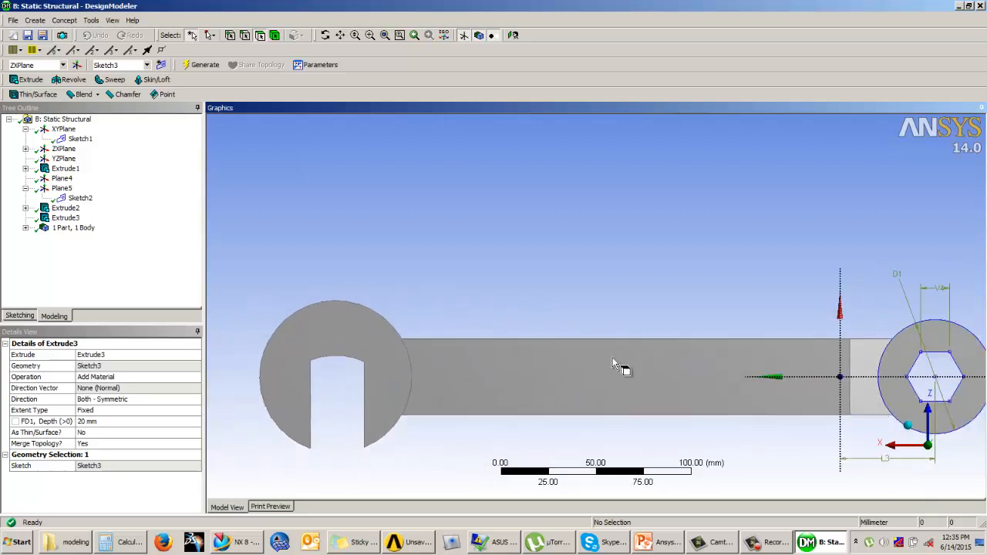
scroll(614, 365, "down", 3)
middle_click_drag(668, 363, 679, 468, "ctrl")
middle_click_drag(656, 396, 632, 275, "ctrl")
middle_click_drag(581, 384, 624, 488)
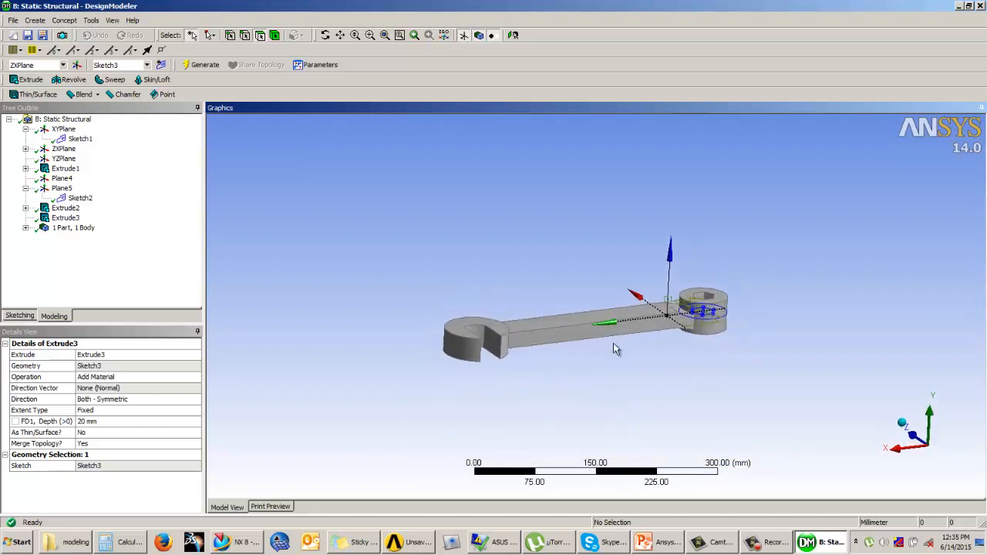
middle_click_drag(613, 343, 631, 308)
scroll(642, 360, "up", 4)
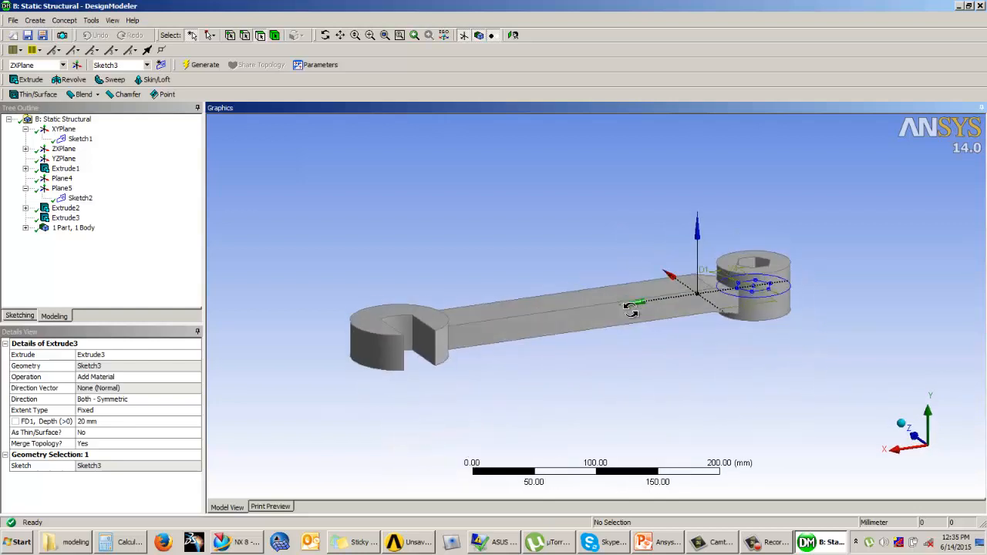
Select the beam's long side face and start a new sketch on it, viewed face-on
left_click(144, 274)
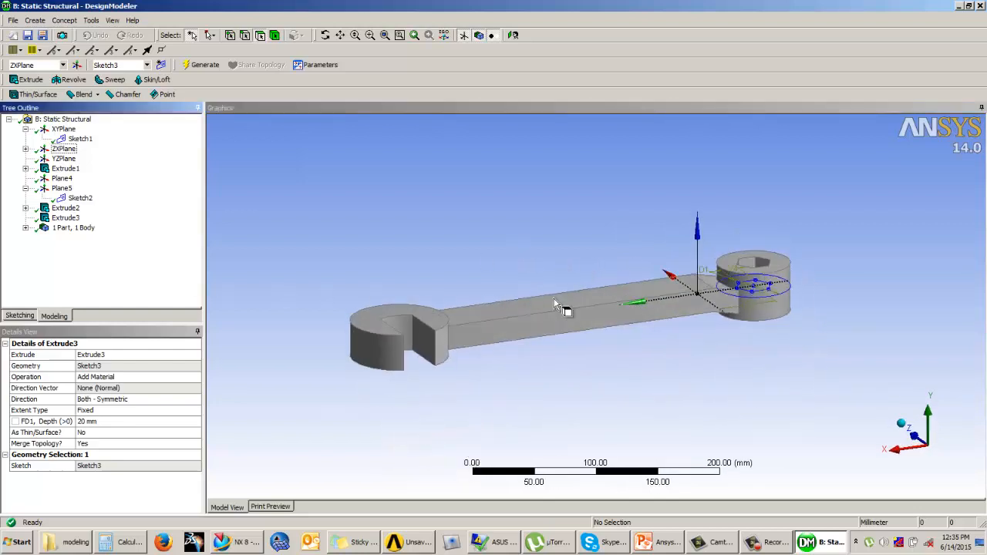
left_click(497, 260)
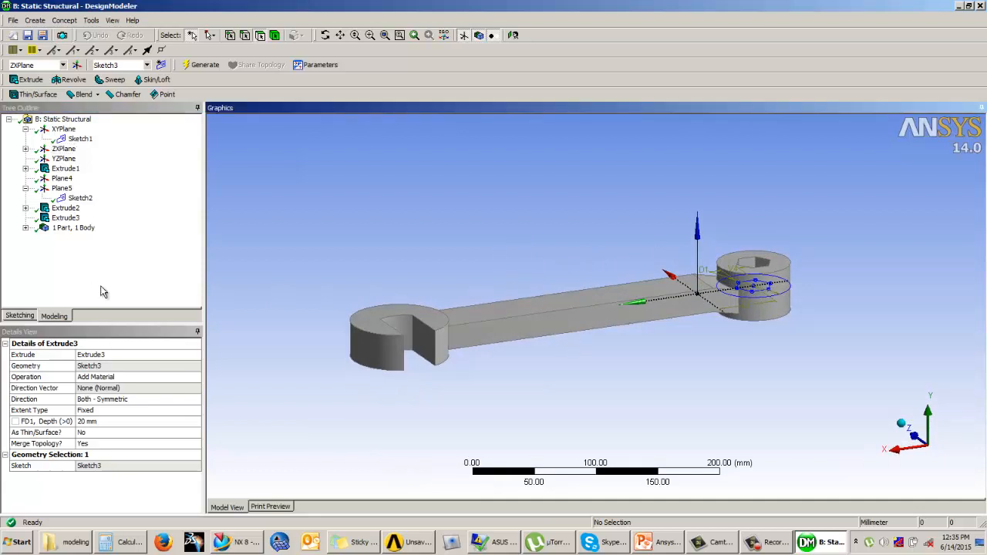
left_click(508, 329)
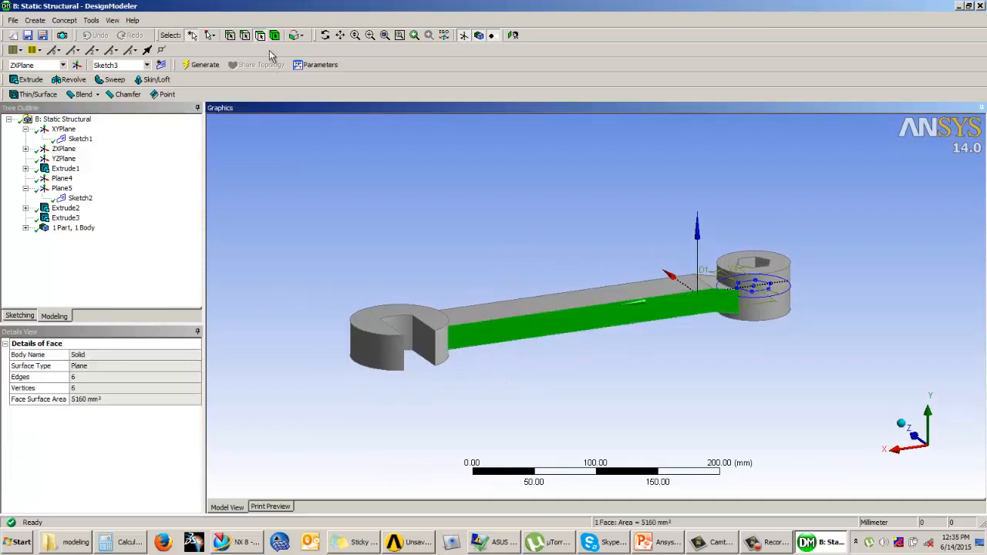
left_click(128, 242)
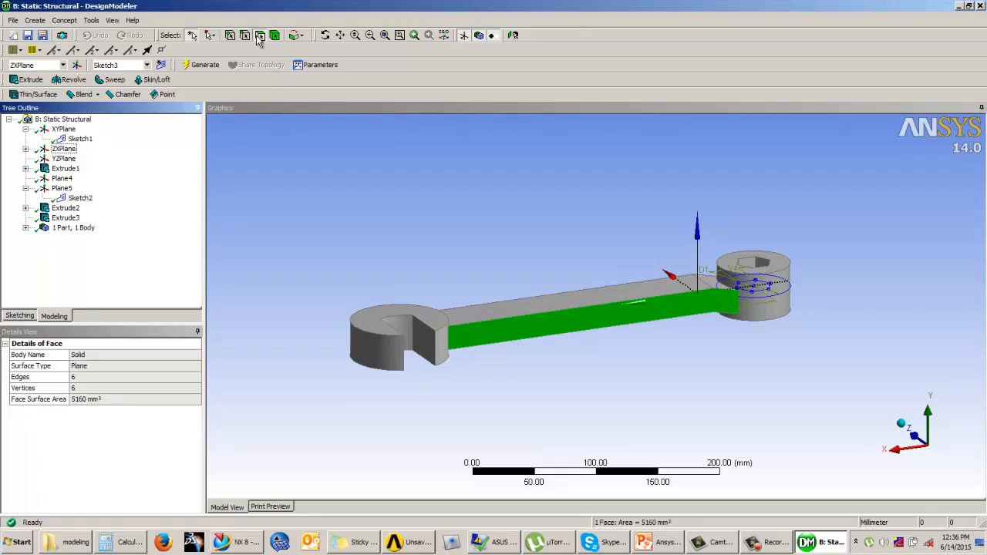
left_click(500, 370)
left_click(499, 337)
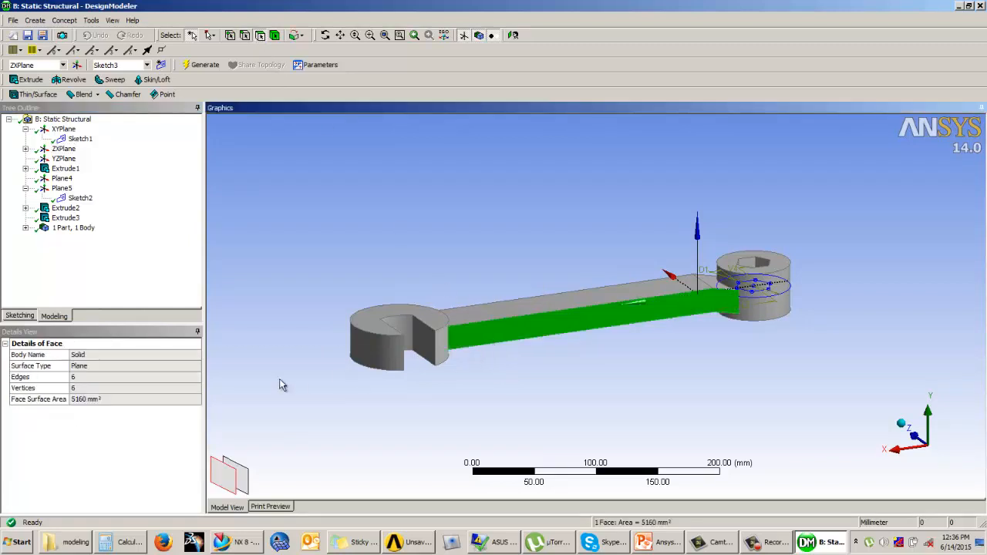
left_click(20, 316)
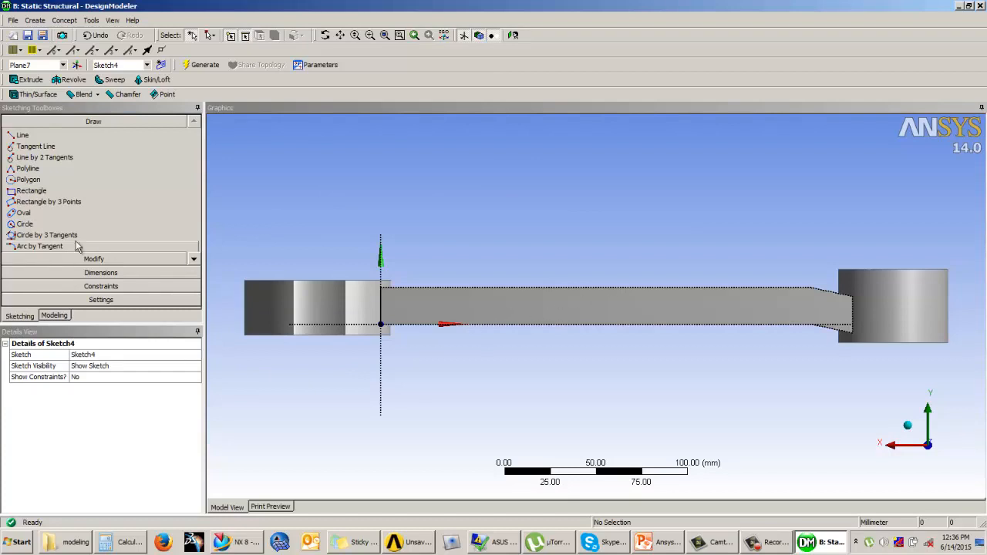
left_click(23, 213)
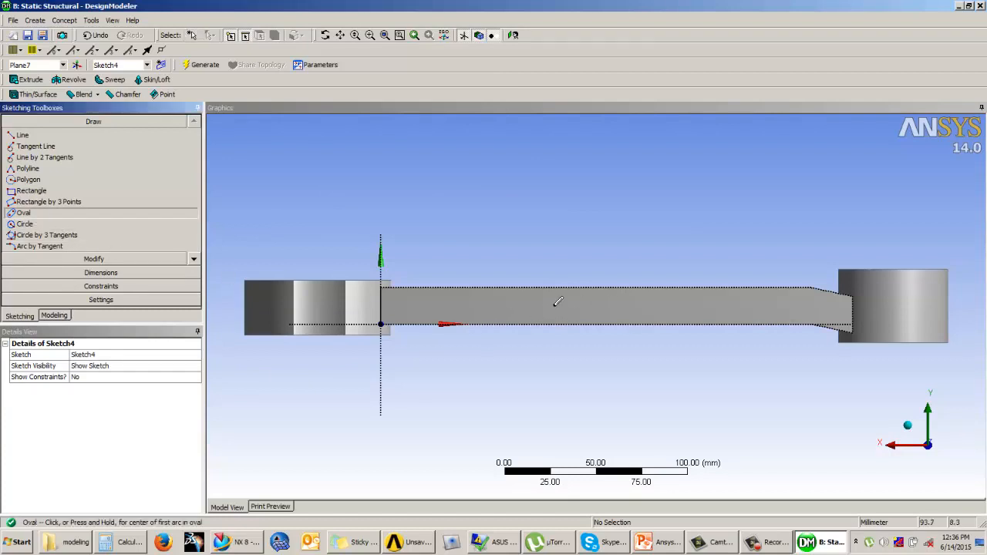
left_click(560, 304)
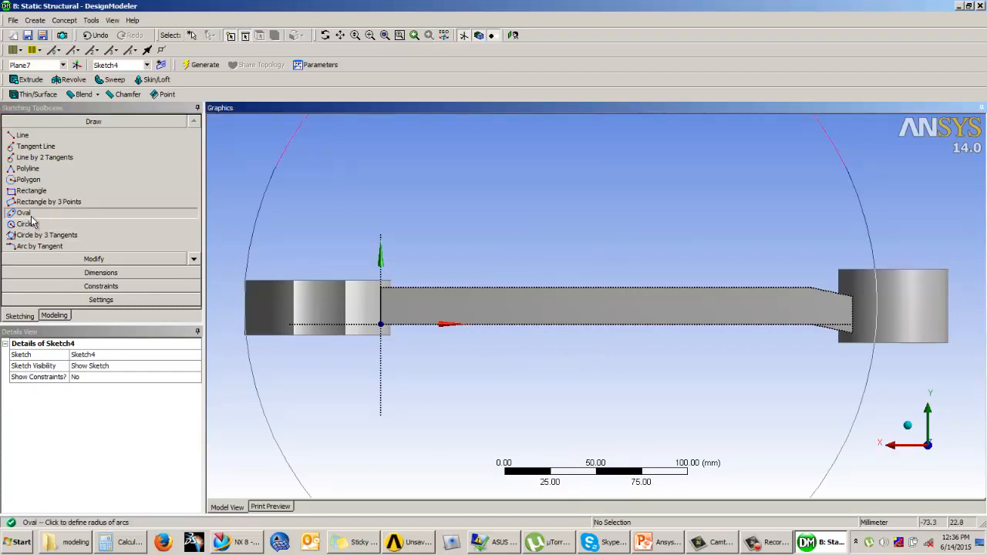
left_click(566, 306)
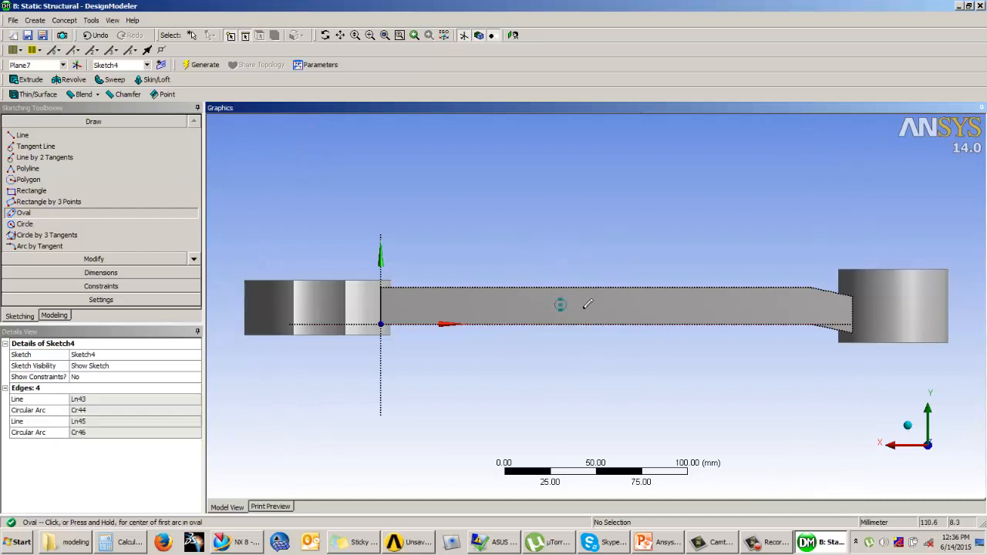
key("ctrl+z")
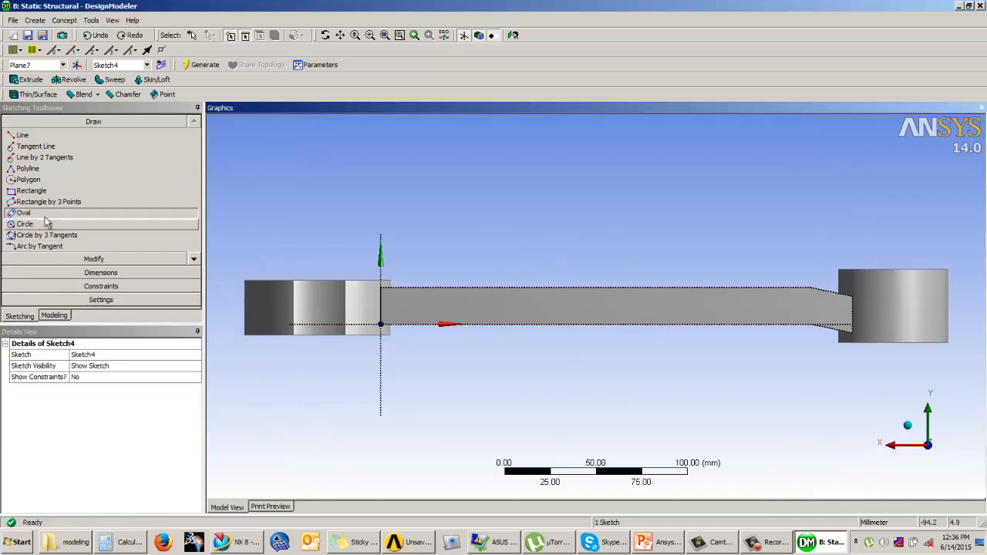
Sketch a horizontal oval midway along the beam's side face, about 45 mm between arc centres and about 3.5 mm in radius
left_click(541, 302)
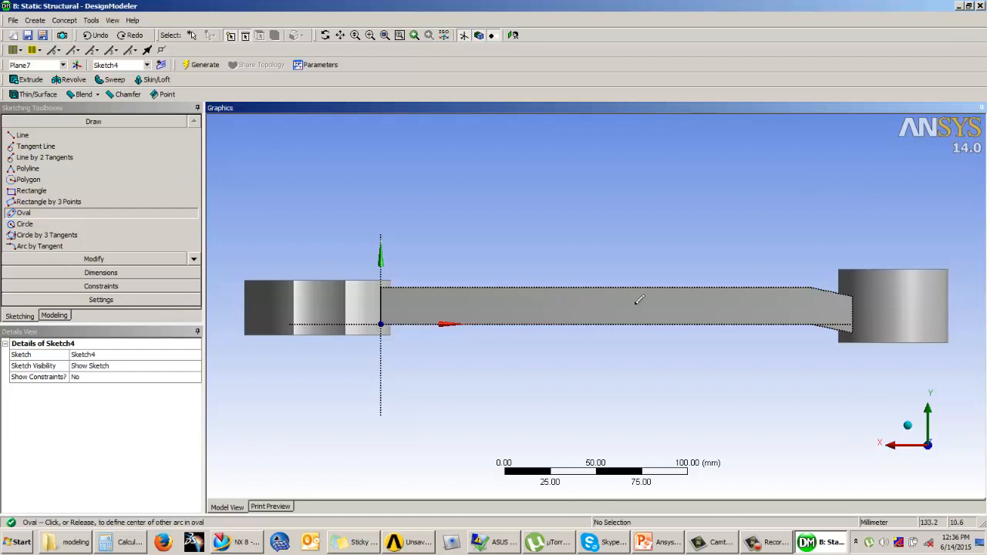
left_click(624, 302)
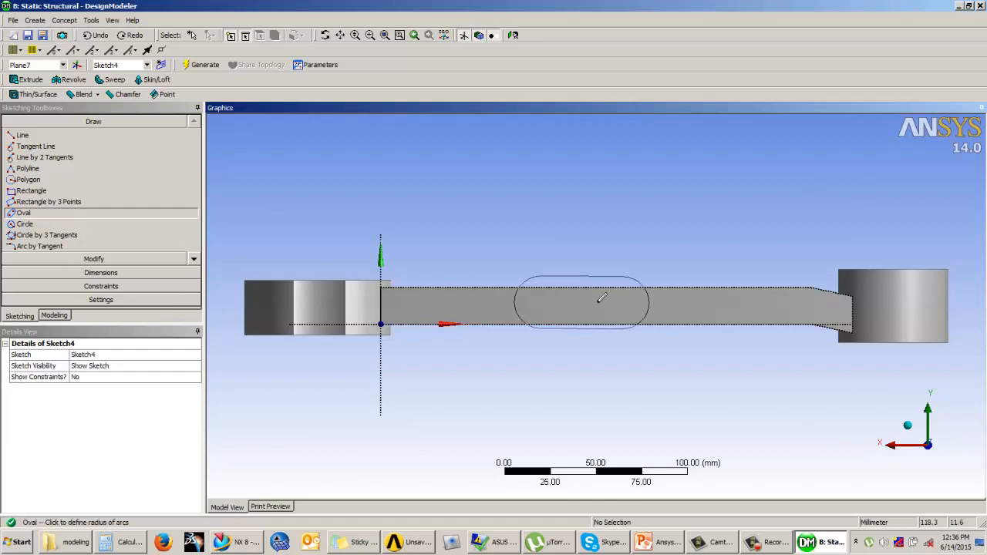
left_click(632, 302)
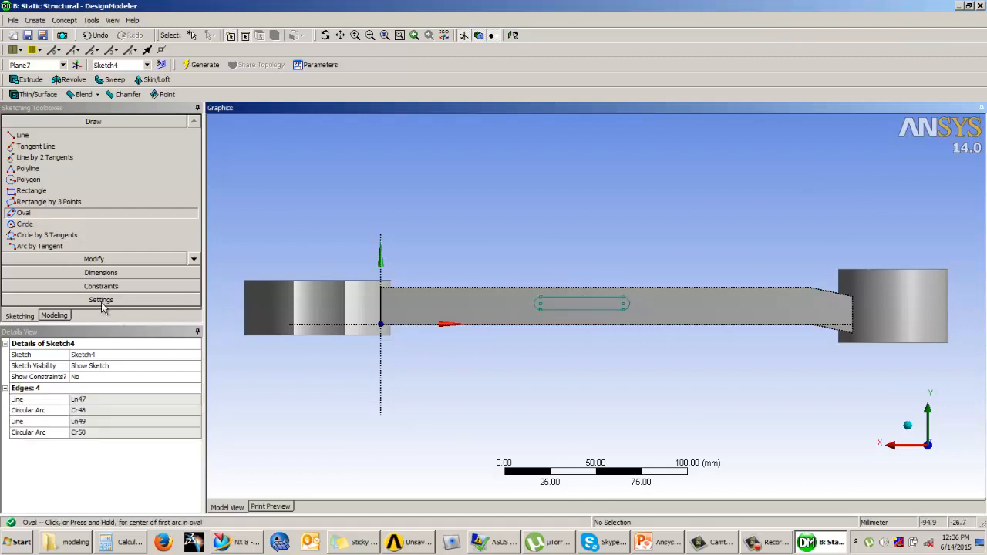
Dimension the horizontal distance between the oval's two arc centres, placing the dimension below the beam
left_click(100, 272)
left_click(40, 195)
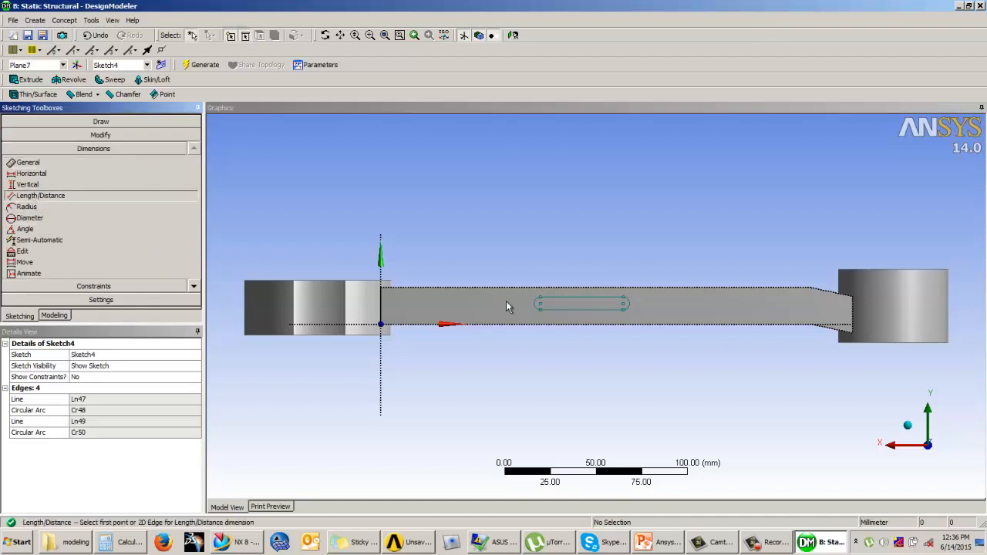
left_click(605, 309)
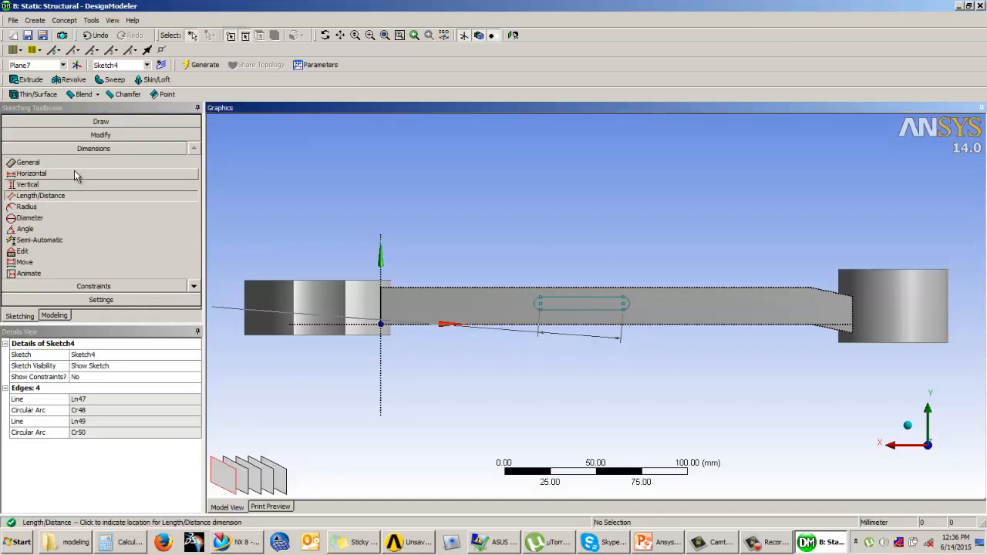
left_click(31, 162)
left_click(32, 174)
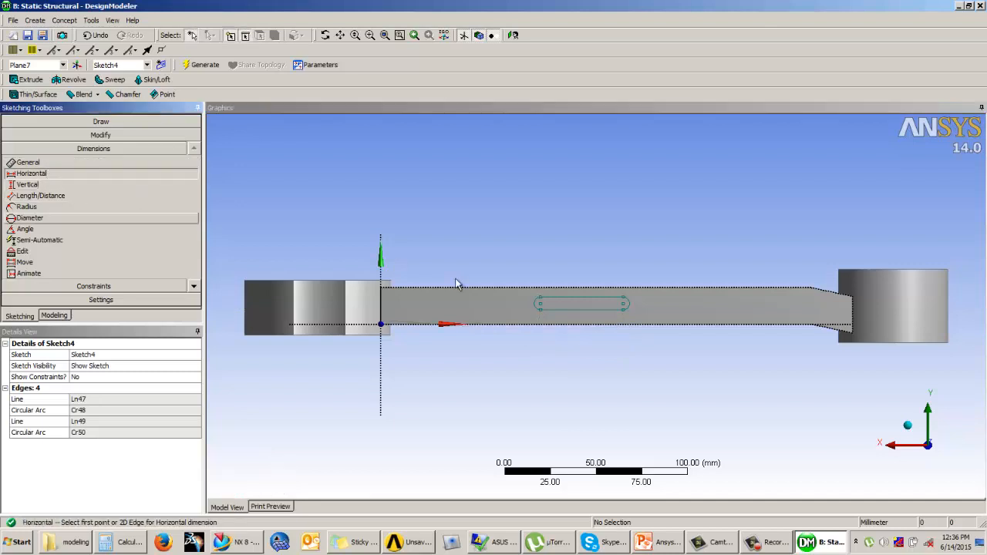
left_click(543, 308)
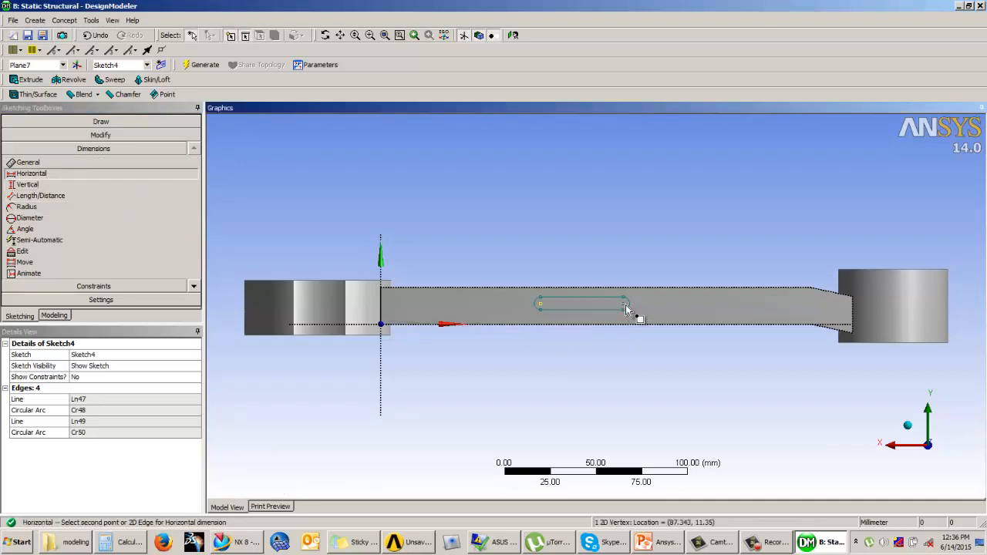
left_click(625, 304)
left_click(611, 357)
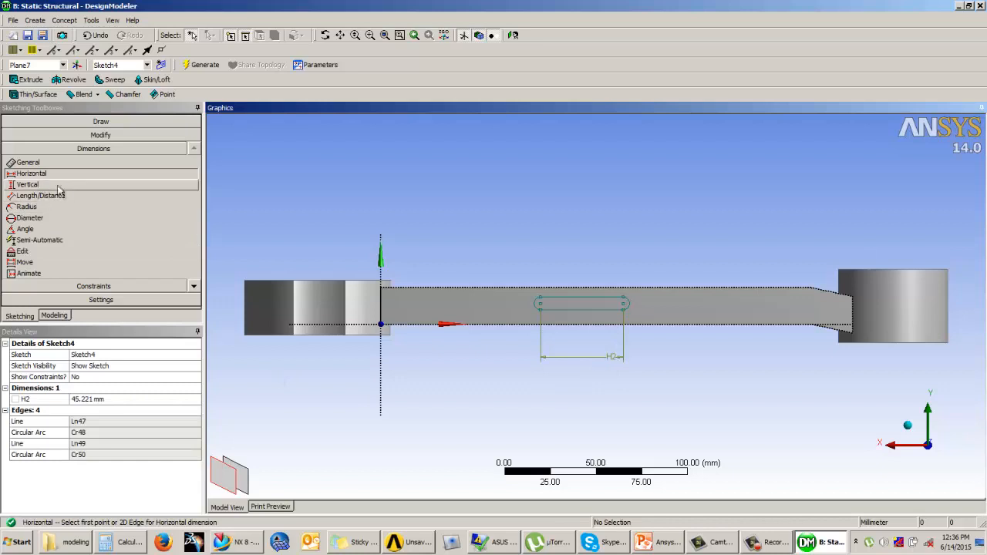
Dimension the radius of the oval's end arc nearest the slotted head and set it to 3.5 mm
left_click(28, 163)
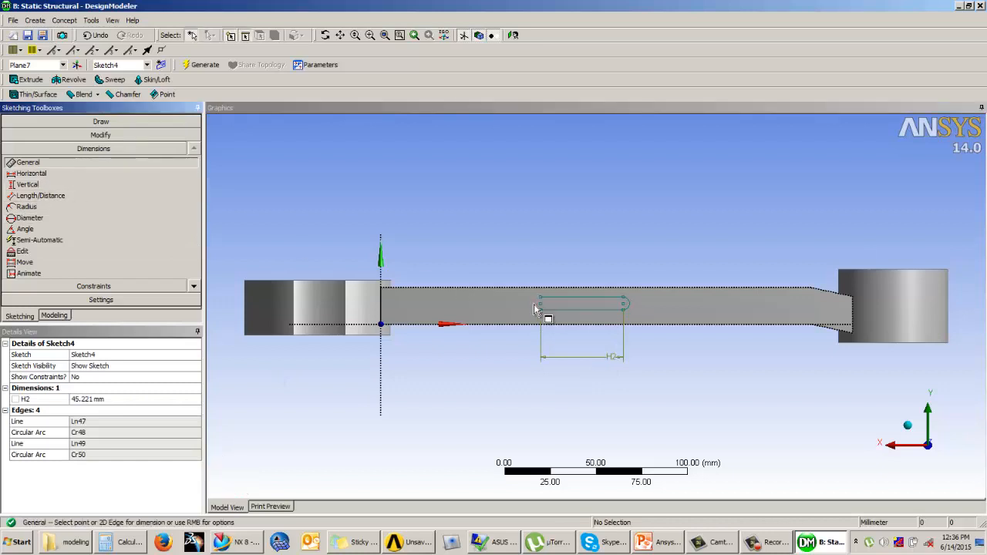
left_click(537, 310)
left_click(497, 241)
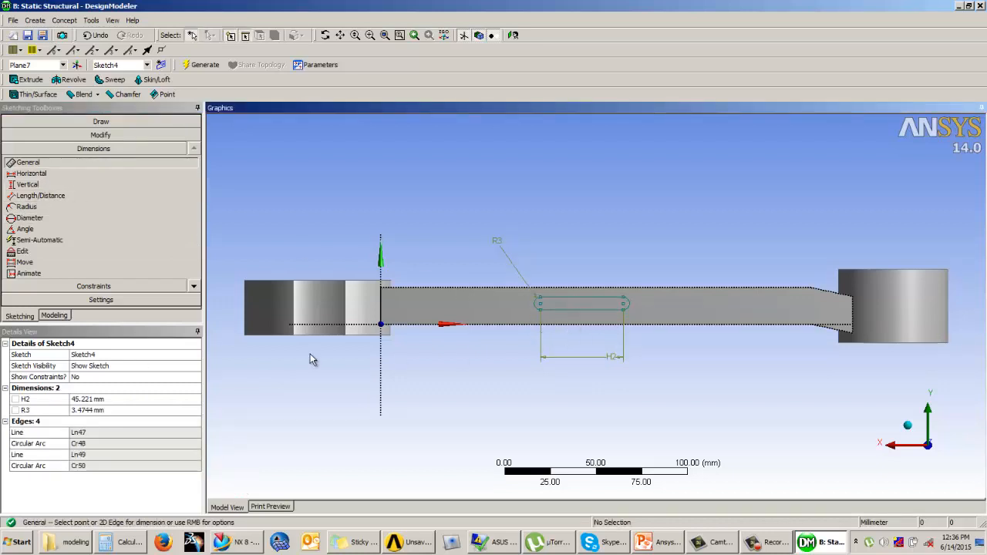
left_click(96, 411)
key("BackSpace")
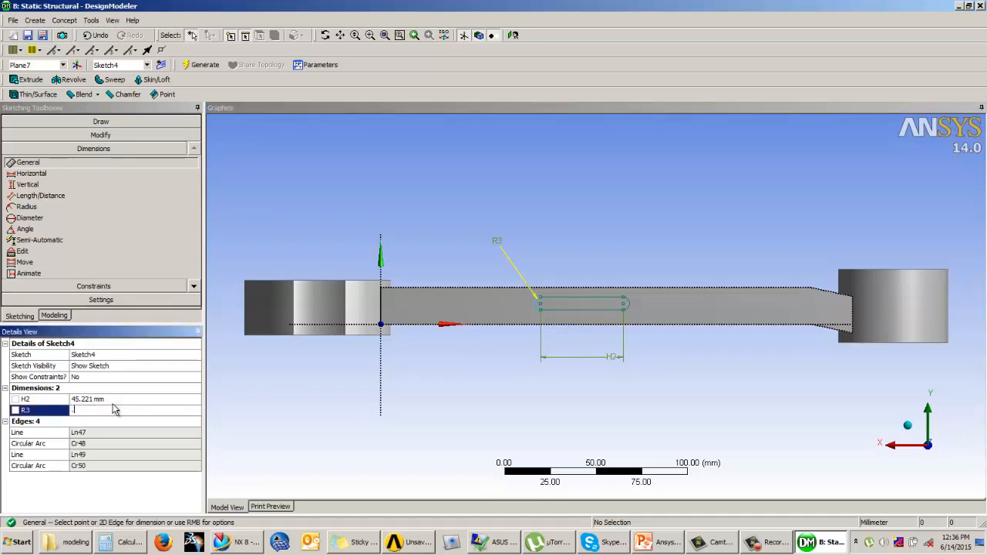
type("3.5")
key("Return")
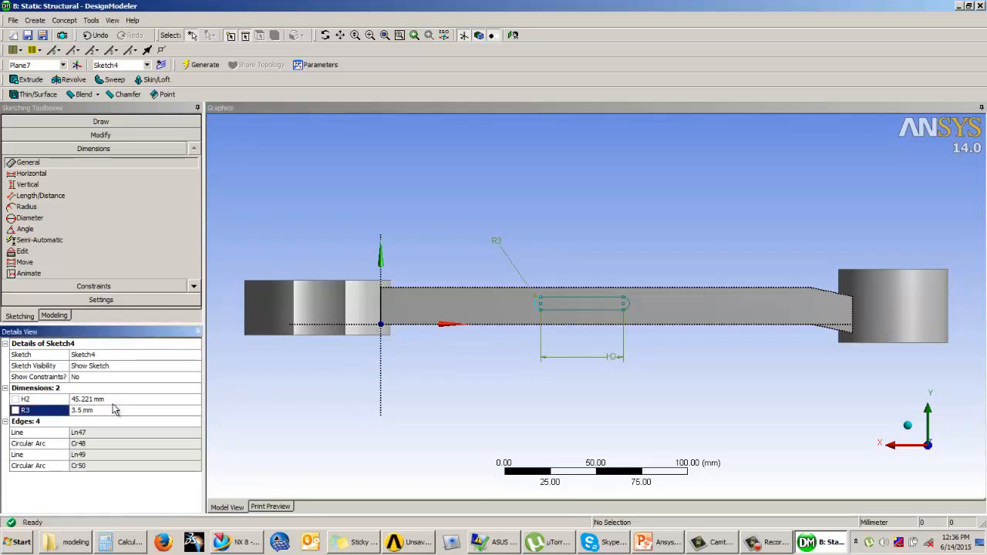
Set the horizontal distance between the oval's arc centres to 45 mm
left_click(105, 399)
type("45")
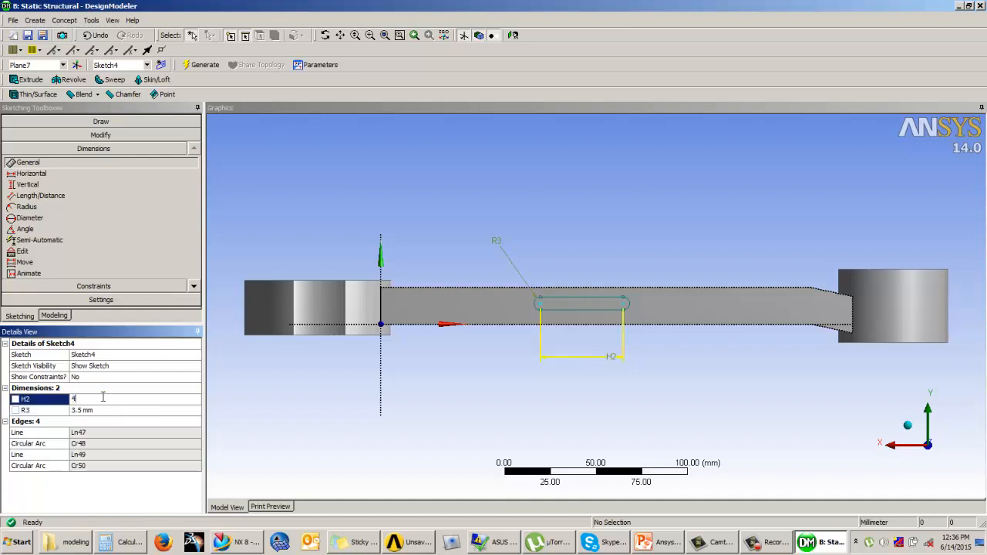
key("Return")
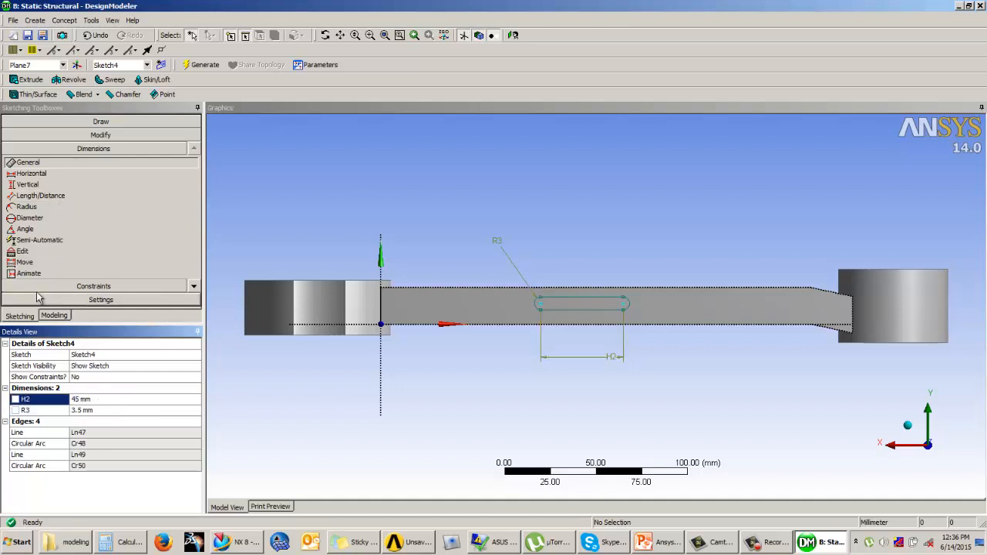
Dimension the distance from the beam's lower edge to the oval's lower straight line and set it to 7.5 mm
left_click(40, 195)
left_click(583, 324)
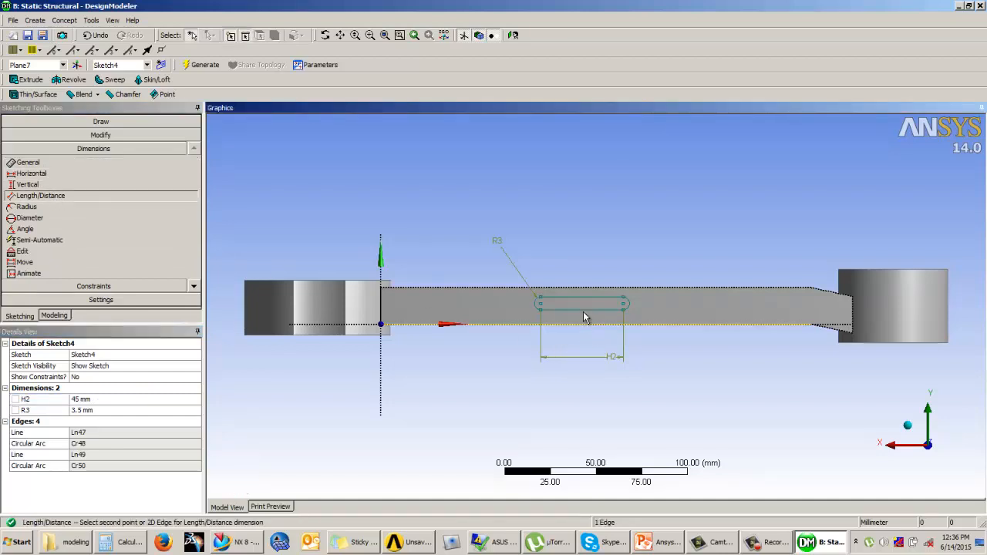
left_click(583, 310)
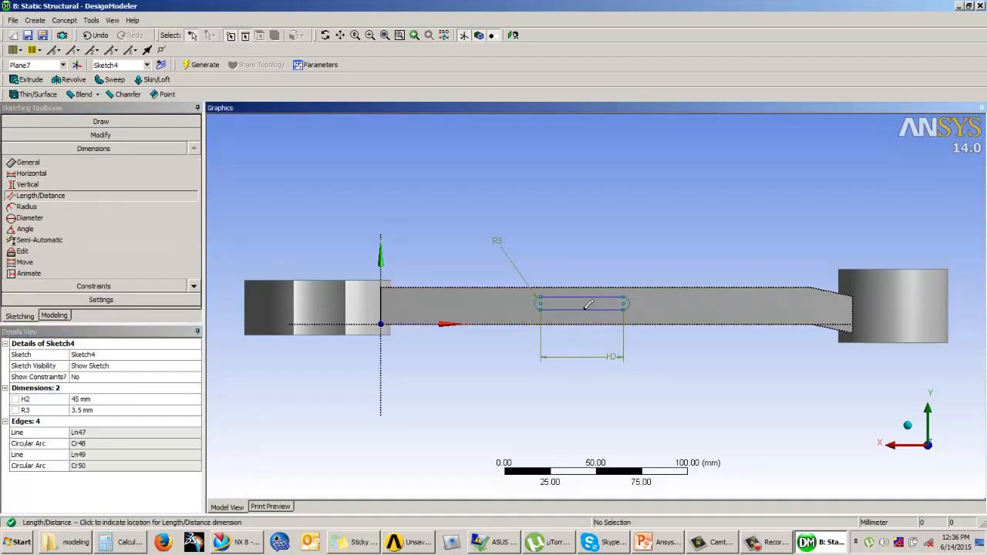
left_click(460, 330)
left_click(95, 410)
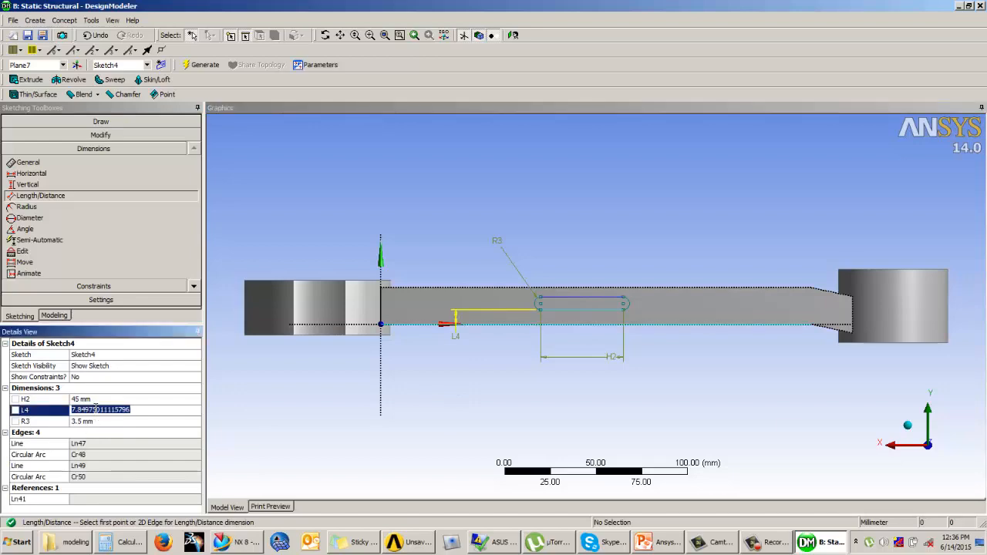
type("7.5")
key("Return")
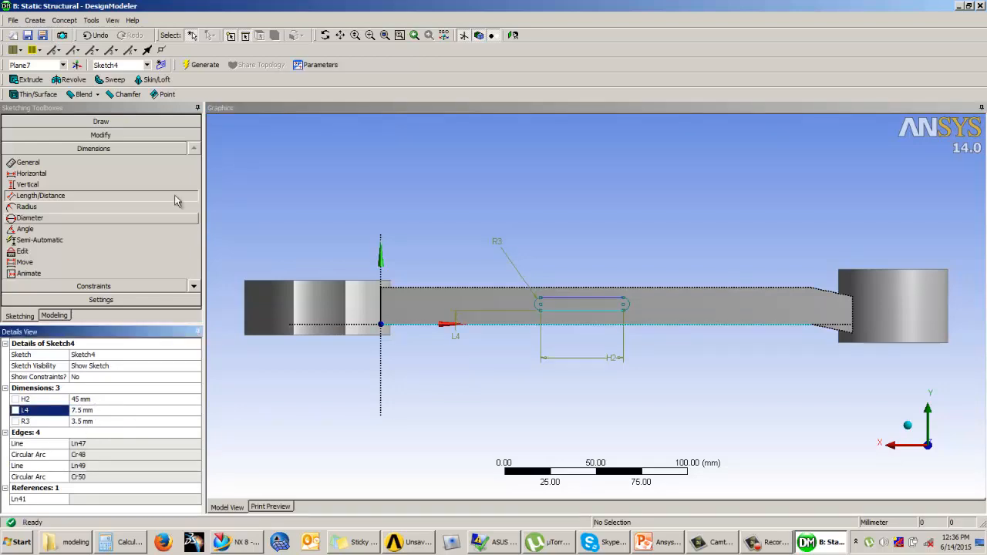
Extrude the oval sketch 20 mm as Cut Material in the Reversed direction and generate the slot in the beam
left_click(56, 316)
middle_click_drag(497, 324, 285, 297)
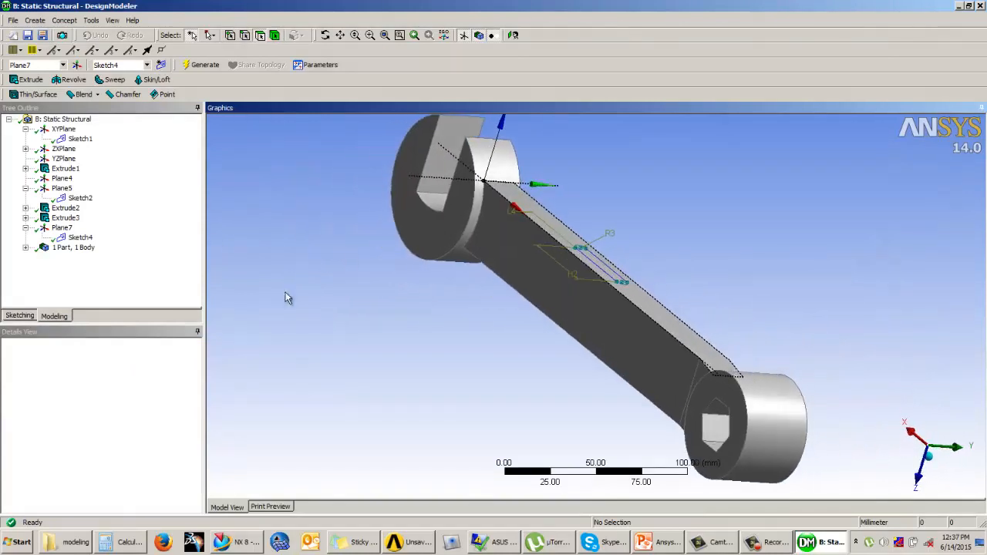
left_click(26, 80)
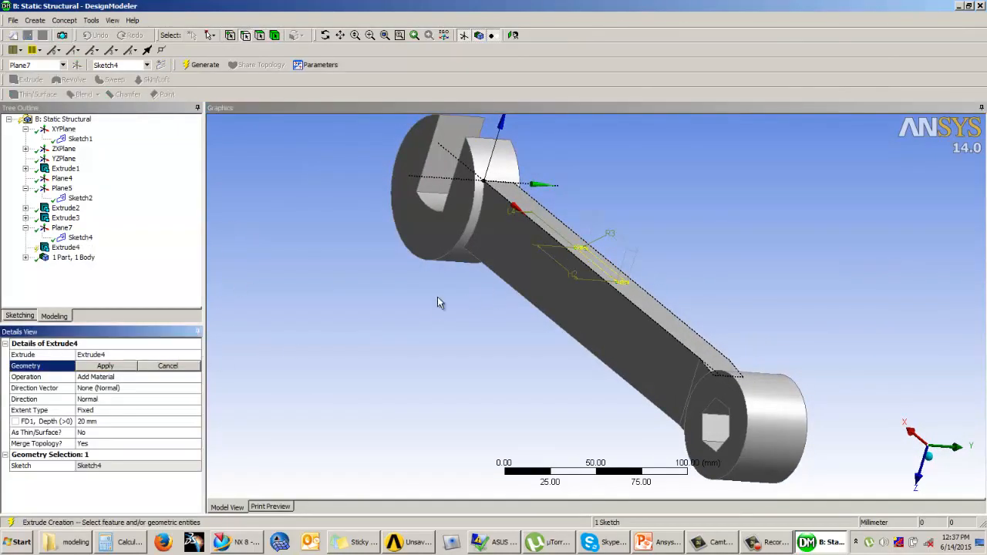
left_click(167, 401)
left_click(195, 400)
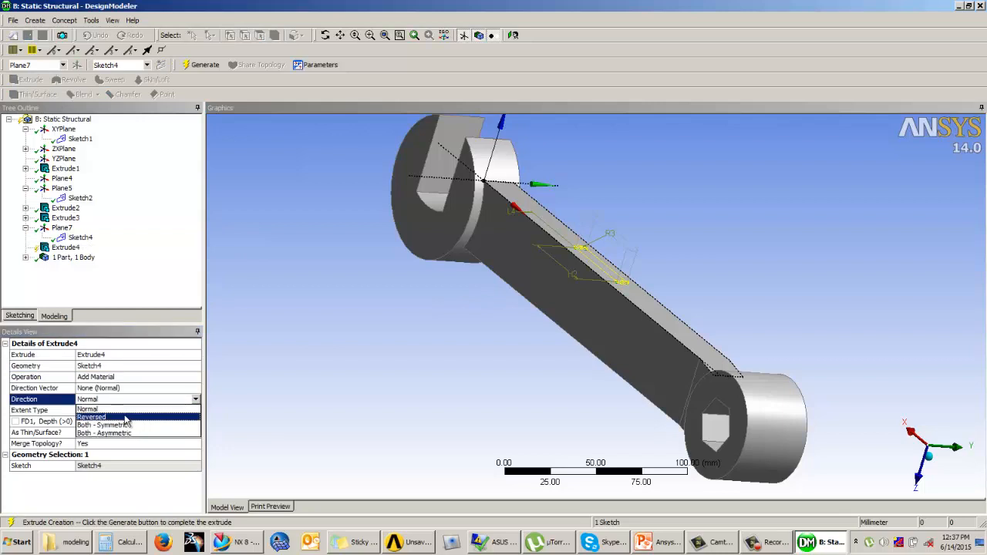
left_click(126, 421)
left_click(127, 377)
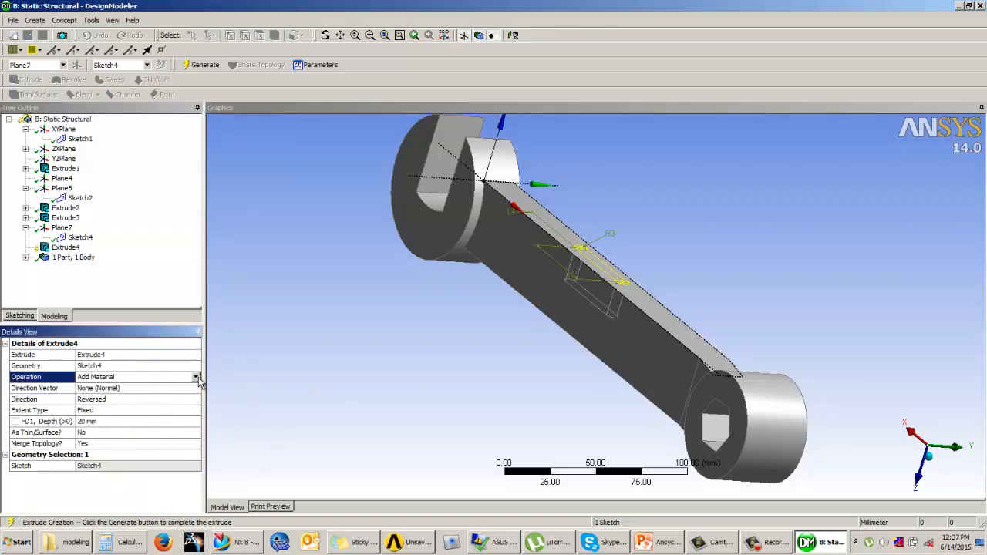
left_click(115, 377)
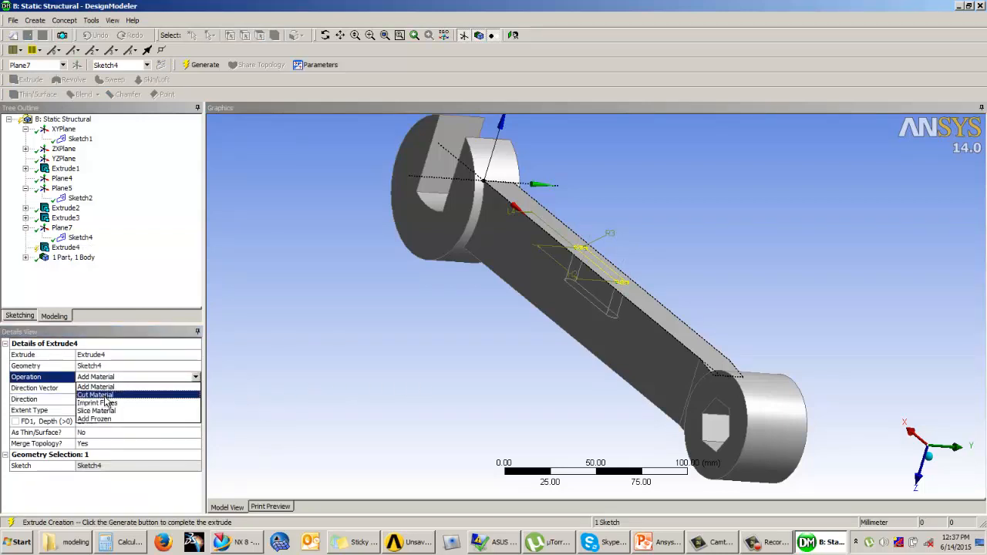
left_click(100, 395)
left_click(189, 67)
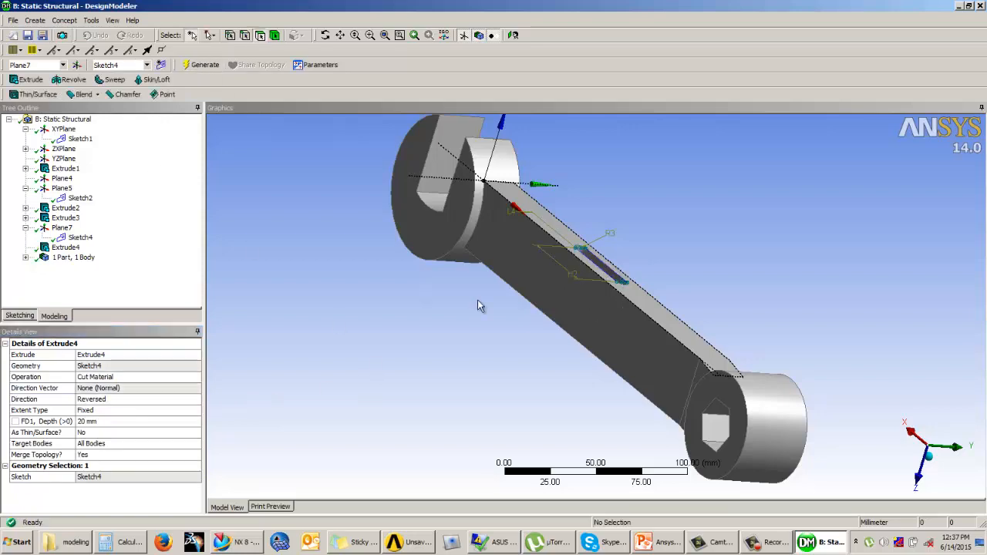
middle_click_drag(477, 299, 711, 386)
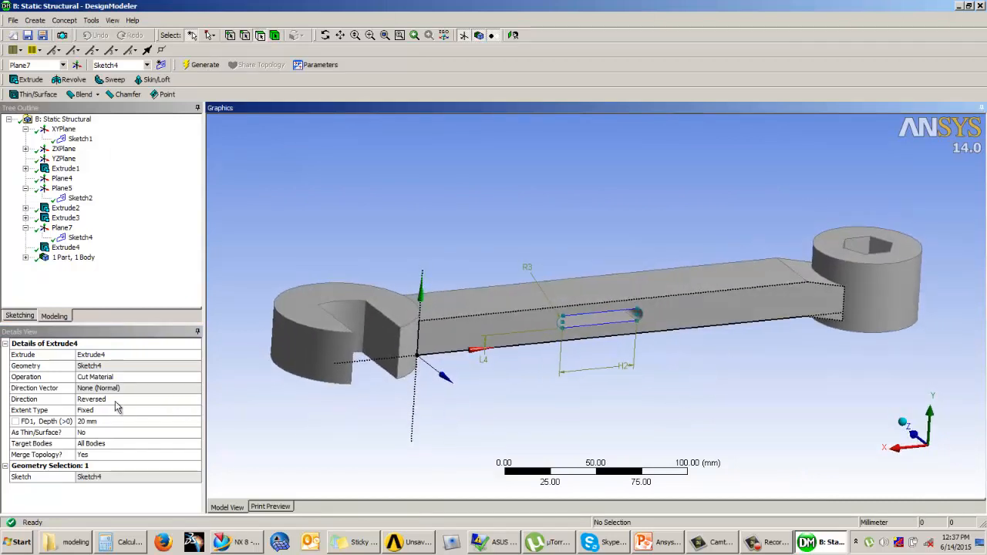
Change the oval extrusion's operation to Slice Material and regenerate the model
left_click(129, 379)
left_click(196, 377)
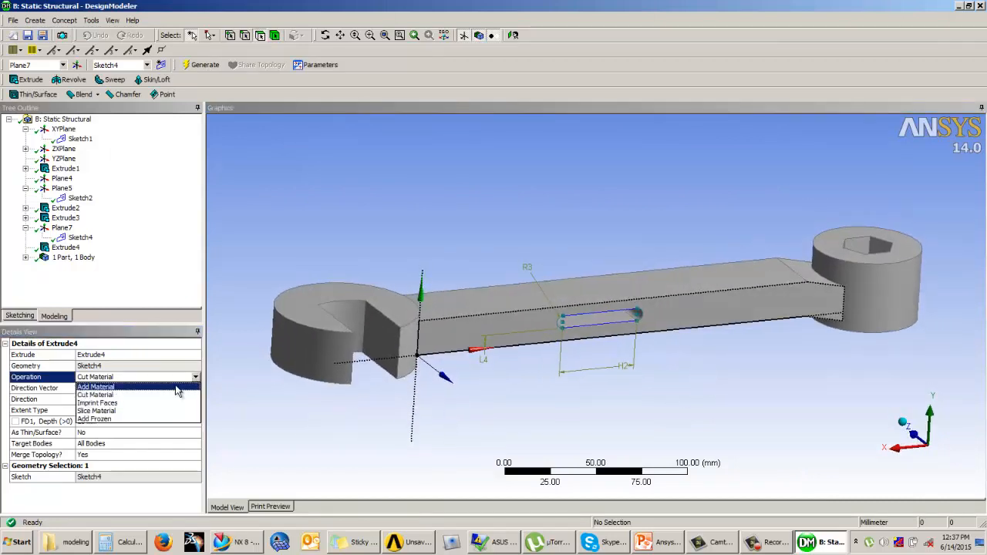
left_click(111, 413)
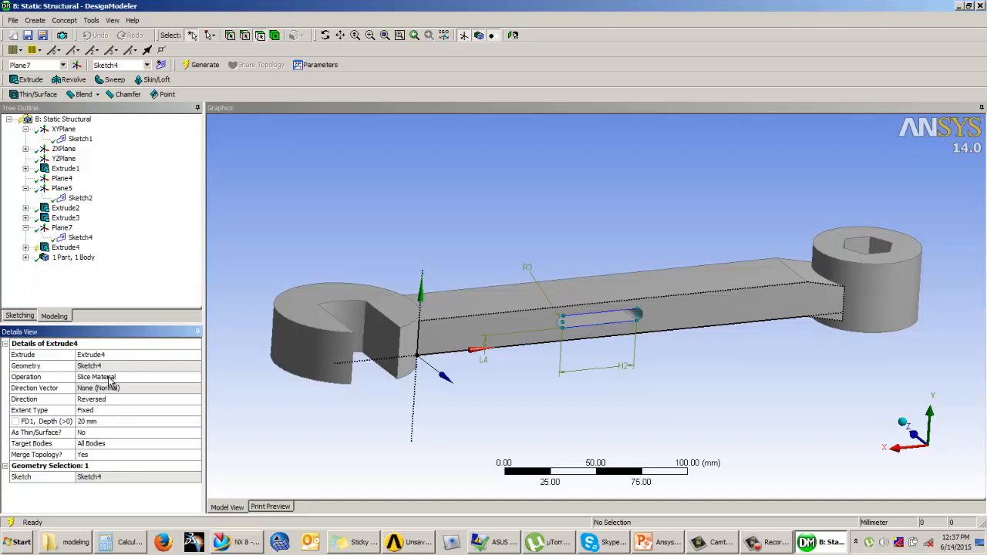
left_click(205, 67)
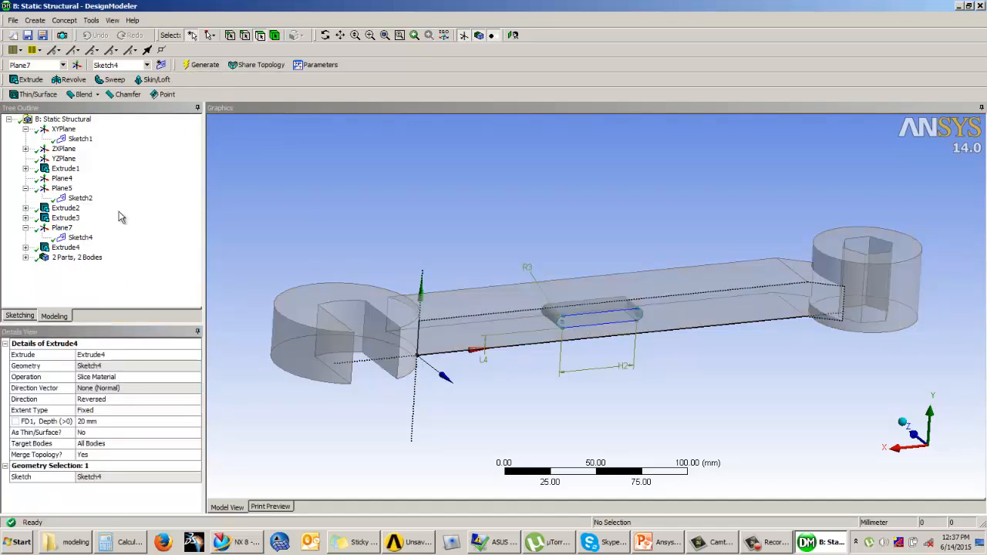
Expand the model's list of bodies and select each solid in turn to identify the wrench and the oval piece
left_click(25, 259)
left_click(75, 268)
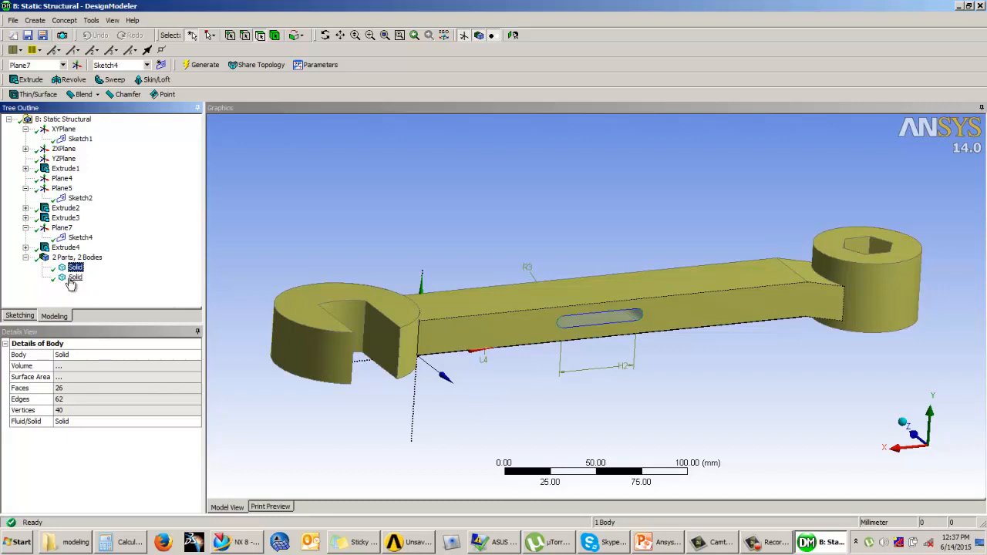
left_click(71, 277)
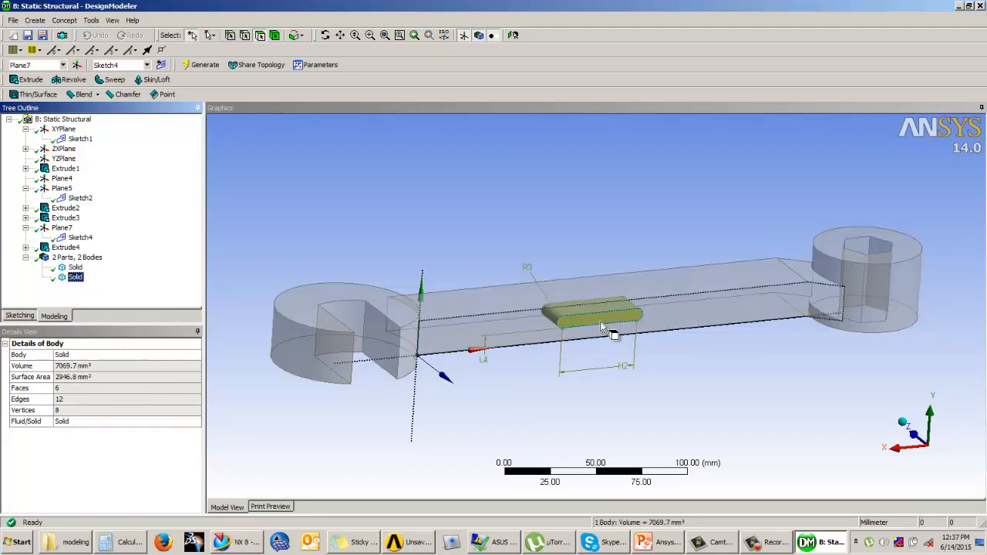
Hide the sliced oval body and examine the opening in the beam
right_click(74, 268)
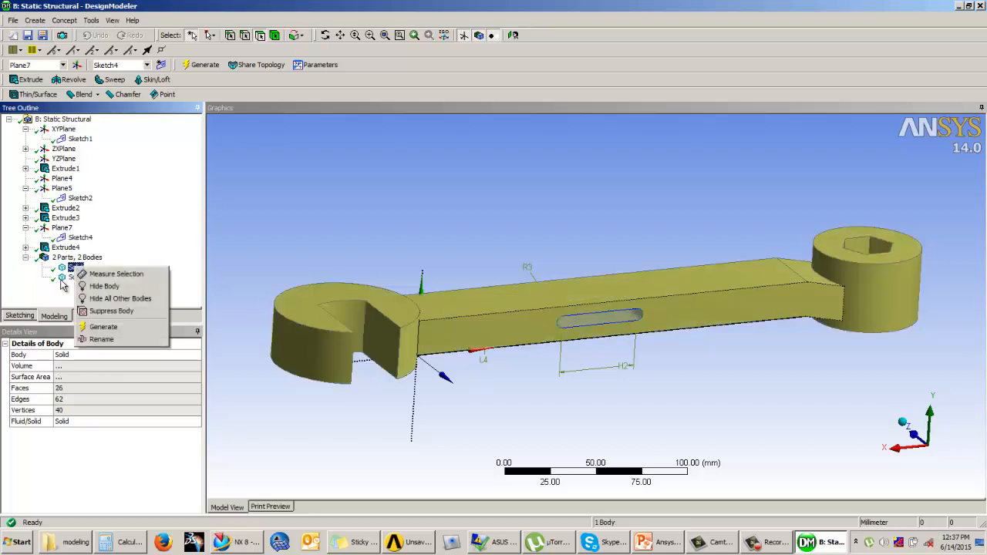
left_click(66, 278)
right_click(75, 279)
left_click(113, 287)
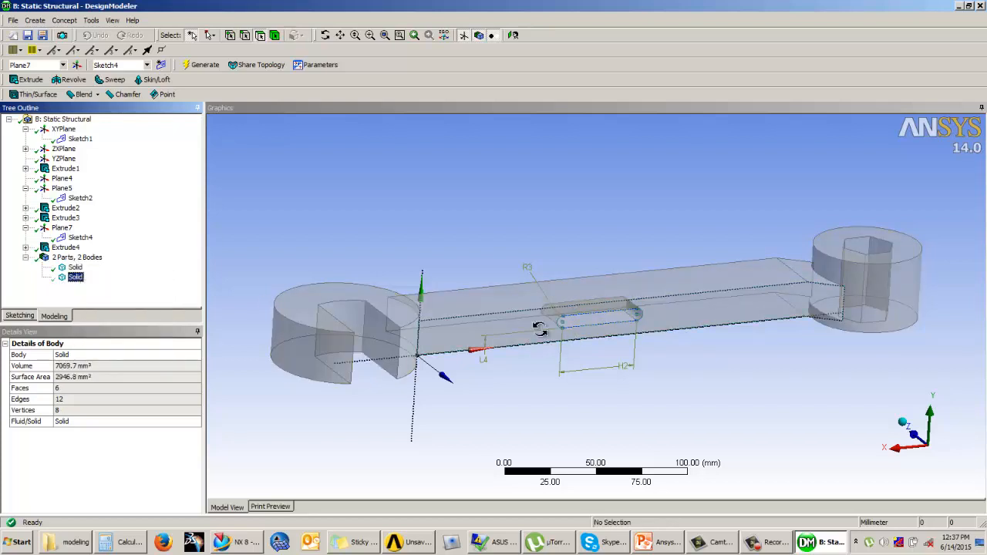
mouse_move(535, 330)
middle_mouse_down()
mouse_move(528, 324)
mouse_move(524, 346)
middle_mouse_up()
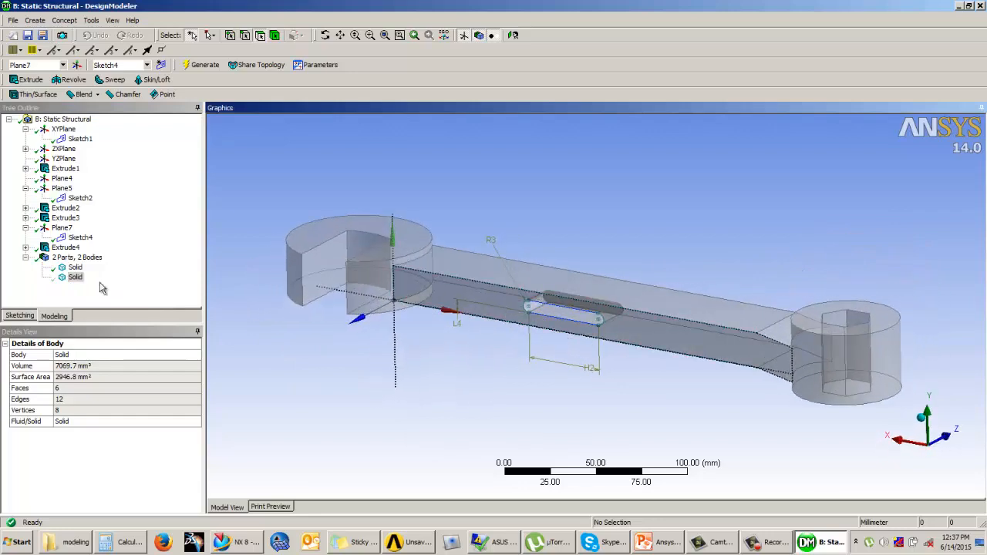
scroll(611, 299, "up", 3)
middle_click_drag(611, 299, 641, 314)
Hide the wrench body and show the oval body on its own
right_click(74, 277)
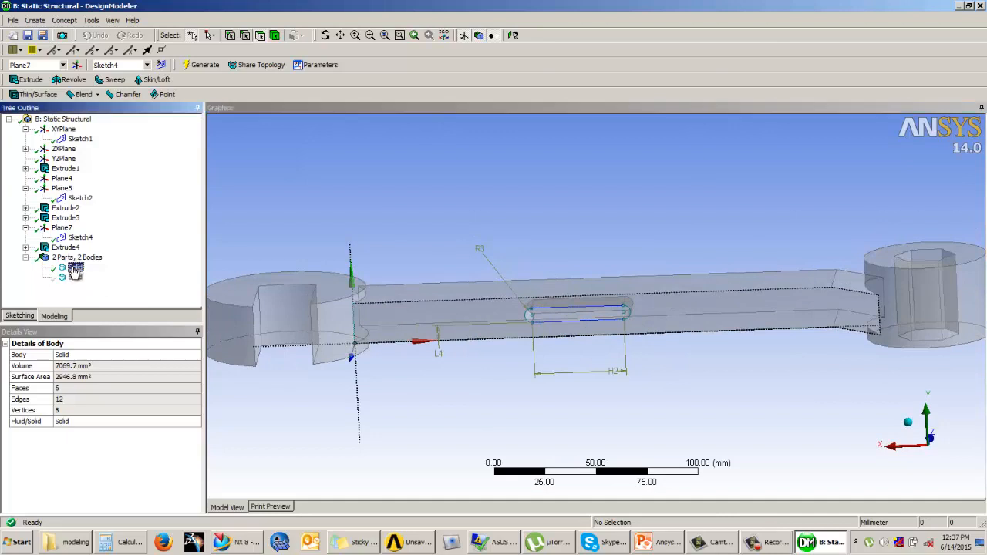
left_click(100, 286)
right_click(74, 278)
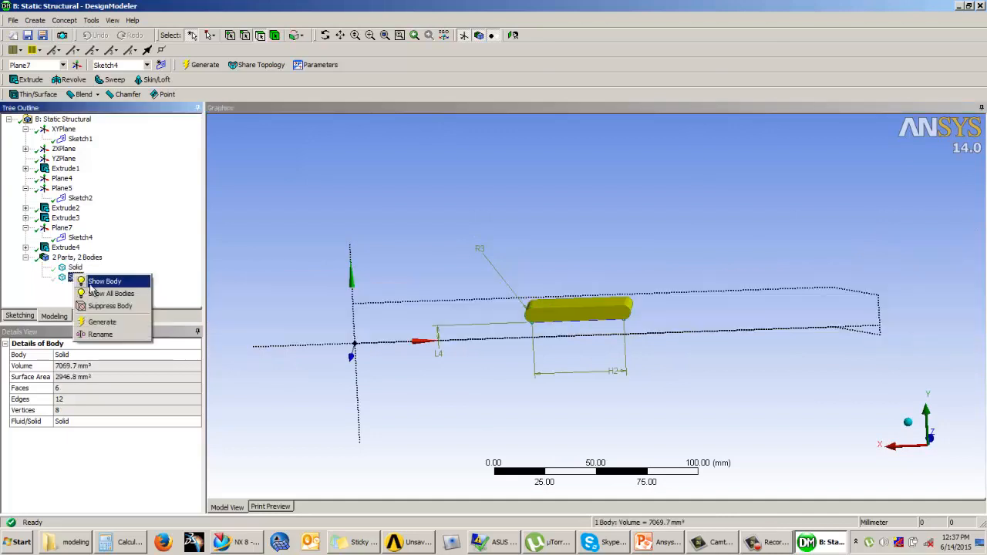
left_click(97, 284)
middle_click_drag(575, 308, 632, 308)
Show the wrench body again and select the oval body to examine its details
right_click(73, 269)
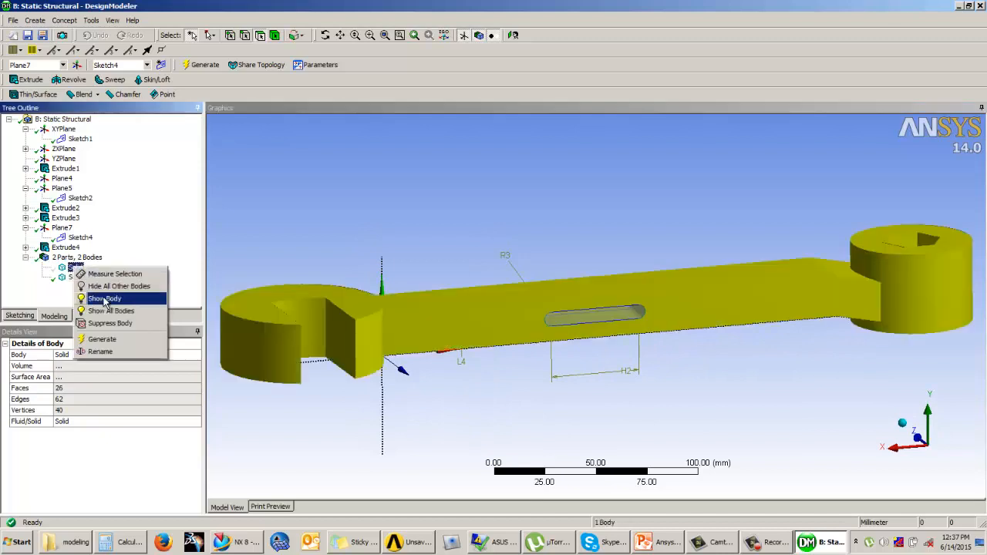
left_click(104, 311)
middle_click_drag(560, 222, 552, 245)
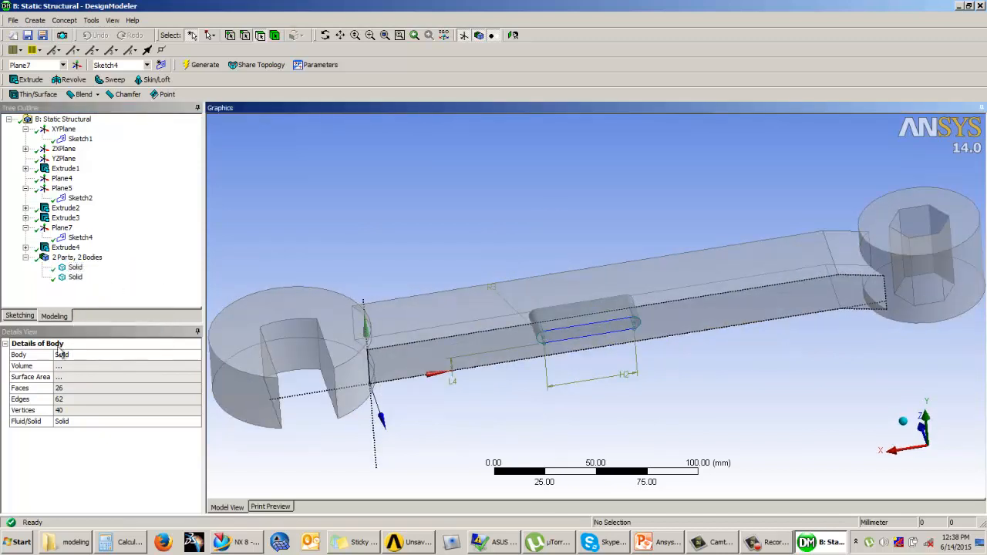
left_click(75, 278)
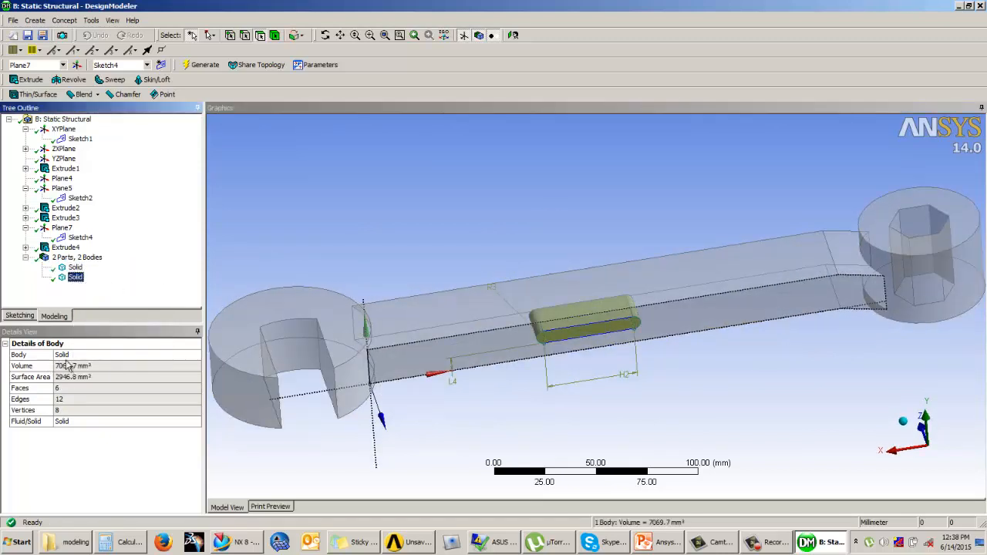
Change the oval extrusion's operation to Add Frozen and regenerate the model
left_click(67, 219)
left_click(65, 248)
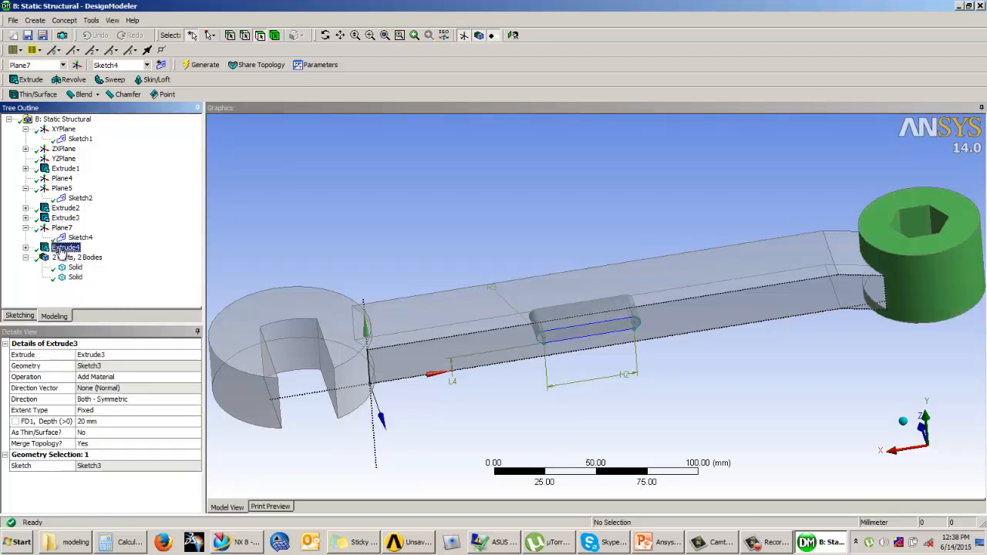
left_click(144, 377)
left_click(196, 377)
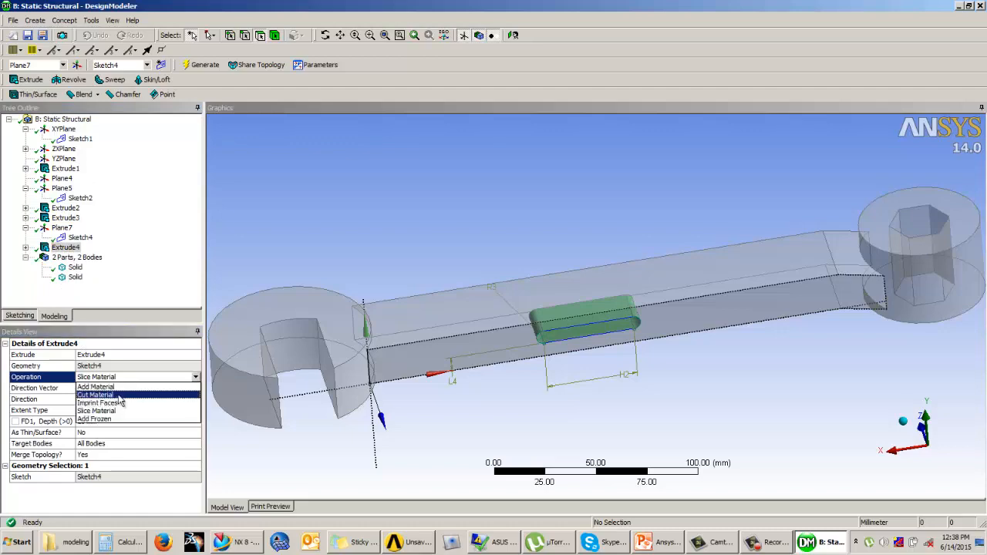
left_click(129, 398)
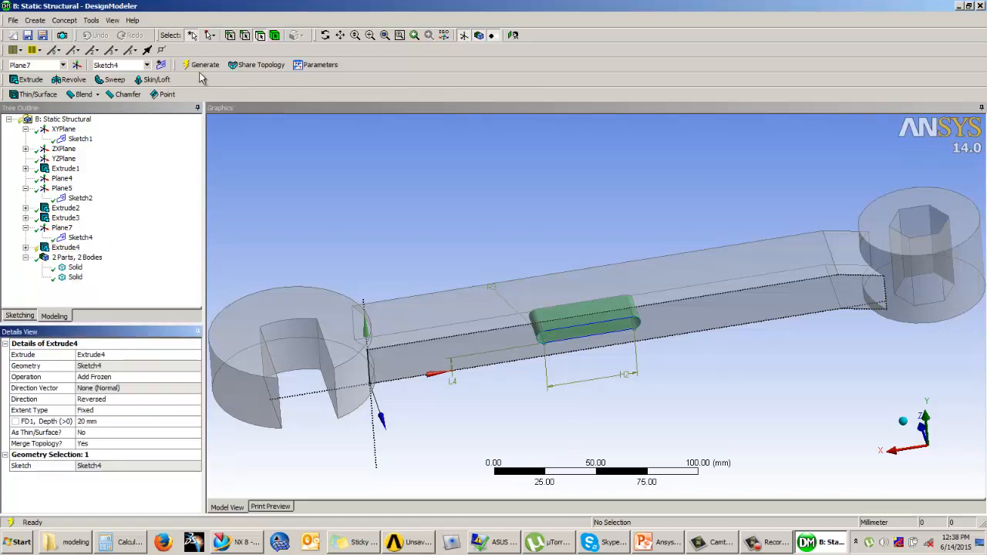
key("F5")
middle_click_drag(596, 316, 614, 251)
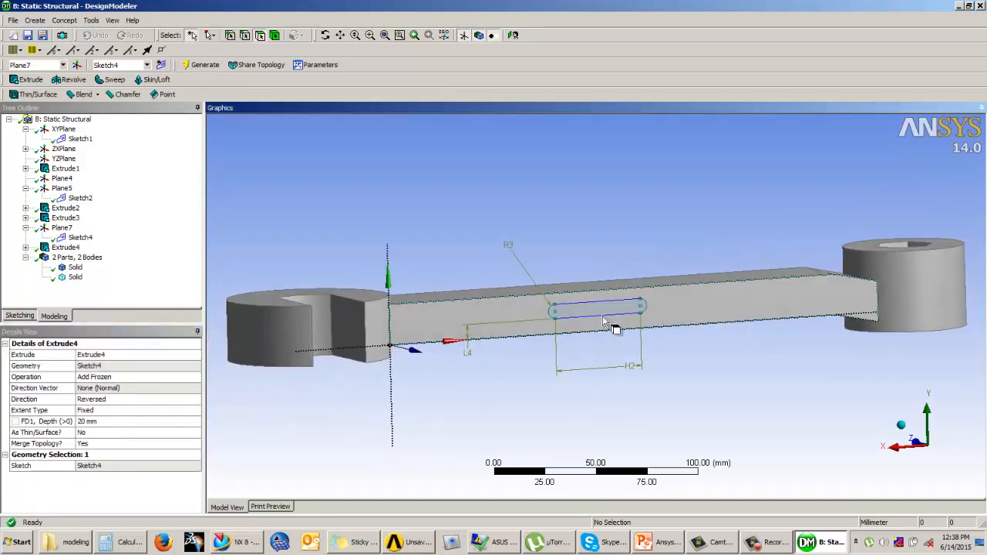
middle_click_drag(619, 295, 605, 332)
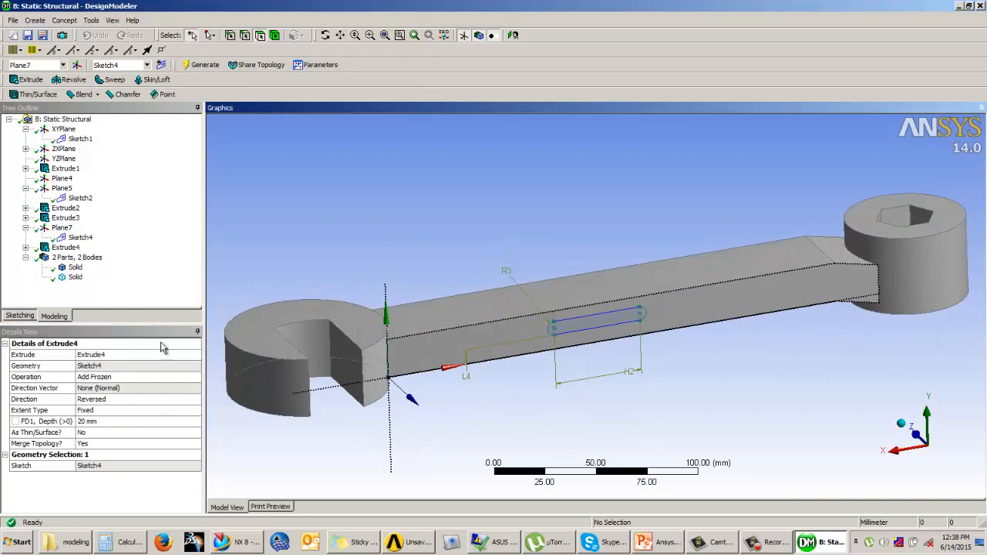
Hide the frozen oval body to examine the beam behind it, and show it again
right_click(76, 278)
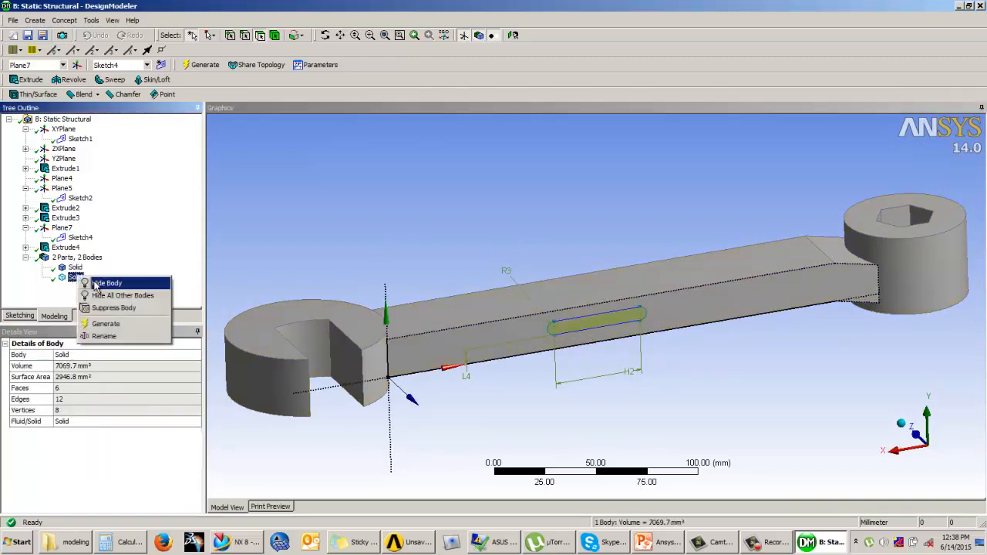
left_click(96, 284)
middle_click_drag(560, 307, 568, 331)
right_click(69, 281)
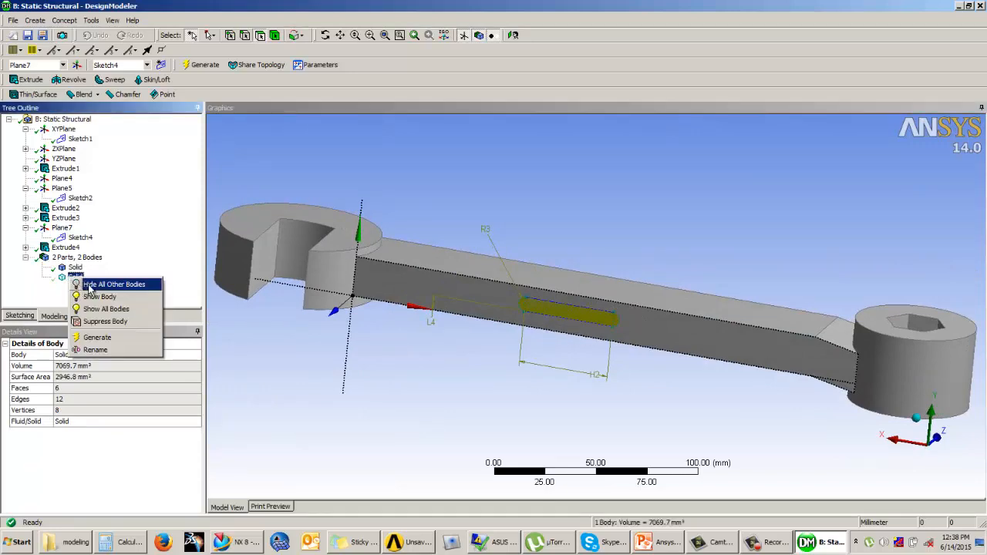
left_click(92, 295)
mouse_move(566, 324)
middle_mouse_down()
mouse_move(644, 337)
mouse_move(583, 326)
middle_mouse_up()
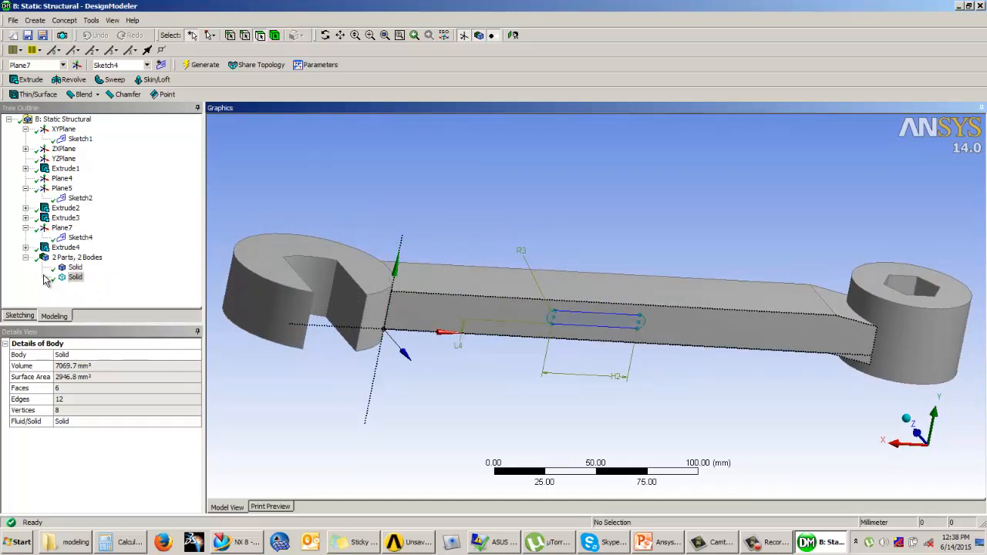
Change the oval extrusion's operation to Imprint Faces and regenerate the model
left_click(66, 247)
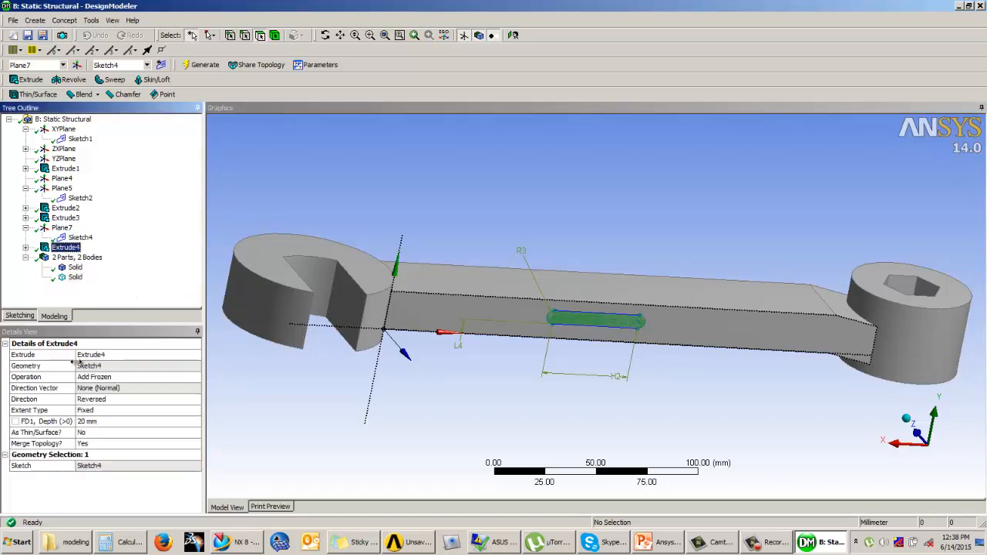
left_click(158, 377)
left_click(196, 376)
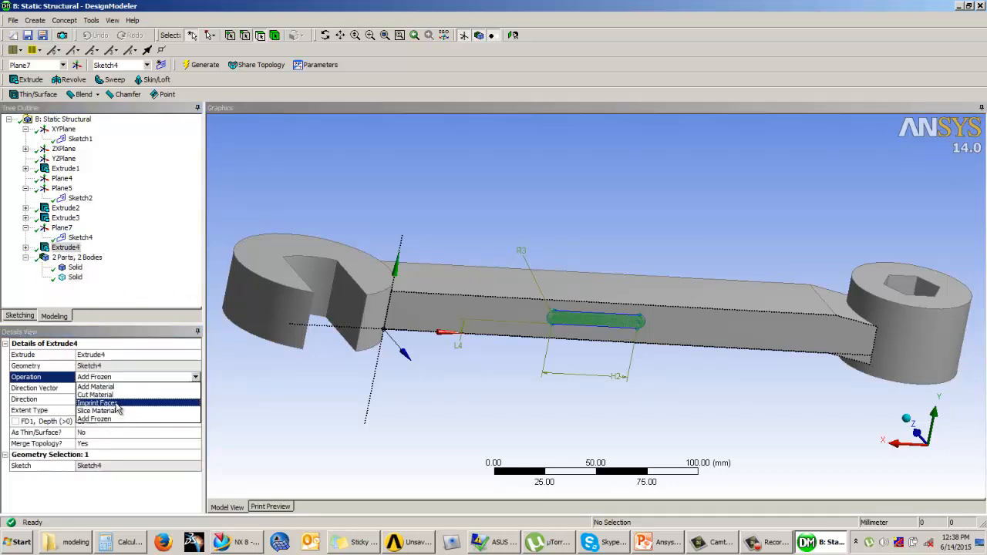
left_click(117, 403)
left_click(202, 64)
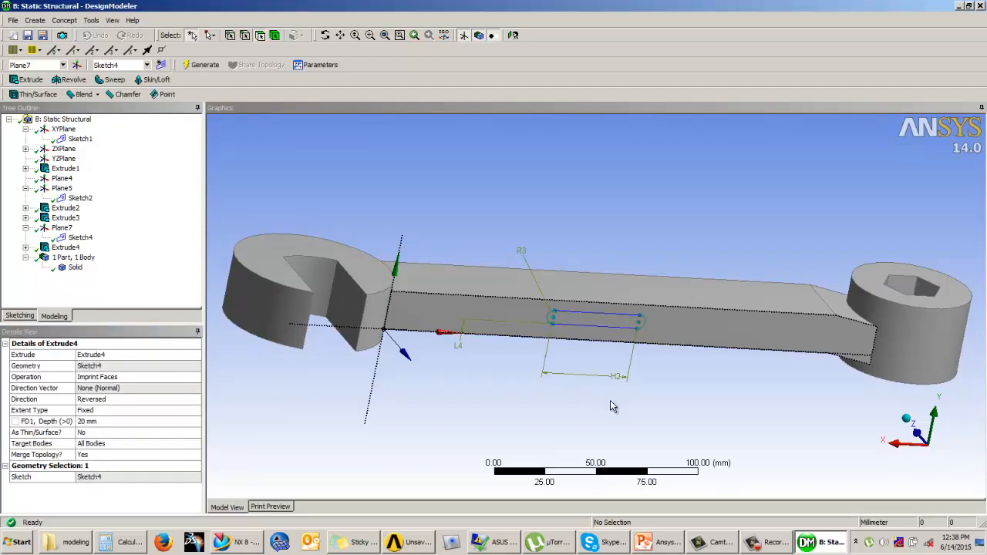
Select the oval face imprinted on the beam's side to inspect it, and redisplay the oval extrusion's details
middle_click_drag(611, 405, 524, 383)
scroll(687, 389, "up", 1)
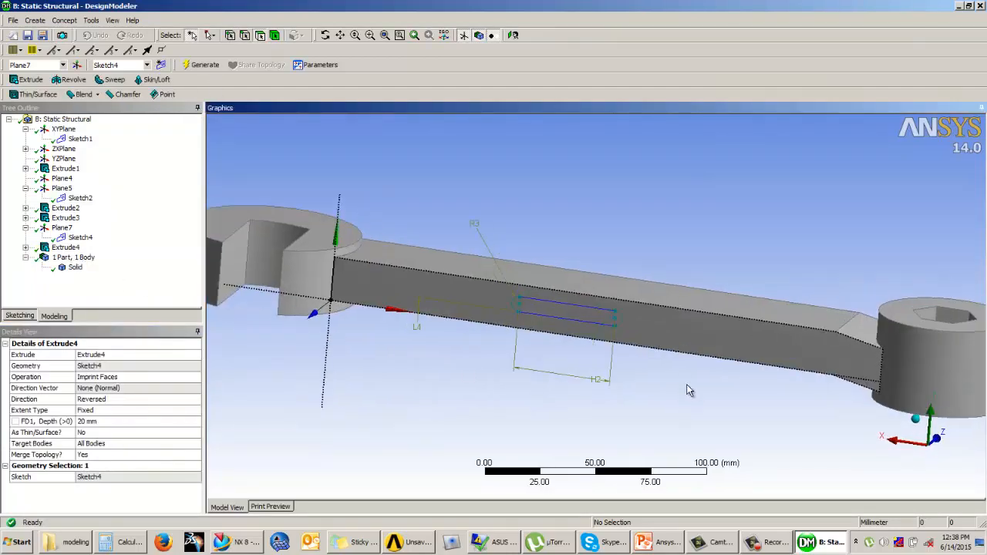
scroll(591, 324, "down", 2)
scroll(538, 306, "up", 3)
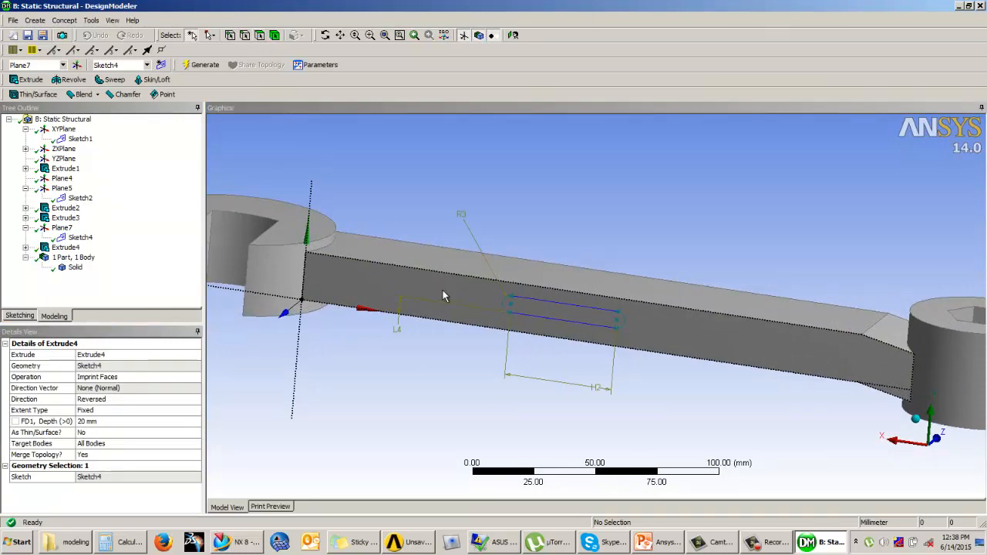
left_click(582, 317)
left_click(553, 317)
middle_click_drag(524, 355, 655, 316)
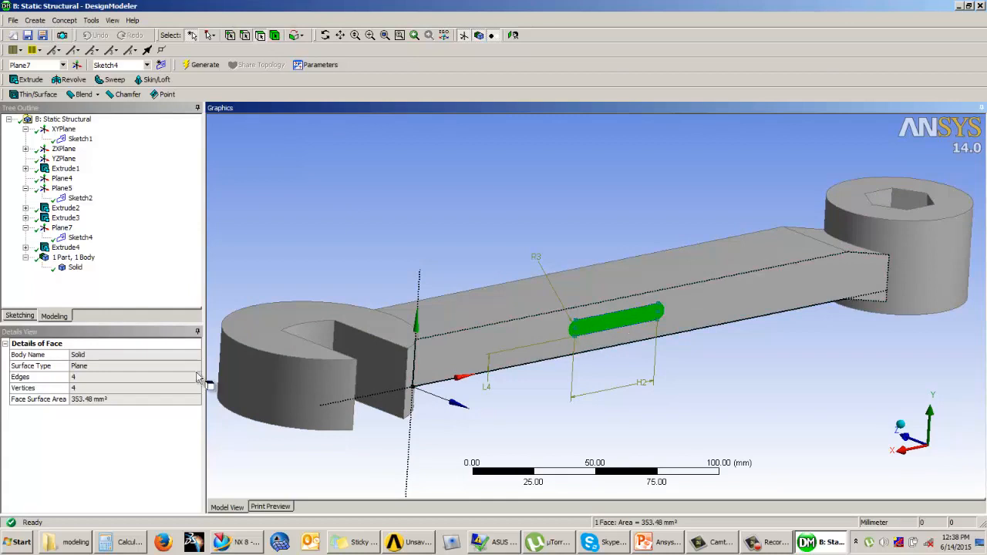
left_click(65, 287)
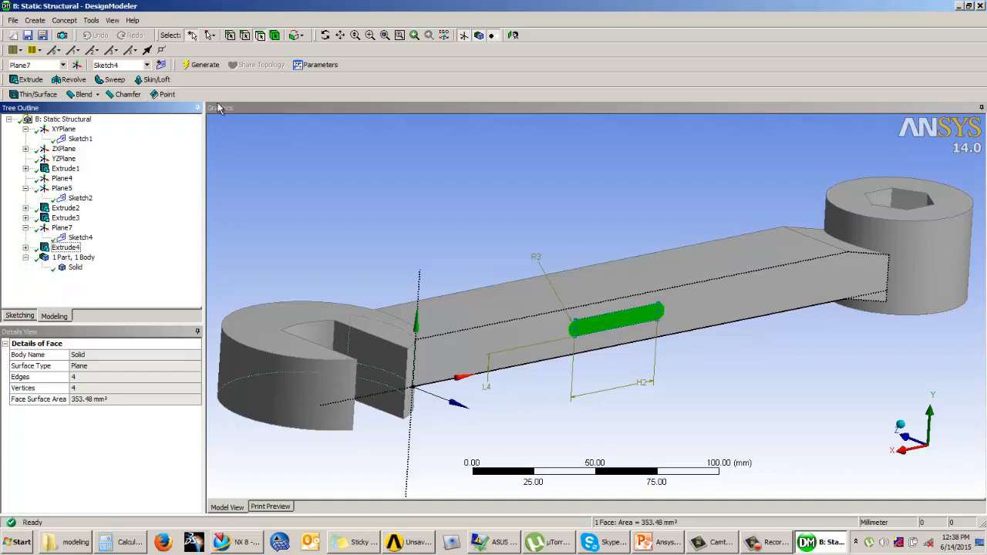
left_click(215, 333)
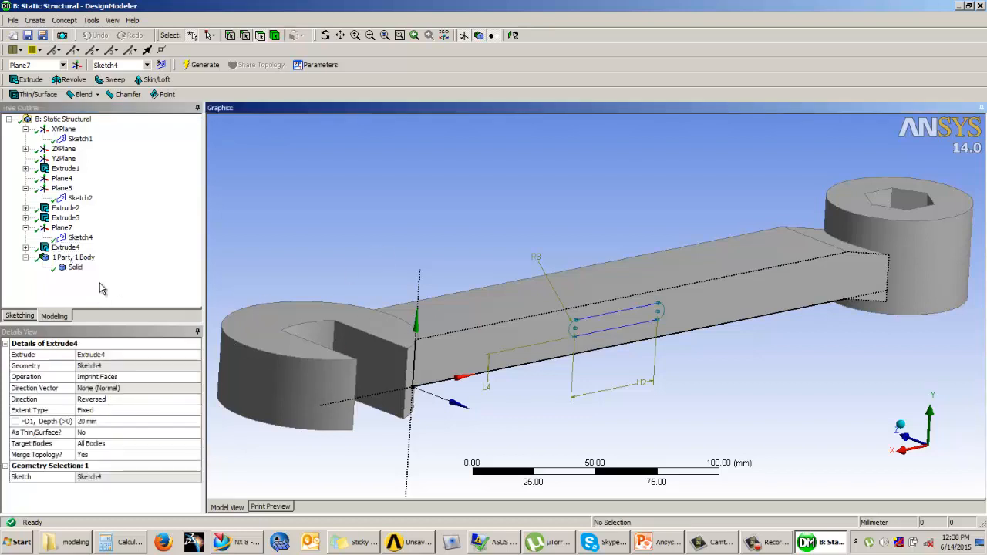